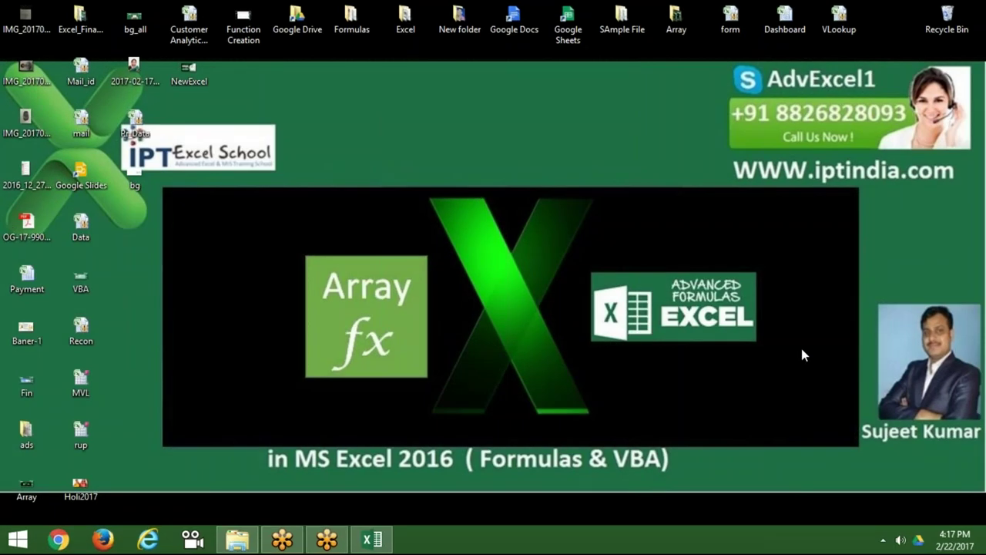
- Restore the Book1 workbook from the taskbar and select empty cell F18
{"action": "left_click", "coordinate": [372, 539]}
{"action": "left_click", "coordinate": [293, 402]}
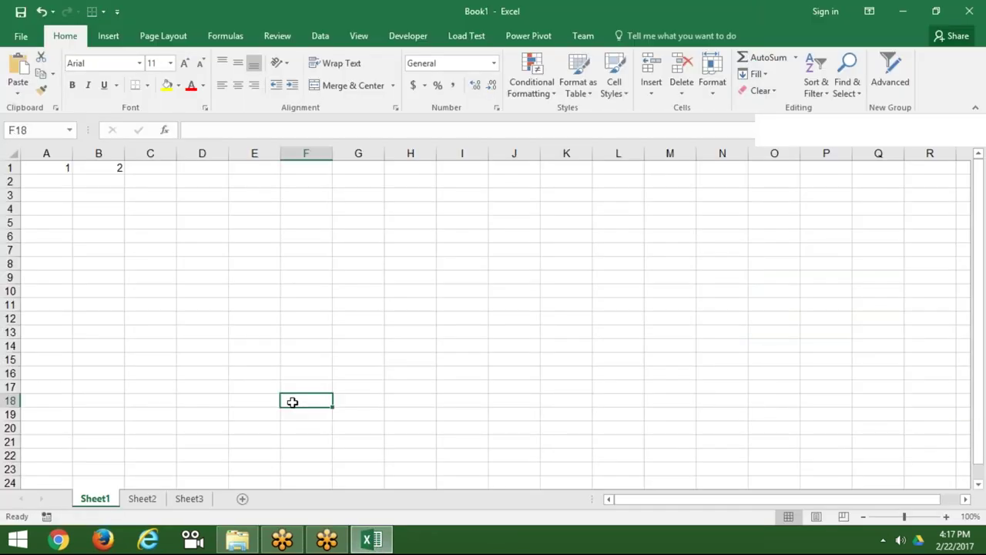
{"action": "left_click", "coordinate": [122, 38]}
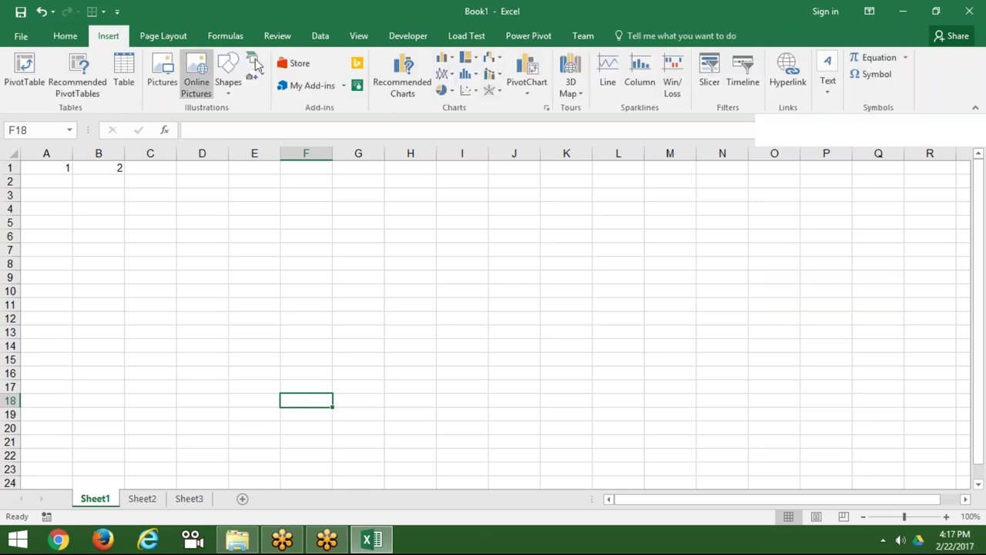
- Apply the bg picture from the Desktop as the Sheet1 background image
{"action": "left_click", "coordinate": [184, 37]}
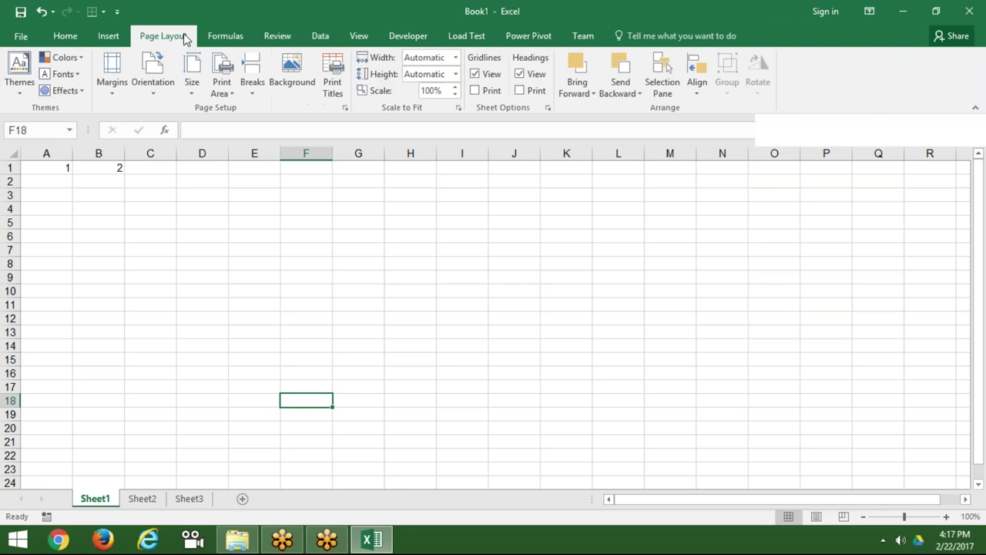
{"action": "left_click", "coordinate": [306, 91]}
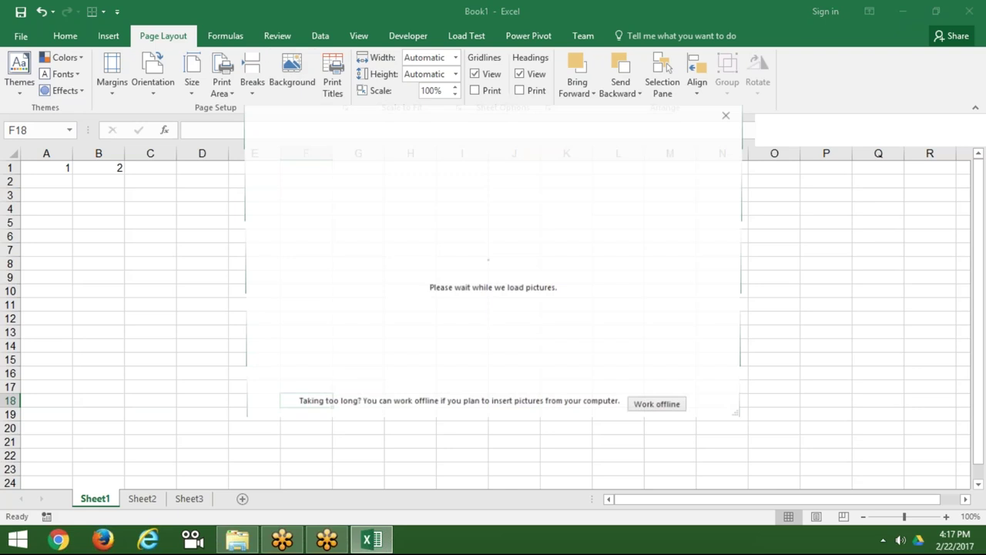
{"action": "left_click", "coordinate": [660, 407]}
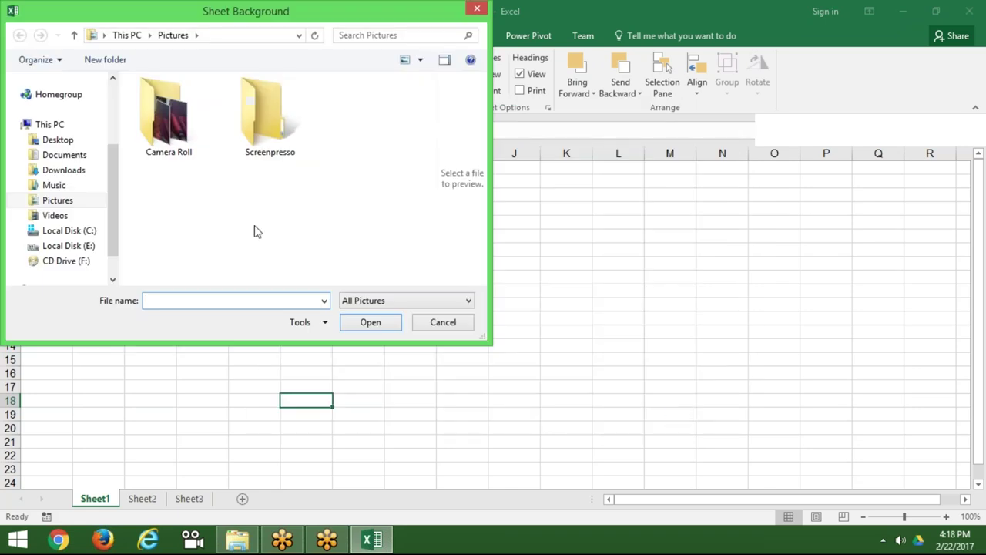
{"action": "left_click", "coordinate": [58, 140]}
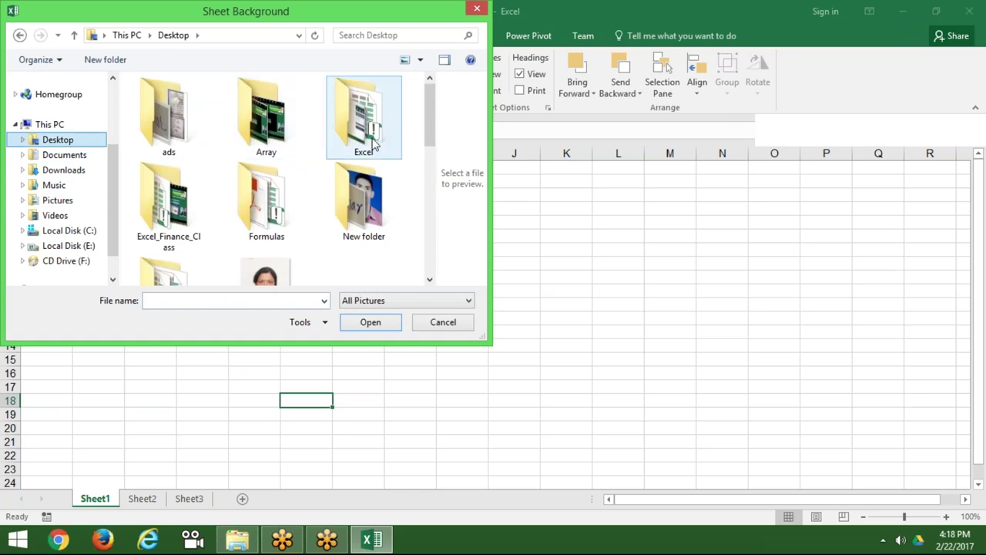
{"action": "left_click_drag", "start_coordinate": [430, 127], "coordinate": [433, 216]}
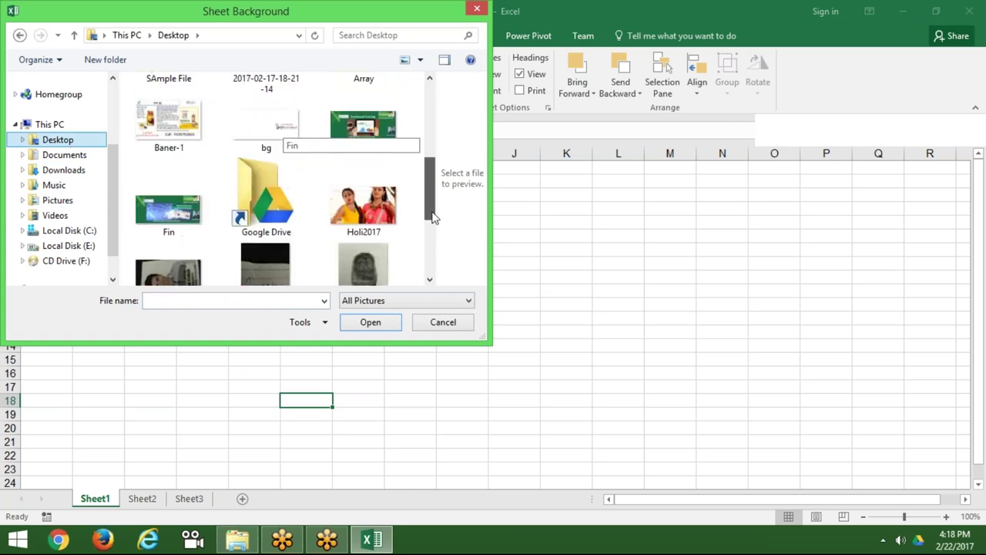
{"action": "double_click", "coordinate": [266, 131]}
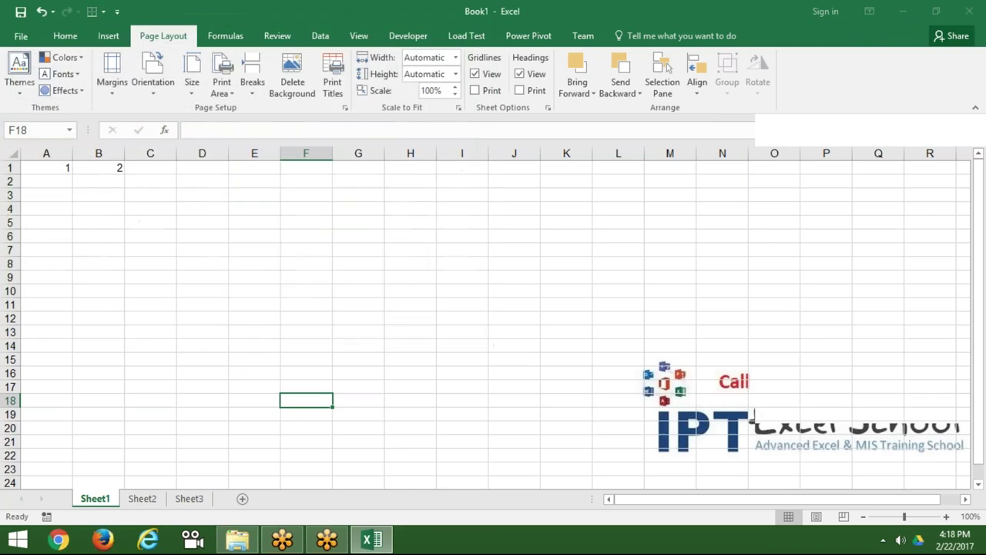
- Fill C1:E1 with 3, 4 and 5, overwriting the mistyped row-1 entries
{"action": "left_click", "coordinate": [150, 167]}
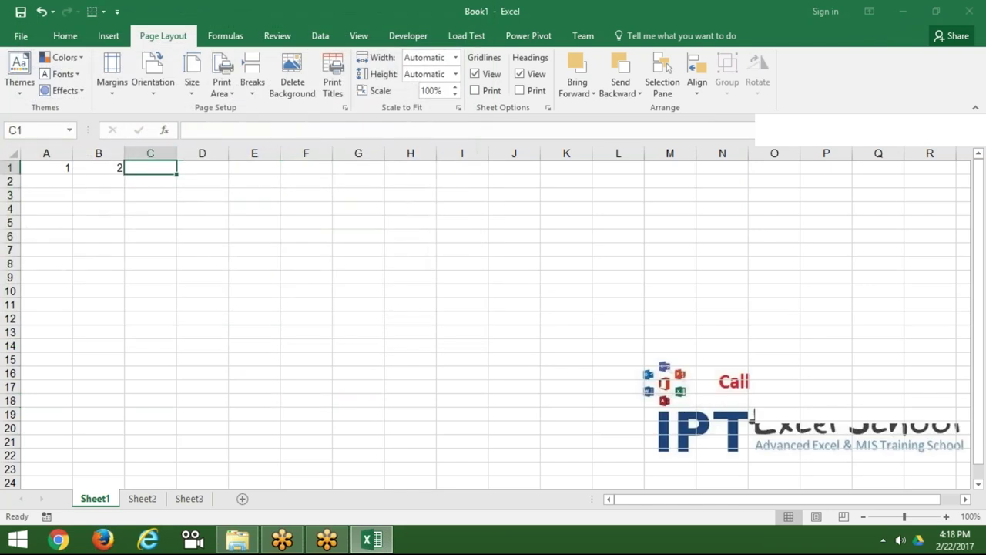
{"action": "type", "text": "2"}
{"action": "key", "text": "Tab"}
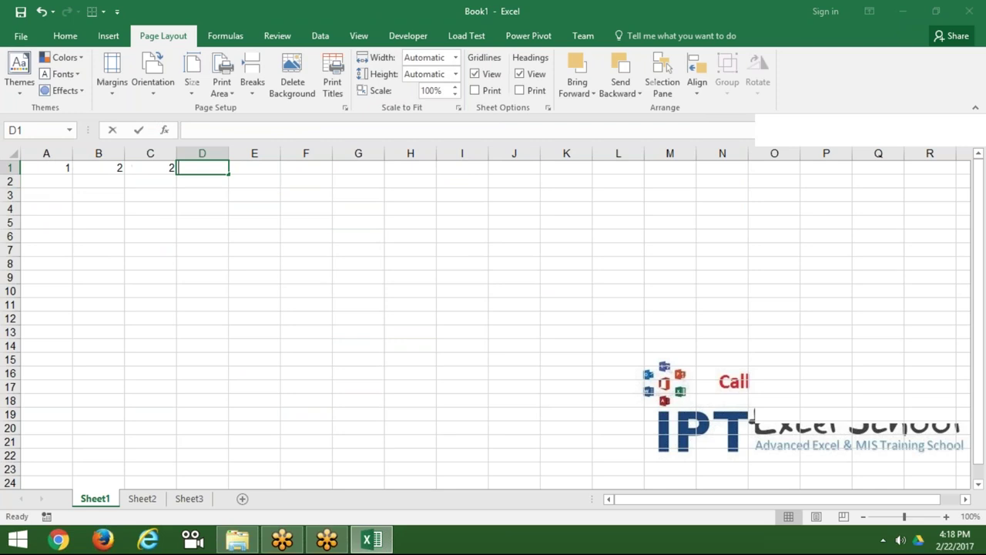
{"action": "type", "text": "3"}
{"action": "key", "text": "Tab"}
{"action": "key", "text": "Return"}
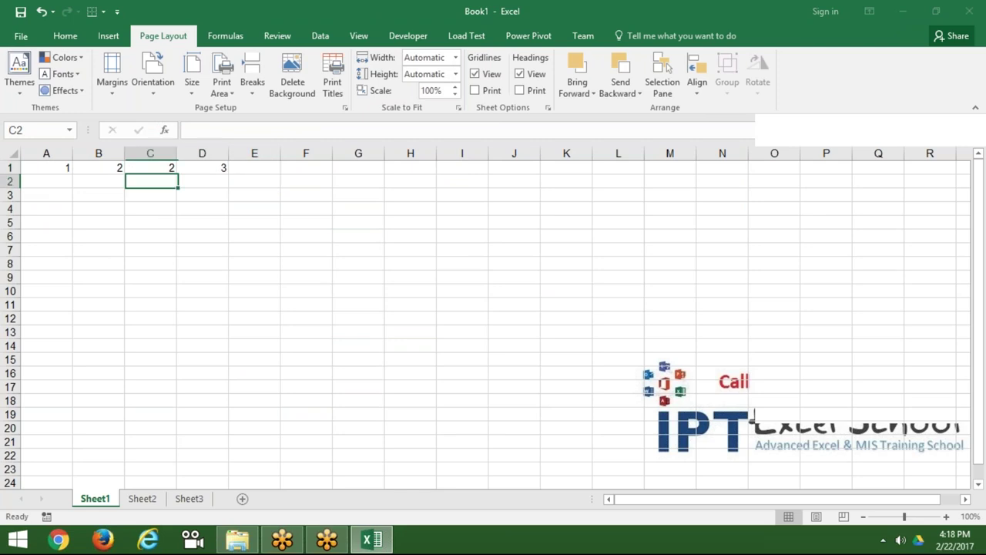
{"action": "key", "text": "Right"}
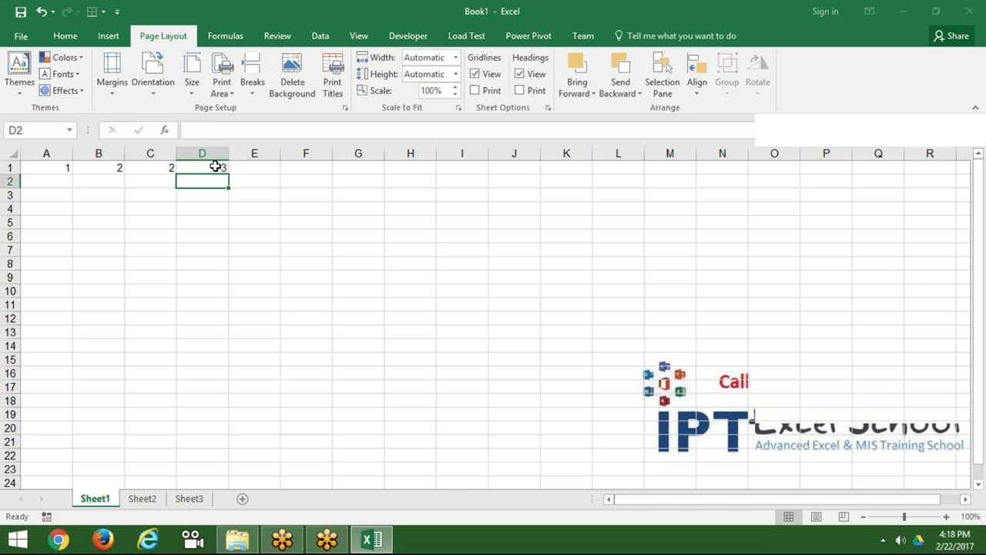
{"action": "left_click", "coordinate": [214, 165]}
{"action": "key", "text": "Left"}
{"action": "type", "text": "3"}
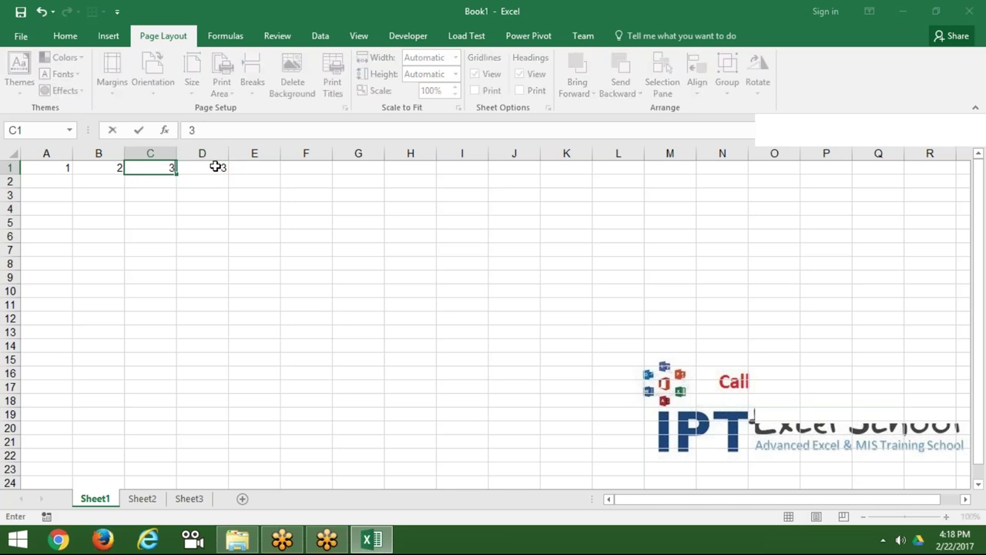
{"action": "key", "text": "Tab"}
{"action": "type", "text": "4"}
{"action": "key", "text": "Tab"}
{"action": "type", "text": "5"}
{"action": "key", "text": "Tab"}
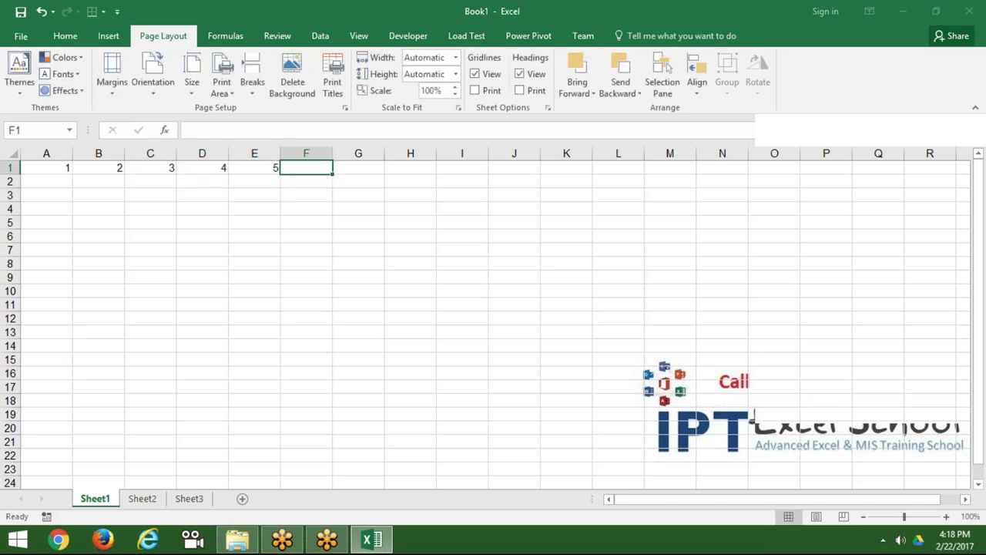
{"action": "key", "text": "Left"}
- Enter the numbers 6 through 10 across A2:E2
{"action": "key", "text": "Return"}
{"action": "key", "text": "Left"}
{"action": "key", "text": "Left"}
{"action": "key", "text": "Left"}
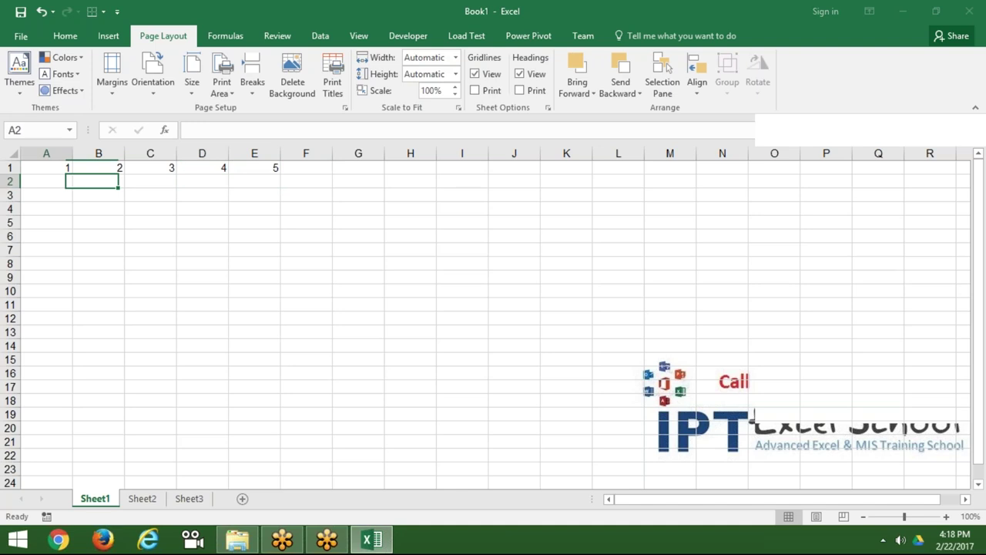
{"action": "key", "text": "Left"}
{"action": "type", "text": "6"}
{"action": "key", "text": "Tab"}
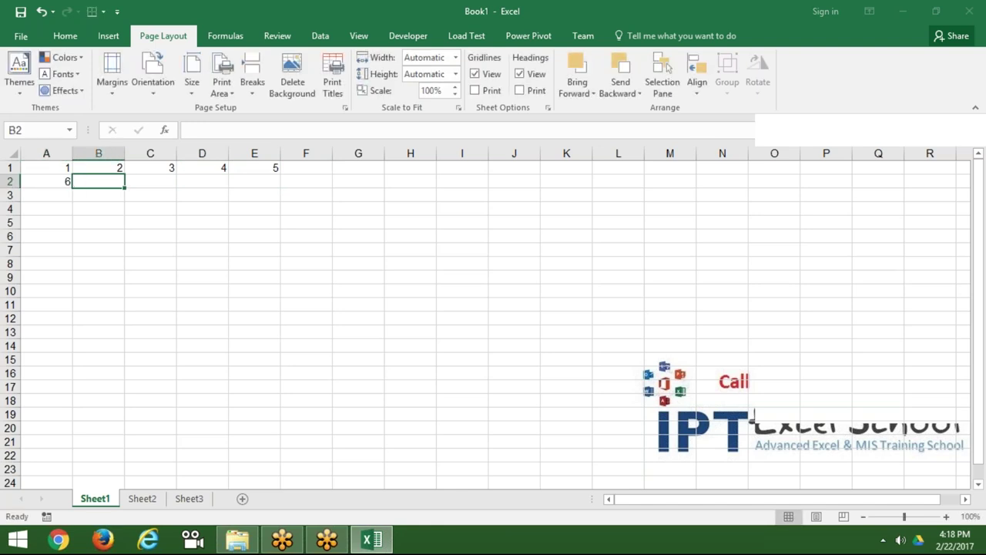
{"action": "type", "text": "7"}
{"action": "key", "text": "Tab"}
{"action": "type", "text": "8"}
{"action": "key", "text": "Tab"}
{"action": "type", "text": "9"}
{"action": "key", "text": "Tab"}
{"action": "type", "text": "1"}
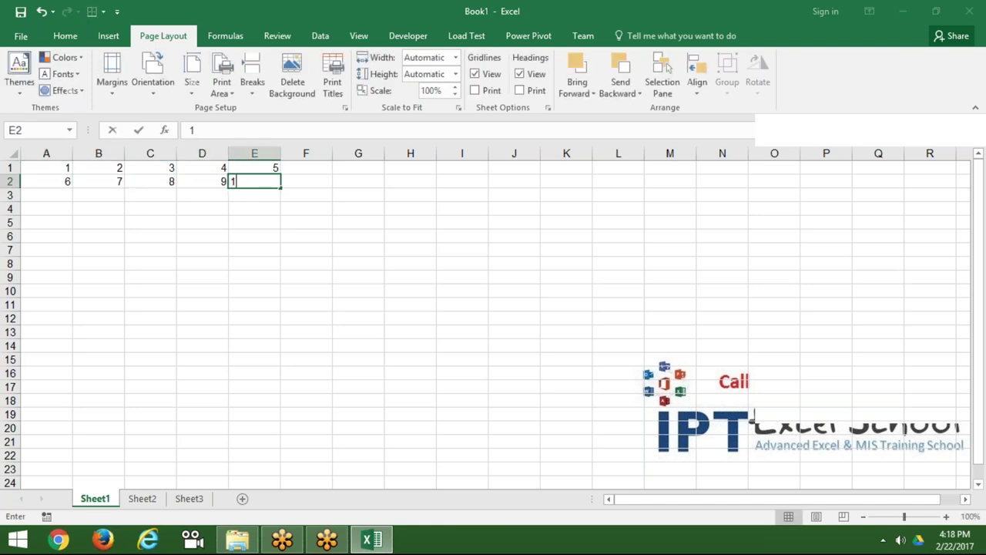
{"action": "type", "text": "0"}
{"action": "key", "text": "Down"}
- Enter the numbers 11 through 15 across A3:E3
{"action": "key", "text": "Left"}
{"action": "key", "text": "Left"}
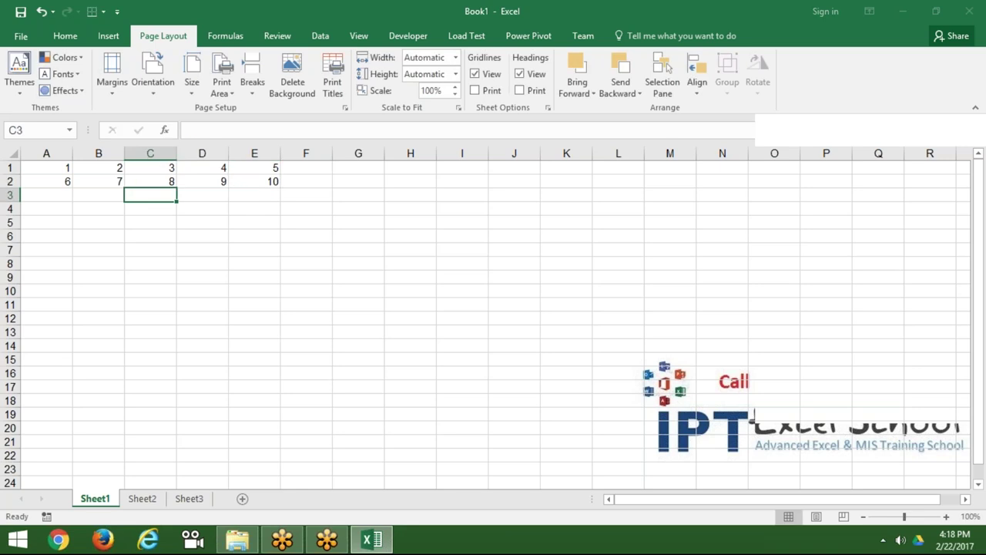
{"action": "key", "text": "Left"}
{"action": "key", "text": "Left"}
{"action": "type", "text": "11"}
{"action": "key", "text": "Tab"}
{"action": "type", "text": "1"}
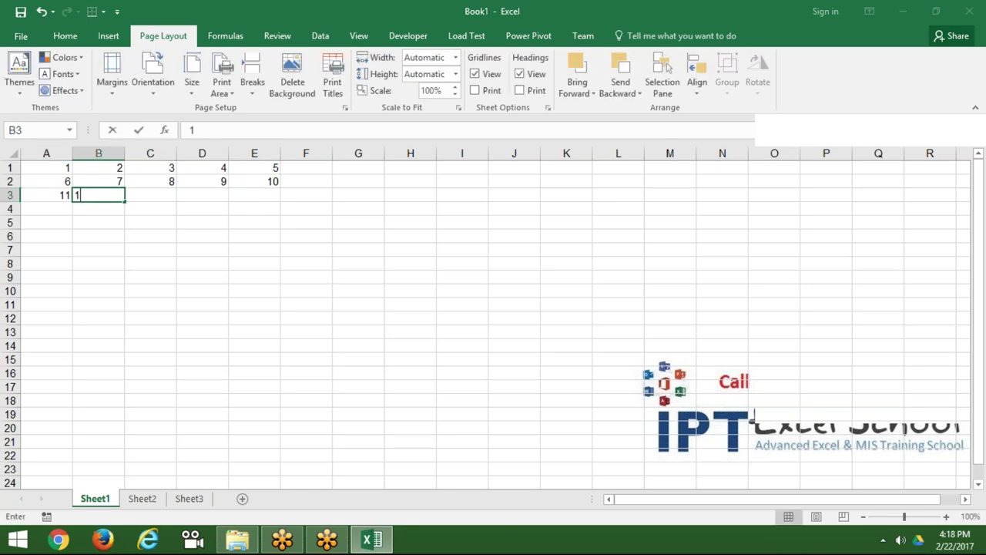
{"action": "type", "text": "2"}
{"action": "key", "text": "Tab"}
{"action": "type", "text": "13"}
{"action": "key", "text": "Tab"}
{"action": "type", "text": "1"}
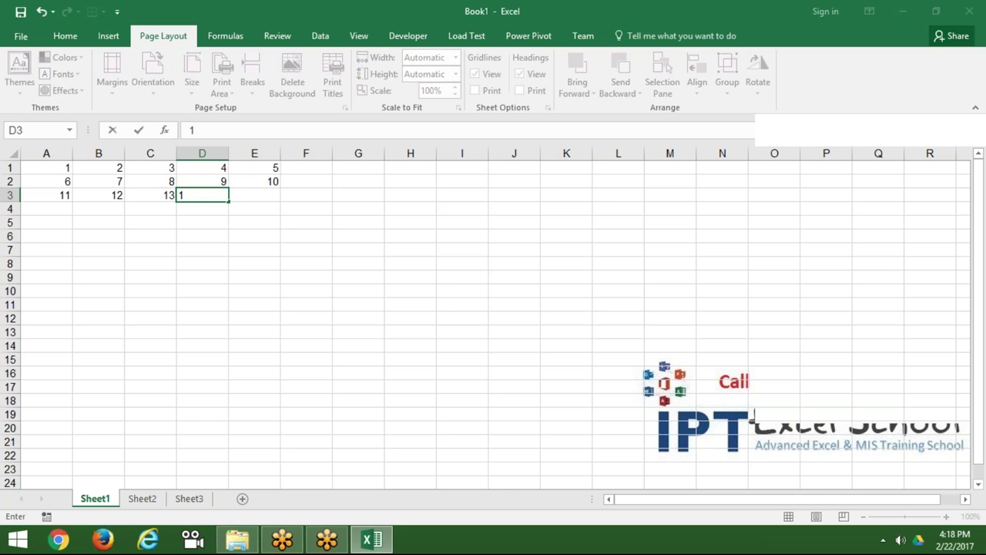
{"action": "type", "text": "4"}
{"action": "key", "text": "Tab"}
{"action": "type", "text": "15"}
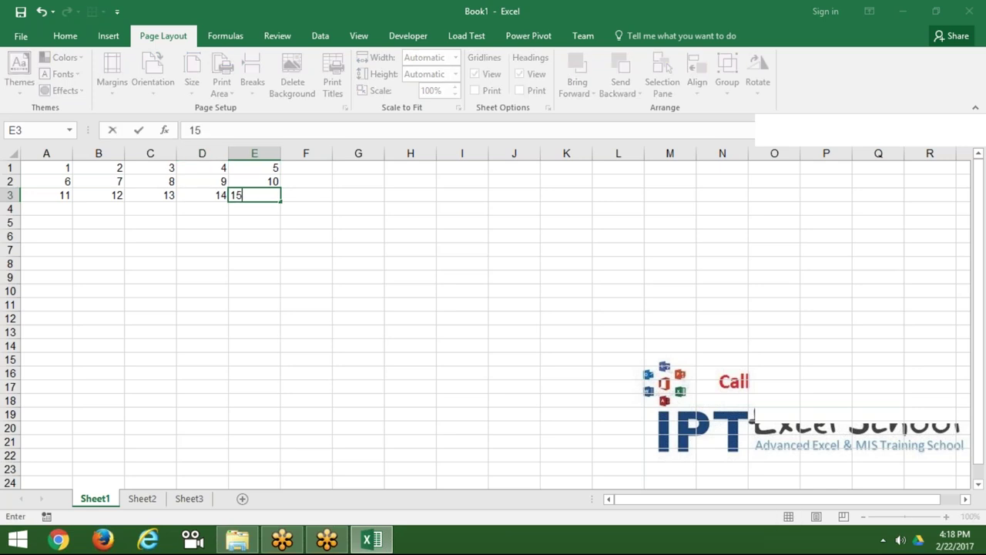
{"action": "key", "text": "Return"}
- Select the A1:E3 grid, then extend a selection down column A to A10
{"action": "key", "text": "Up"}
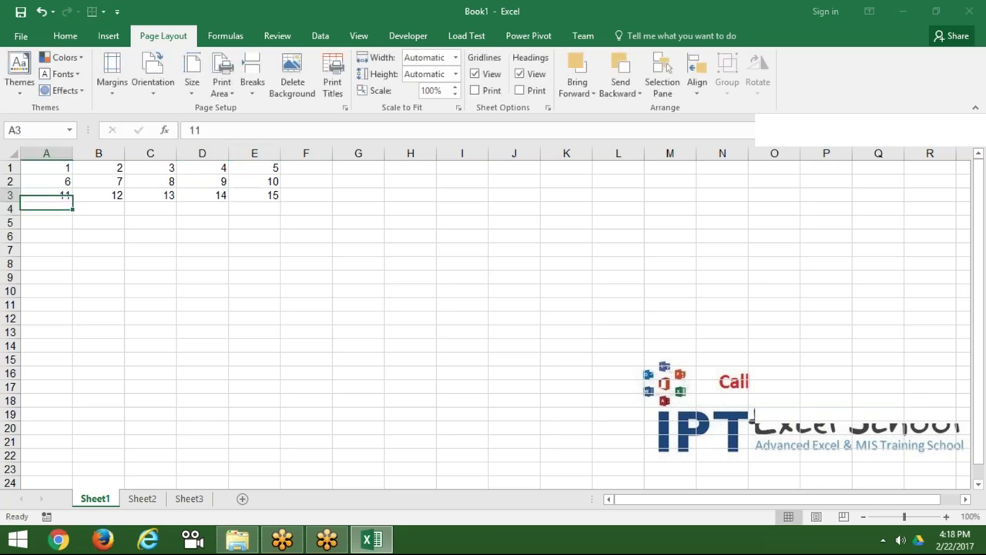
{"action": "key", "text": "Up"}
{"action": "key", "text": "Up"}
{"action": "key", "text": "shift+Right"}
{"action": "key", "text": "shift+Right"}
{"action": "key", "text": "shift+Right"}
{"action": "key", "text": "shift+Down"}
{"action": "key", "text": "shift+Down"}
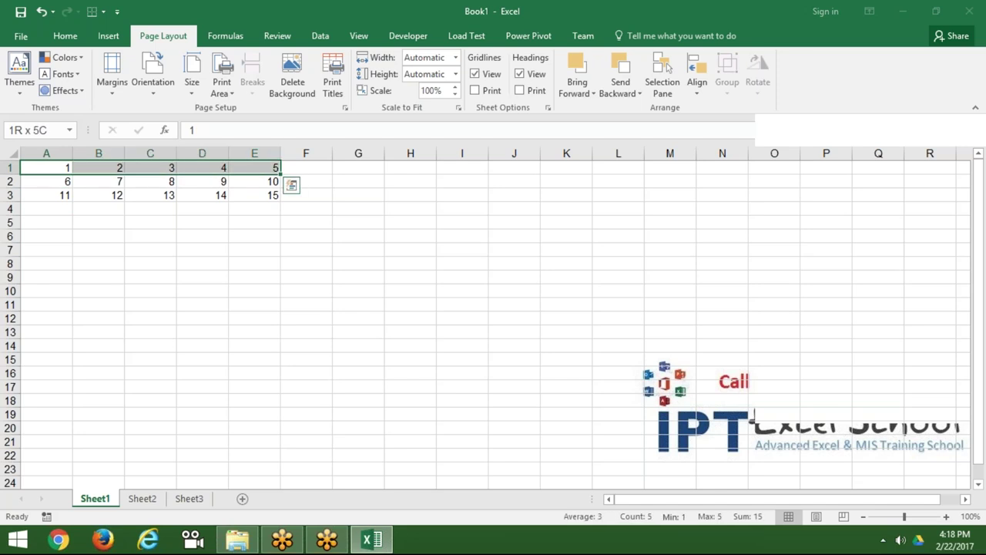
{"action": "key", "text": "Down"}
{"action": "key", "text": "Down"}
{"action": "key", "text": "Down"}
{"action": "key", "text": "shift+Down"}
{"action": "key", "text": "shift+Down"}
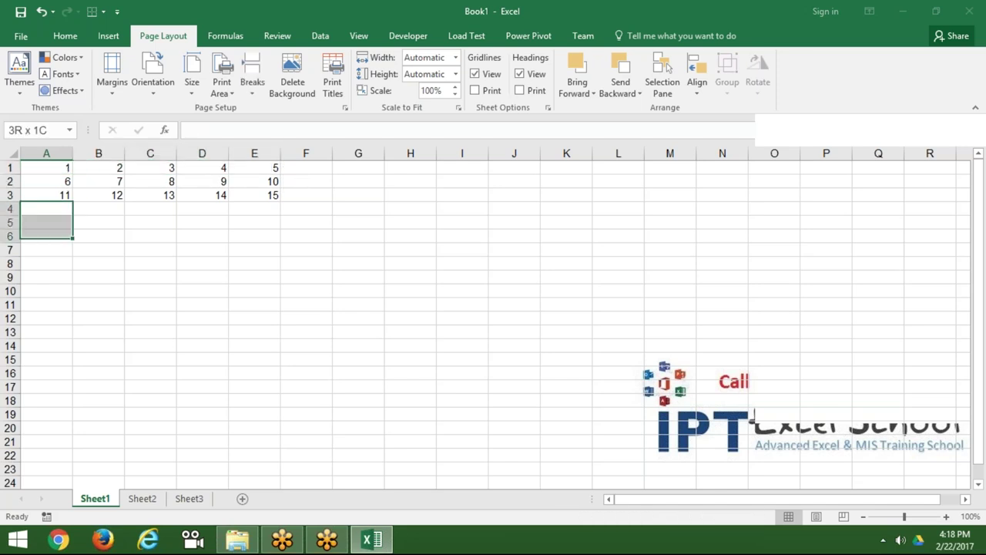
{"action": "key", "text": "shift+Down"}
{"action": "key", "text": "shift+Down"}
{"action": "key", "text": "shift+Down"}
{"action": "key", "text": "shift+Down"}
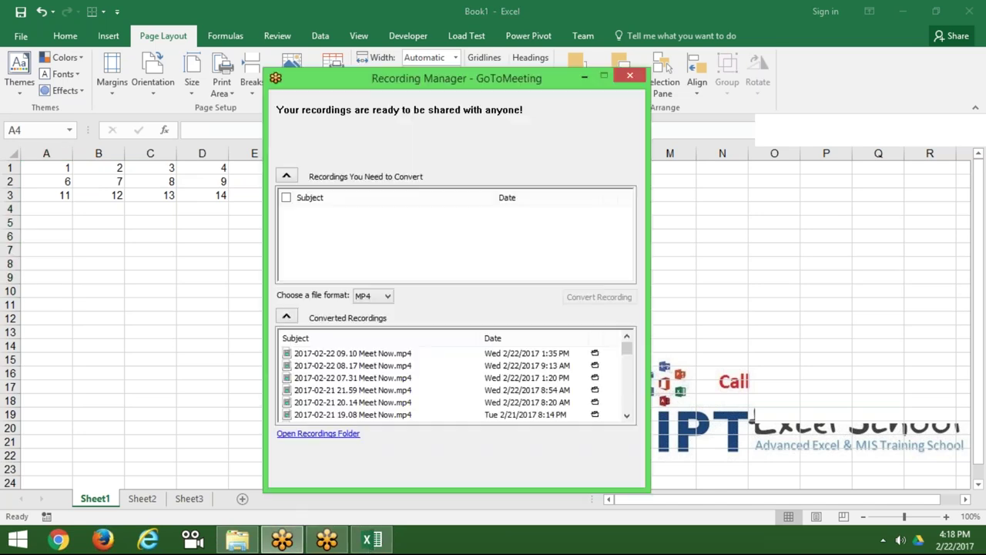
{"action": "key", "text": "alt+Tab"}
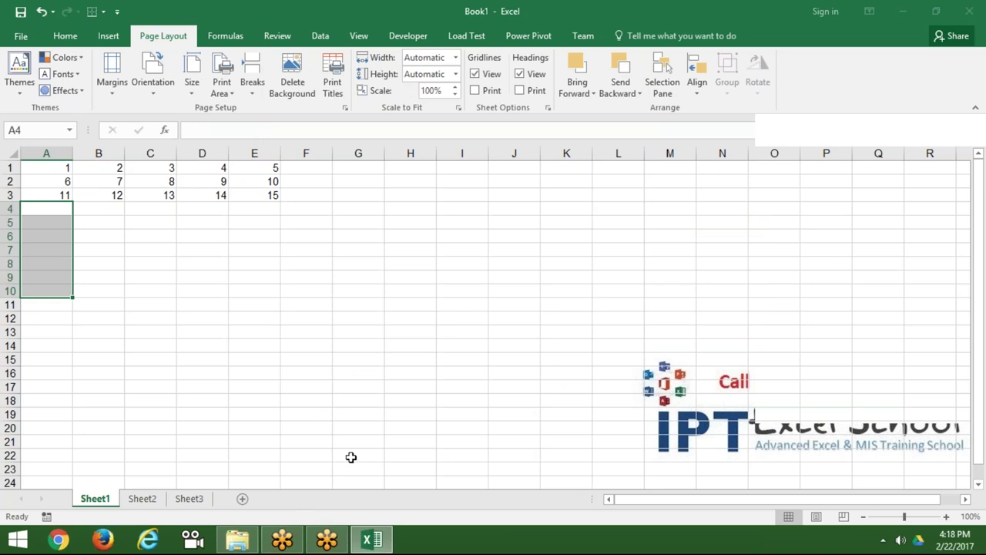
{"action": "left_click", "coordinate": [389, 467]}
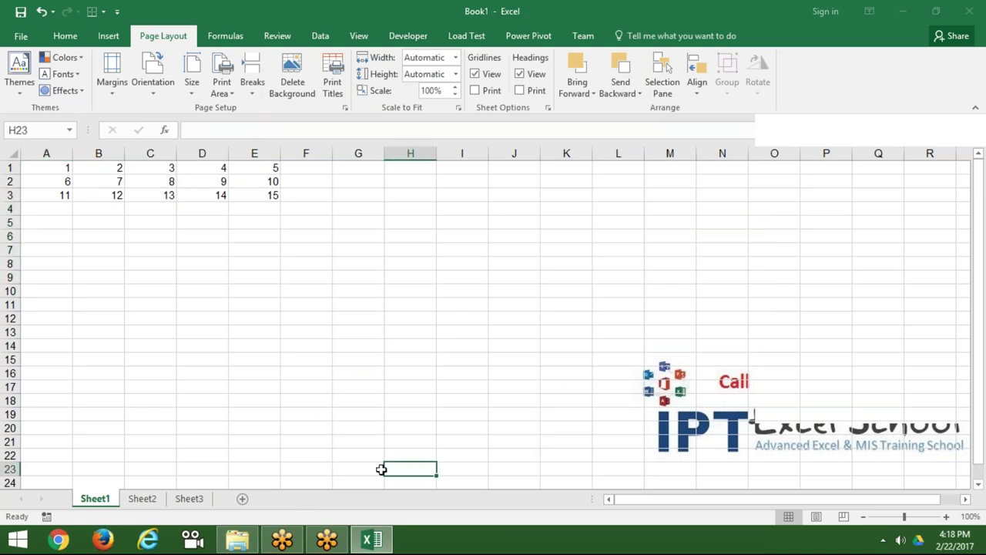
- Open the VBA editor from the Developer tab and insert a new module
{"action": "left_click", "coordinate": [408, 36]}
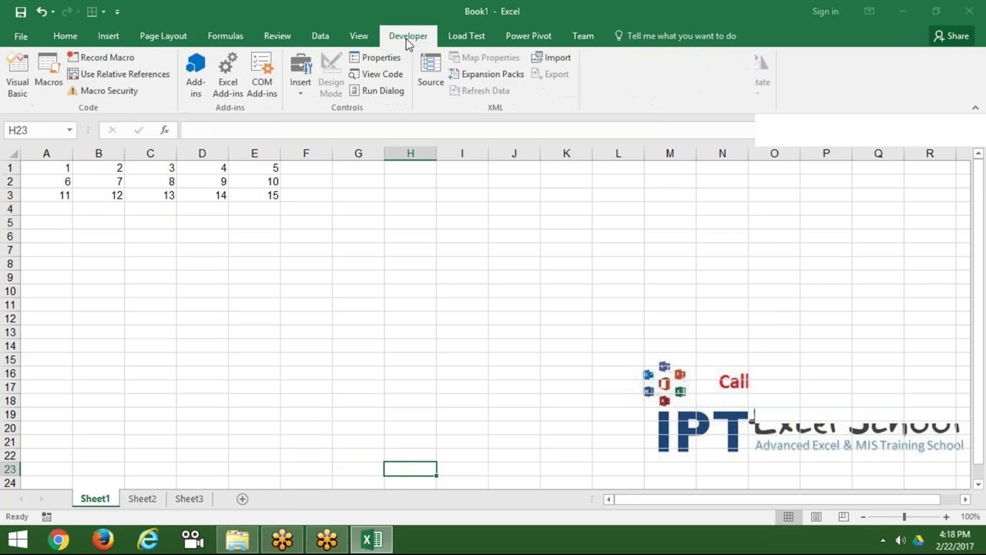
{"action": "left_click", "coordinate": [17, 86]}
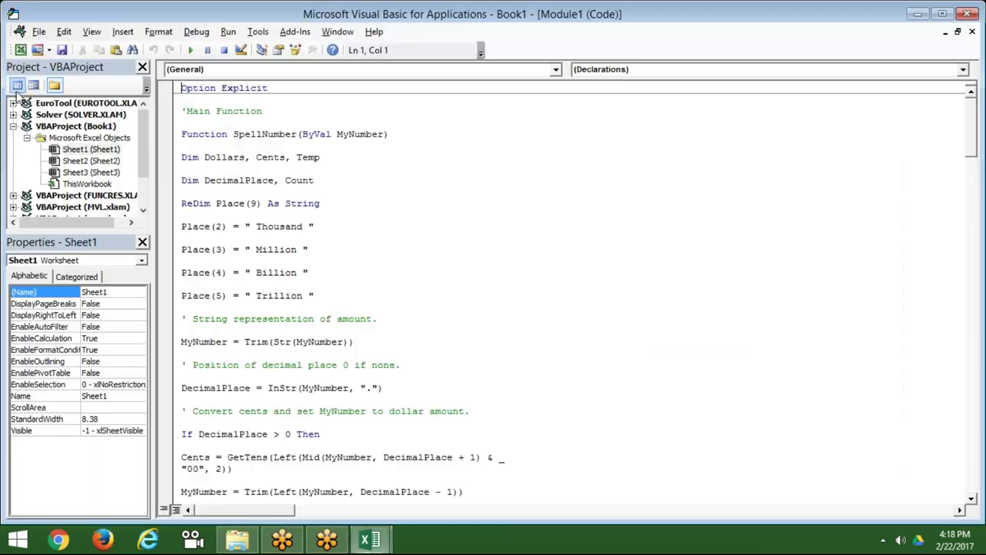
{"action": "left_click", "coordinate": [124, 32]}
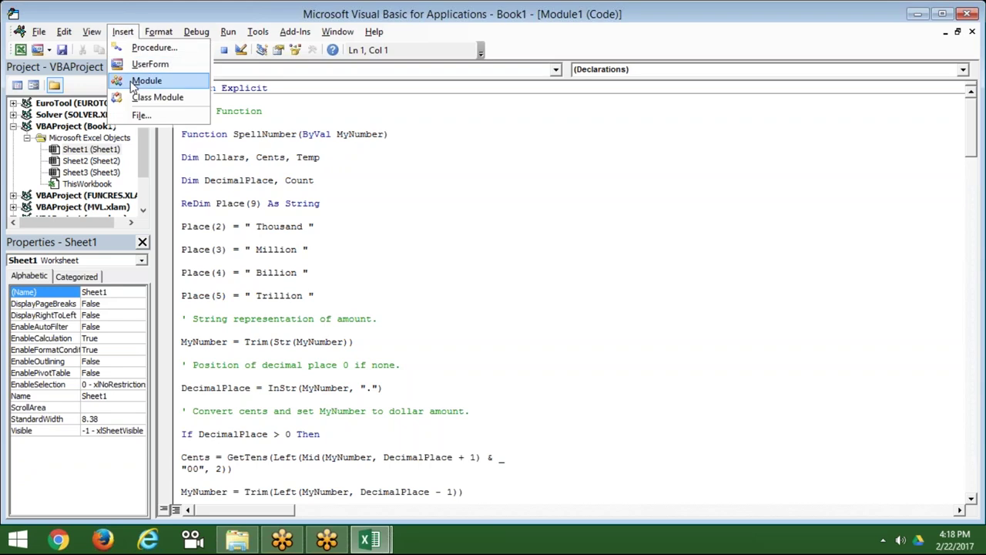
{"action": "left_click", "coordinate": [146, 81]}
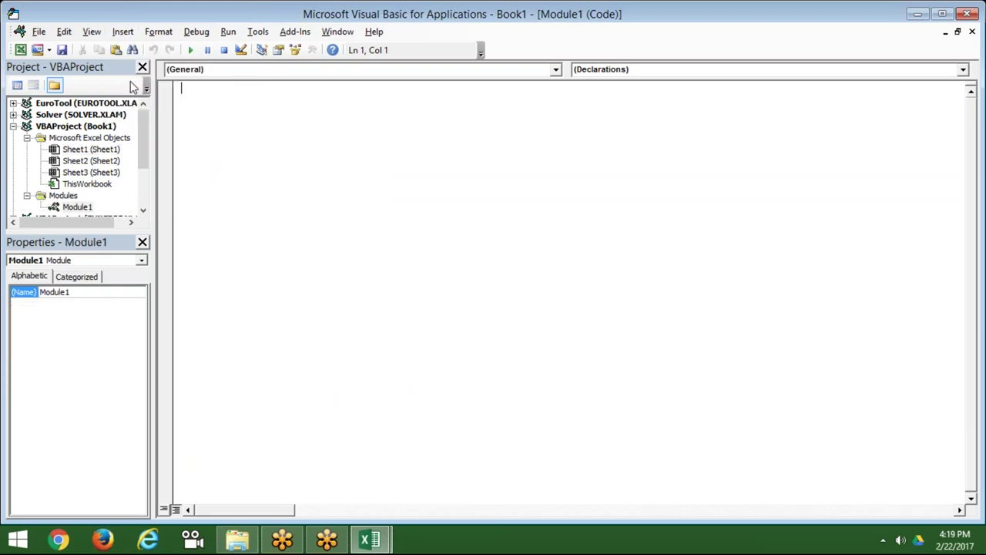
- Declare Sub rr() and add blank lines inside the procedure
{"action": "type", "text": "sub r"}
{"action": "type", "text": "r()"}
{"action": "key", "text": "Return"}
{"action": "key", "text": "Return"}
{"action": "key", "text": "Return"}
{"action": "key", "text": "Return"}
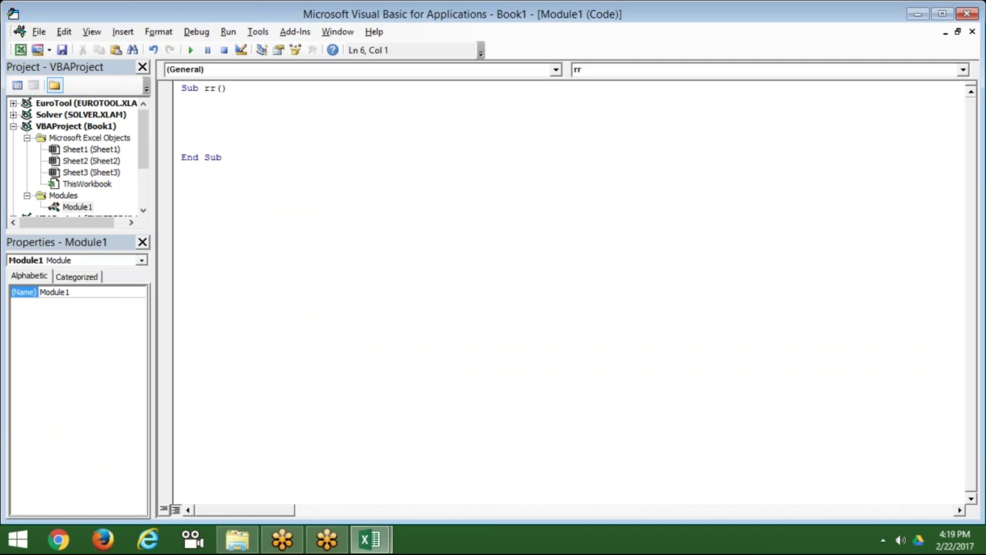
{"action": "key", "text": "Return"}
{"action": "key", "text": "Up"}
{"action": "key", "text": "Up"}
{"action": "key", "text": "Up"}
- Write the outer loop line For r = 1 To 10 inside rr
{"action": "left_click", "coordinate": [182, 110]}
{"action": "type", "text": "f"}
{"action": "type", "text": "or"}
{"action": "key", "text": "BackSpace"}
{"action": "key", "text": "BackSpace"}
{"action": "key", "text": "BackSpace"}
{"action": "type", "text": "for i"}
{"action": "key", "text": "BackSpace"}
{"action": "type", "text": "i"}
{"action": "key", "text": "BackSpace"}
{"action": "type", "text": "r"}
{"action": "type", "text": "=1 "}
{"action": "type", "text": "to "}
{"action": "type", "text": "10"}
{"action": "key", "text": "Return"}
- Add an indented inner loop 'for c= 1 to5' and dismiss the compile error
{"action": "key", "text": "shift+Up"}
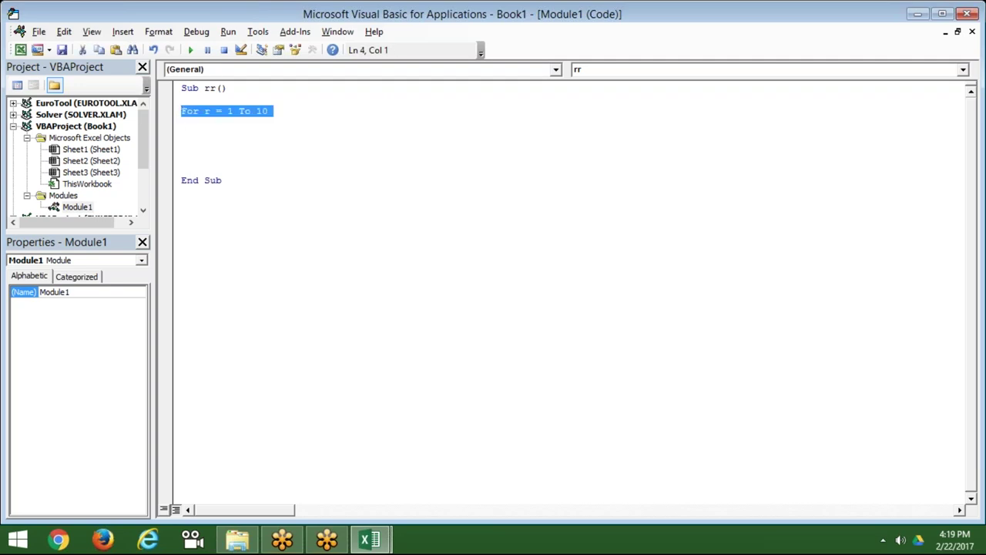
{"action": "key", "text": "Down"}
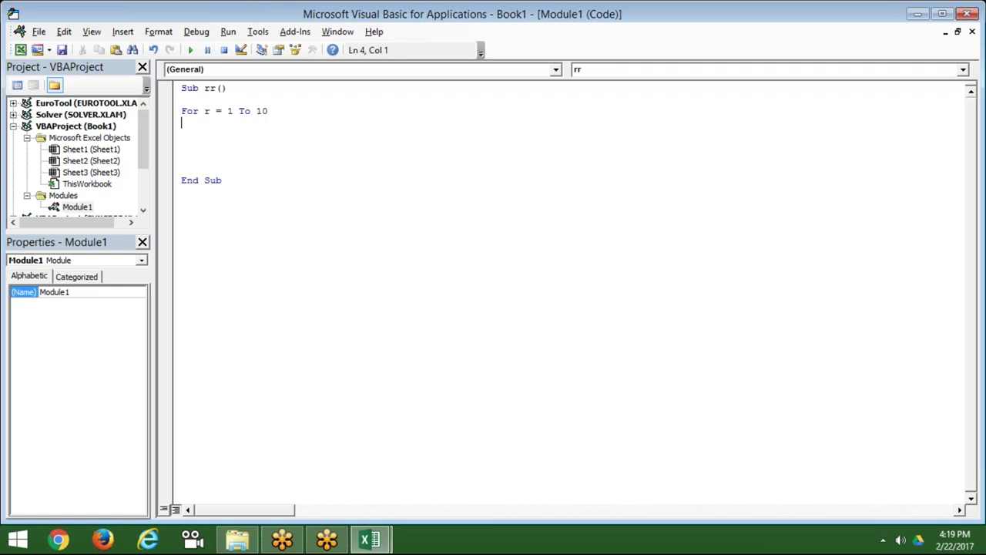
{"action": "key", "text": "Tab"}
{"action": "type", "text": "for "}
{"action": "type", "text": "c= "}
{"action": "type", "text": "1 to5"}
{"action": "key", "text": "Return"}
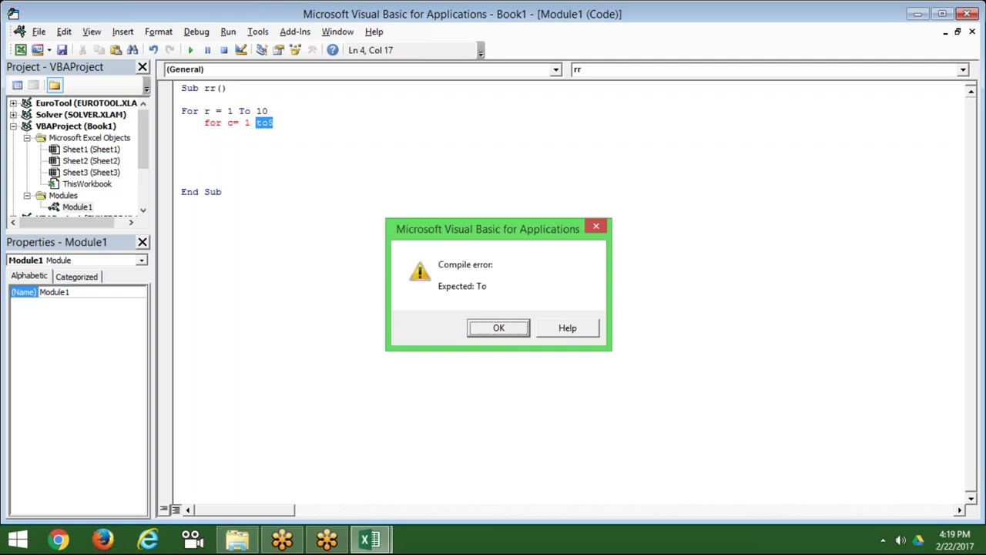
{"action": "key", "text": "Return"}
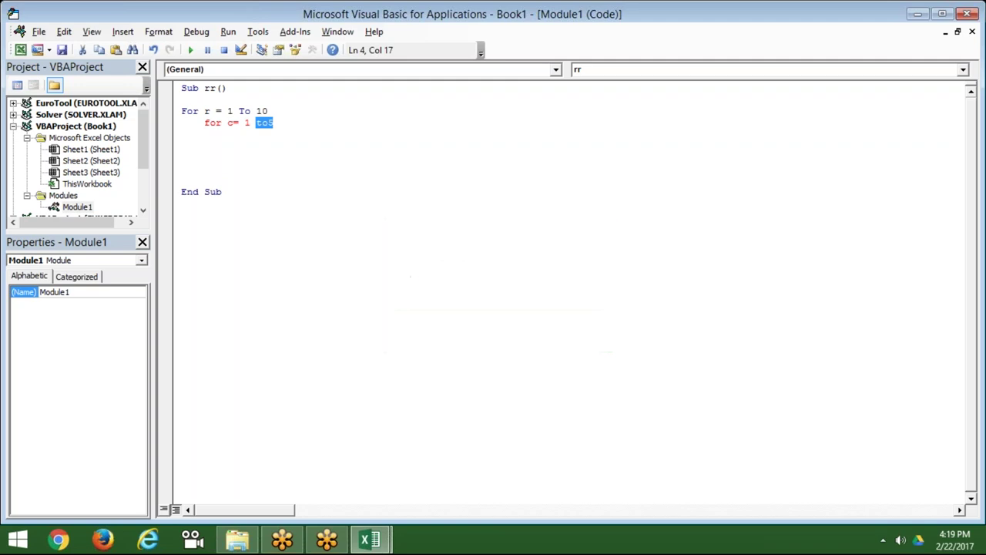
- Insert the missing space so the inner loop reads For c = 1 To 5
{"action": "left_click", "coordinate": [256, 122]}
{"action": "left_click", "coordinate": [267, 123]}
{"action": "key", "text": "Down"}
{"action": "key", "text": "Down"}
- Switch to the Excel worksheet and move to cell A1
{"action": "key", "text": "alt+F11"}
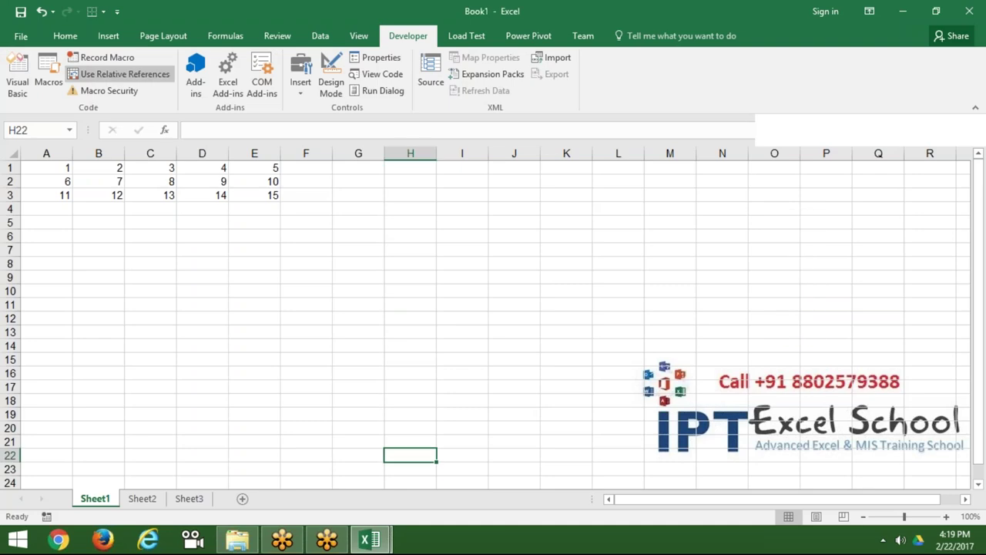
{"action": "key", "text": "Up"}
{"action": "key", "text": "Up"}
{"action": "key", "text": "Up"}
{"action": "key", "text": "Up"}
{"action": "key", "text": "Up"}
{"action": "key", "text": "Left"}
{"action": "key", "text": "Left"}
{"action": "key", "text": "Left"}
{"action": "key", "text": "Left"}
{"action": "key", "text": "Left"}
{"action": "key", "text": "Left"}
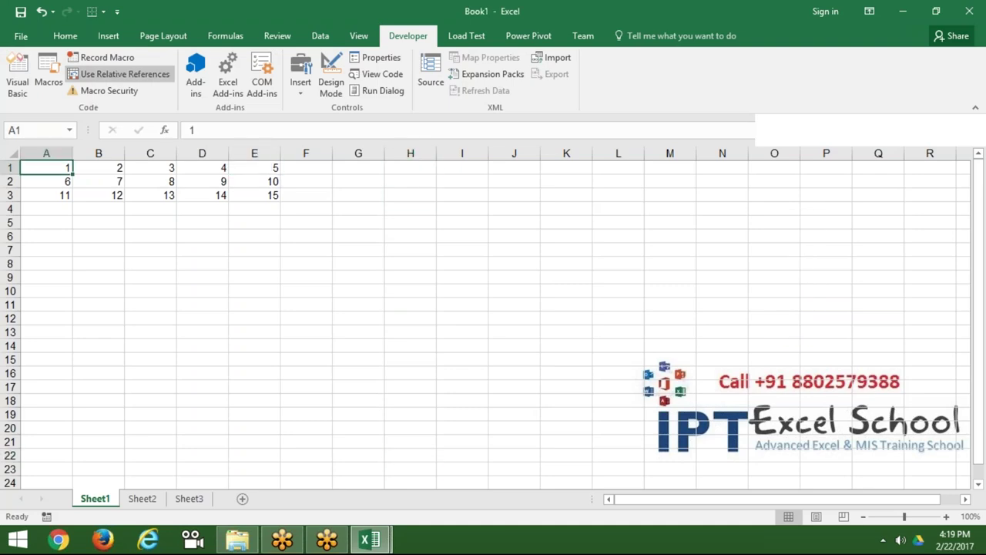
{"action": "key", "text": "Down"}
{"action": "key", "text": "Up"}
{"action": "key", "text": "alt+F11"}
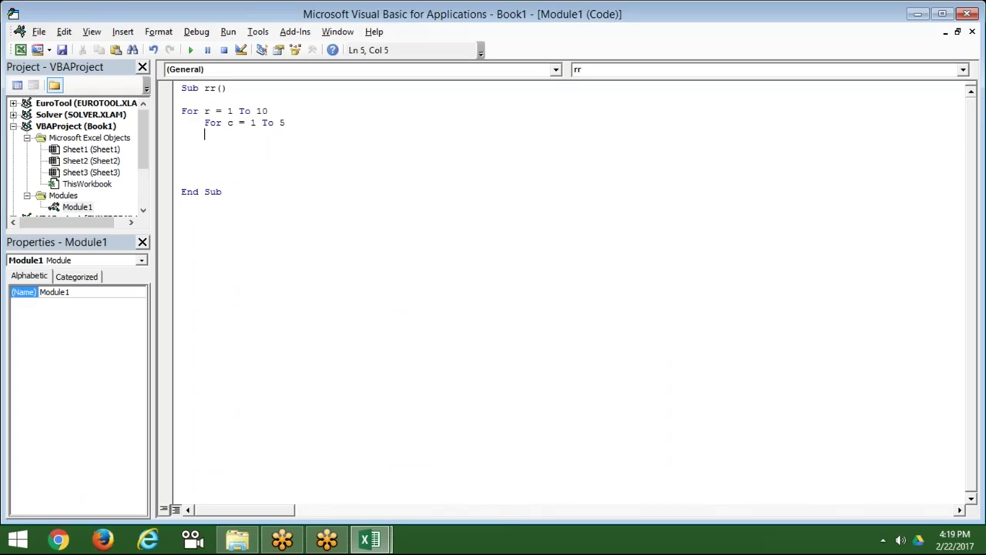
{"action": "key", "text": "Up"}
{"action": "key", "text": "Up"}
- In Excel, select A1:E1, then runs down columns A, C and D, ending on E5
{"action": "key", "text": "alt+F11"}
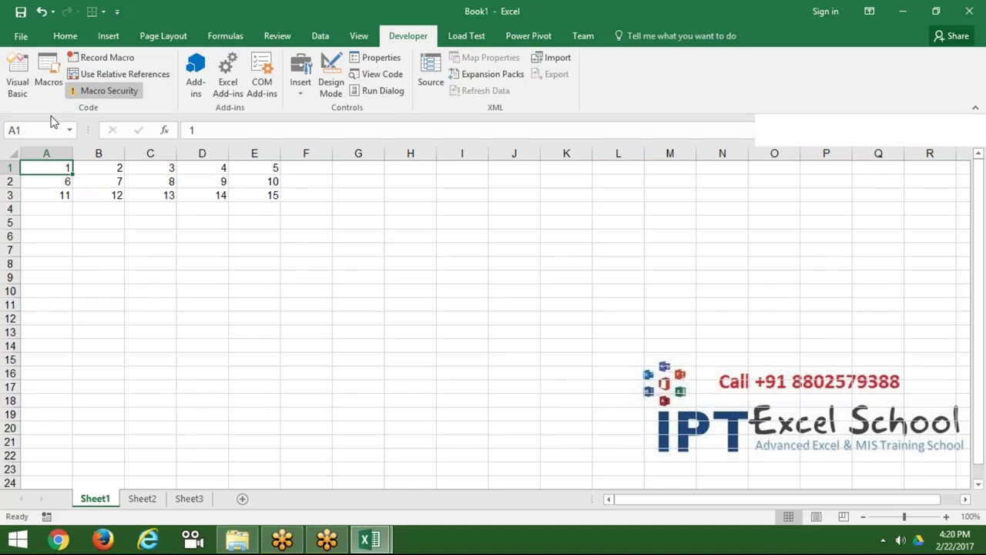
{"action": "mouse_move", "coordinate": [54, 167]}
{"action": "left_mouse_down"}
{"action": "mouse_move", "coordinate": [266, 148]}
{"action": "mouse_move", "coordinate": [66, 154]}
{"action": "mouse_move", "coordinate": [48, 297]}
{"action": "left_mouse_up"}
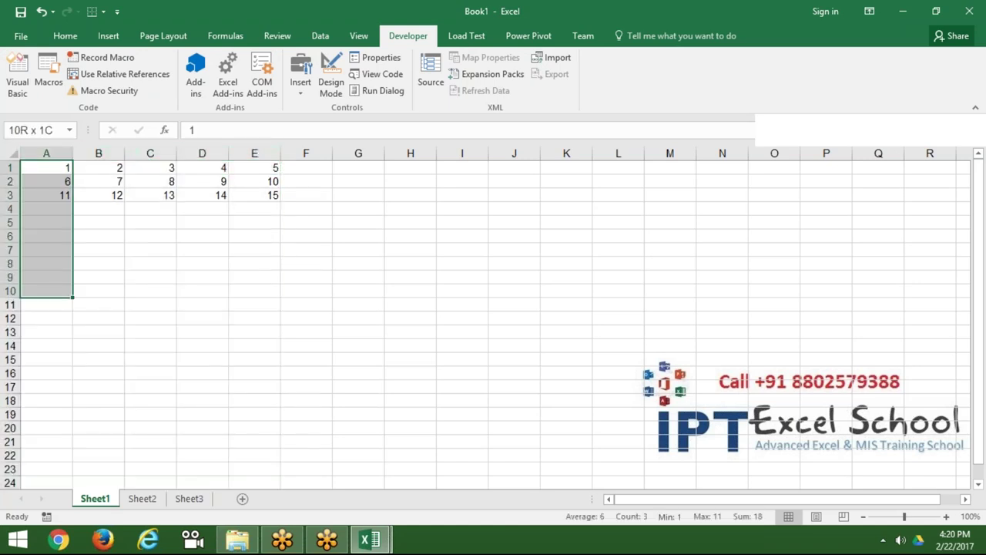
{"action": "left_click_drag", "start_coordinate": [110, 171], "coordinate": [113, 282]}
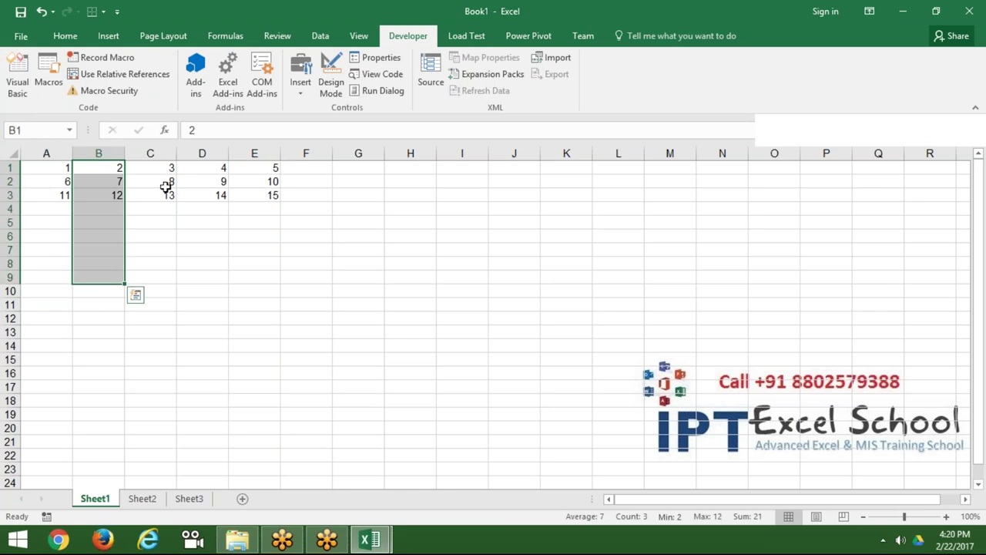
{"action": "left_click_drag", "start_coordinate": [162, 171], "coordinate": [164, 286]}
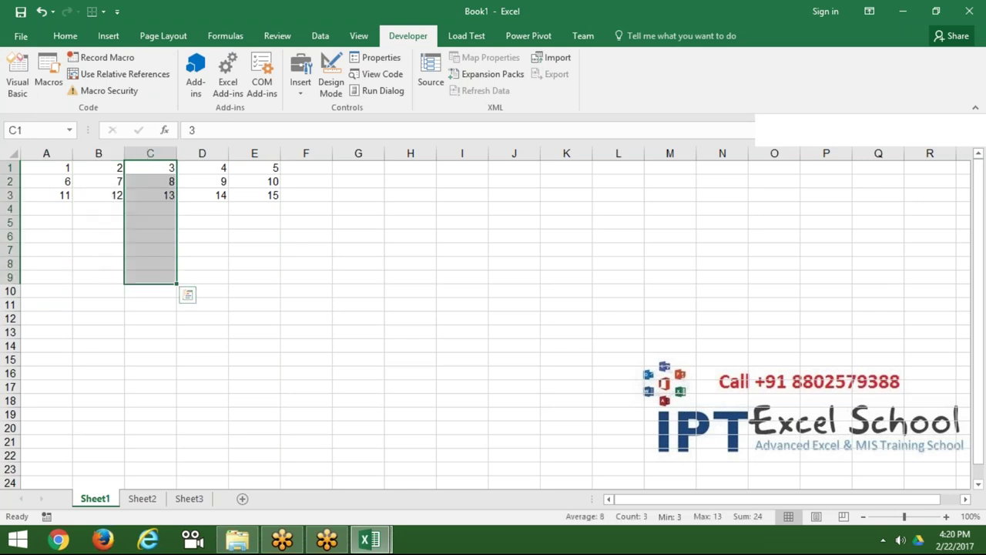
{"action": "left_click_drag", "start_coordinate": [208, 168], "coordinate": [218, 256]}
{"action": "left_click", "coordinate": [262, 223]}
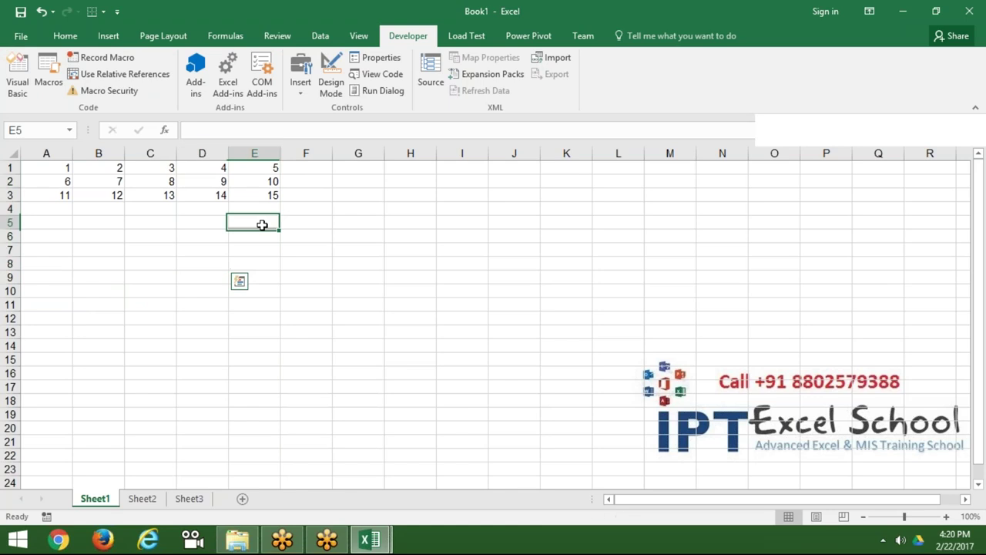
- Write Cells(r, c).Value = k as an indented line inside the inner loop
{"action": "key", "text": "alt+F11"}
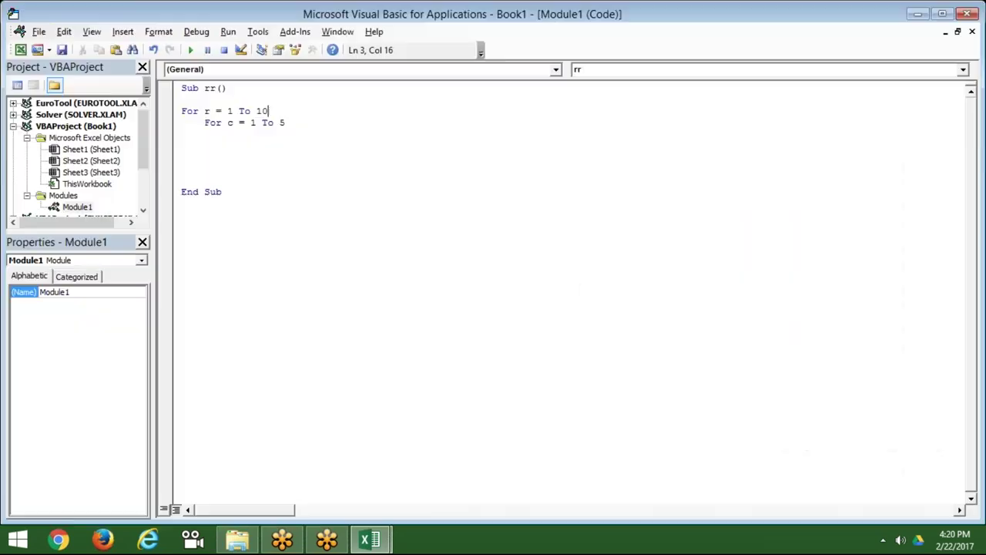
{"action": "left_click", "coordinate": [262, 225]}
{"action": "left_click", "coordinate": [204, 159]}
{"action": "key", "text": "Return"}
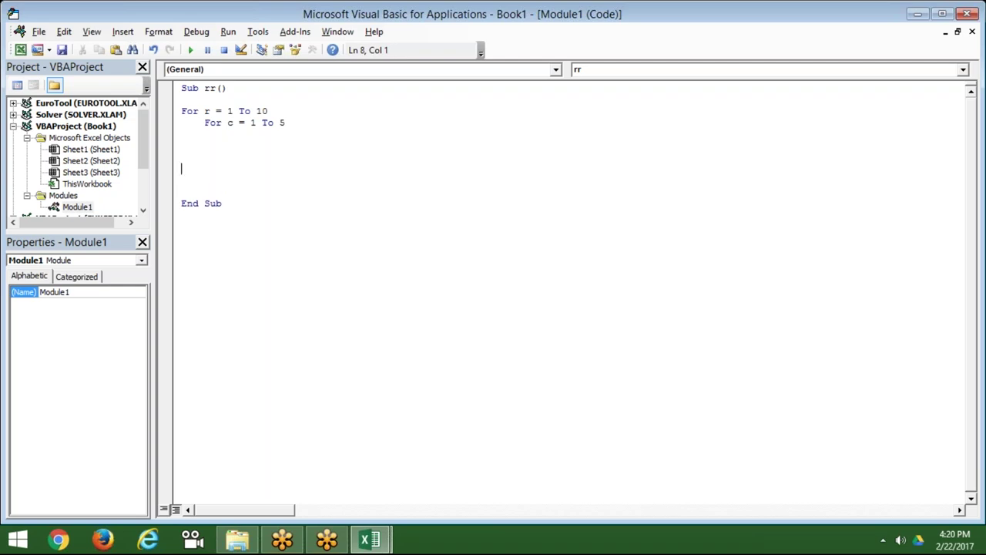
{"action": "key", "text": "Up"}
{"action": "left_click", "coordinate": [182, 146]}
{"action": "key", "text": "Tab"}
{"action": "type", "text": "cells"}
{"action": "type", "text": "(r,"}
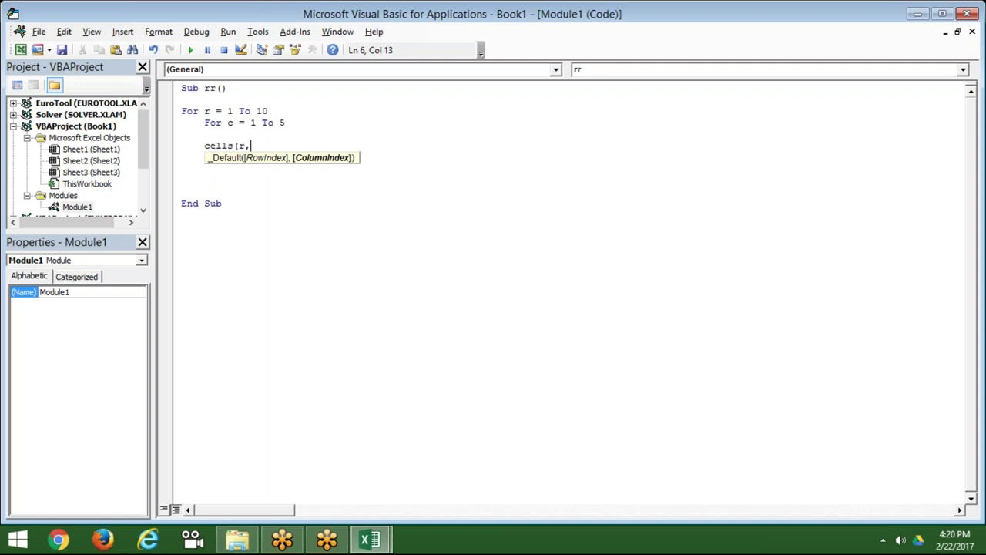
{"action": "type", "text": "c"}
{"action": "type", "text": ")"}
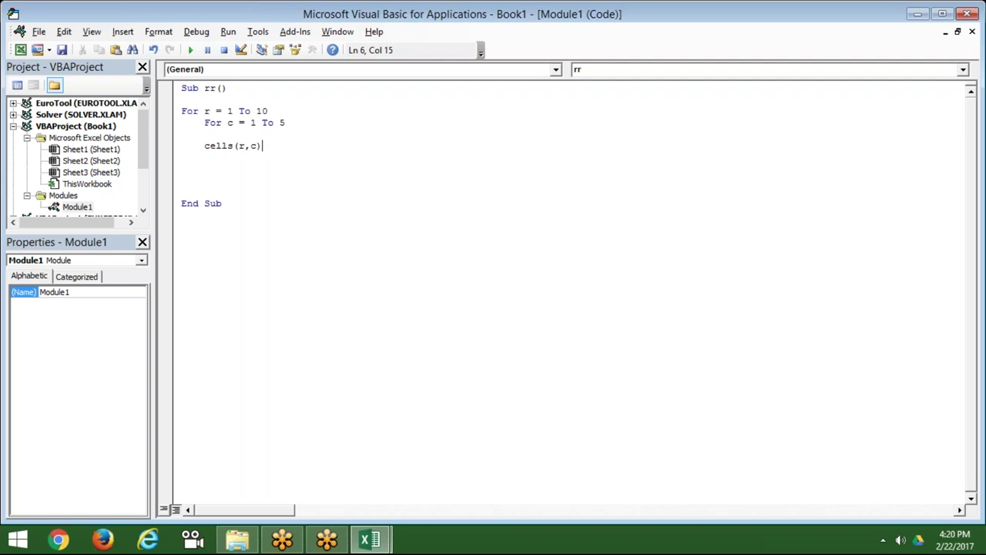
{"action": "type", "text": ".val"}
{"action": "type", "text": "ue"}
{"action": "type", "text": "="}
{"action": "type", "text": "k"}
{"action": "key", "text": "Up"}
- Add k = k + 1 above the assignment and insert a blank line after Sub rr()
{"action": "type", "text": "k="}
{"action": "type", "text": "+"}
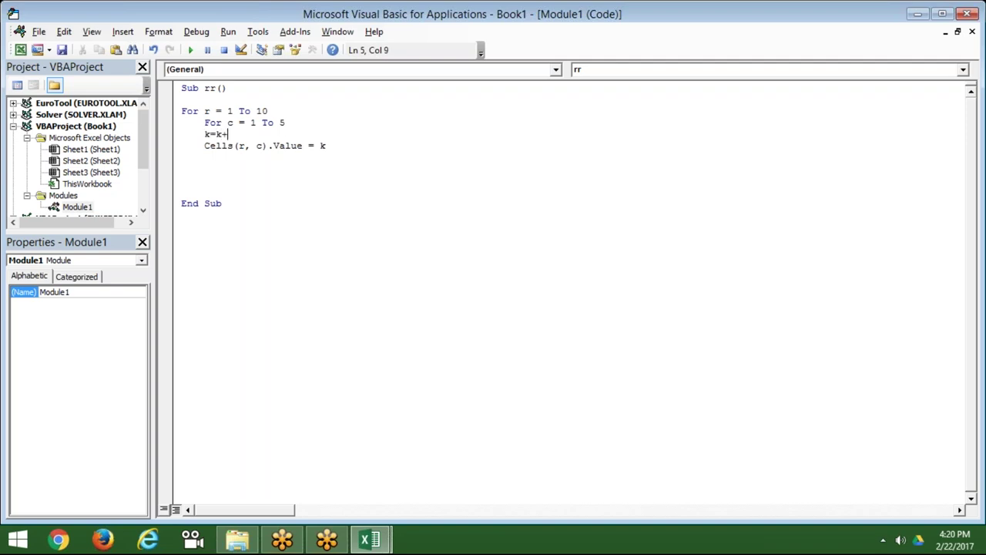
{"action": "type", "text": "1"}
{"action": "left_click", "coordinate": [223, 180]}
{"action": "left_click", "coordinate": [192, 99]}
{"action": "key", "text": "Return"}
{"action": "left_click", "coordinate": [181, 99]}
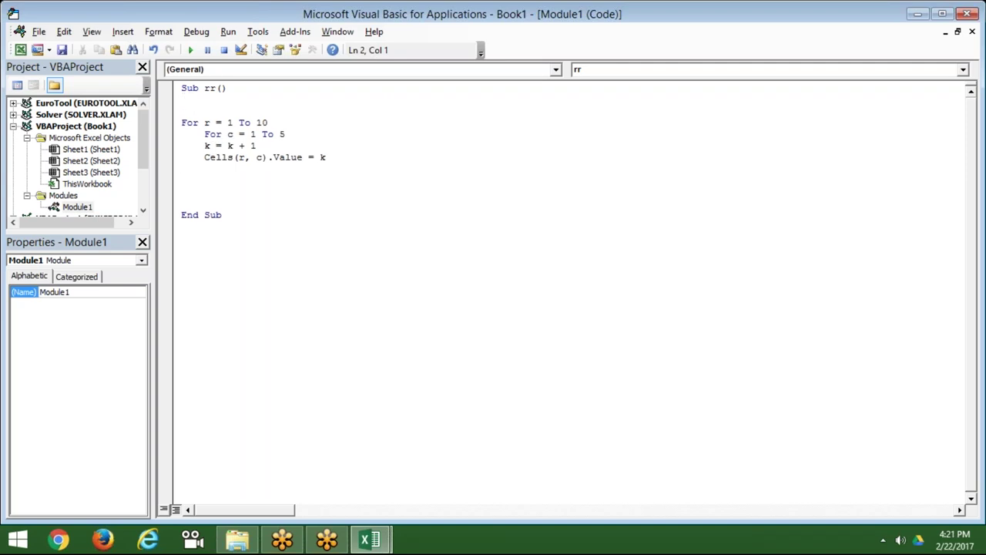
- Declare Dim k As Integer on line 2 of rr
{"action": "type", "text": "dim "}
{"action": "type", "text": "k as I"}
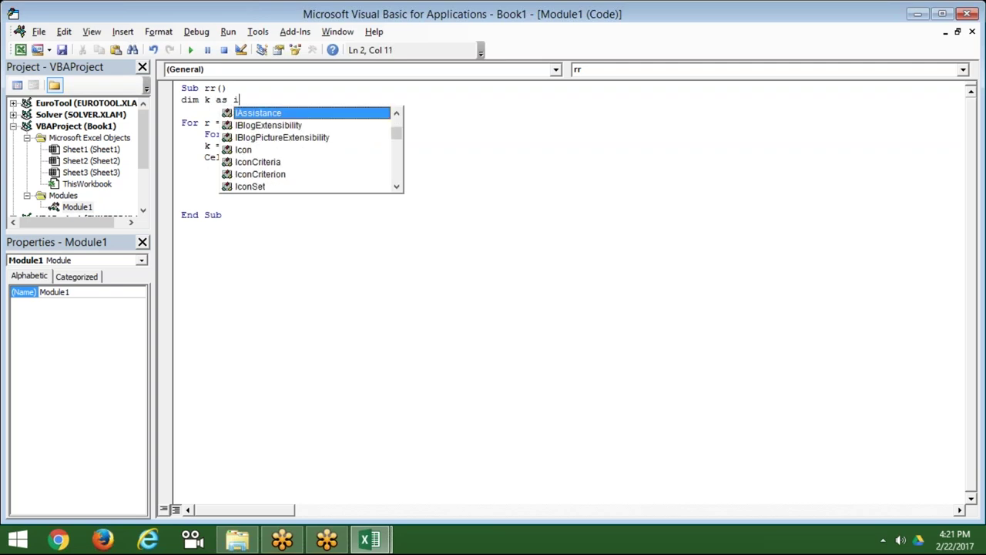
{"action": "type", "text": "n"}
{"action": "key", "text": "Tab"}
{"action": "key", "text": "Down"}
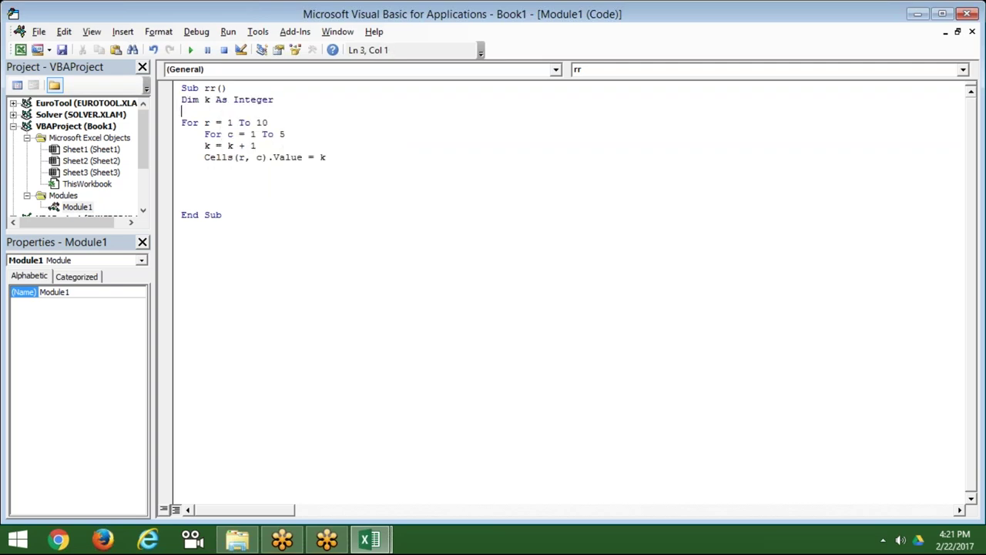
{"action": "key", "text": "Down"}
- Close the inner loop with Next c, fixing the misspelled 'neaxt k'
{"action": "left_click", "coordinate": [274, 134]}
{"action": "key", "text": "Down"}
{"action": "key", "text": "Down"}
{"action": "key", "text": "Tab"}
{"action": "type", "text": "nea"}
{"action": "type", "text": "xt "}
{"action": "type", "text": "k"}
{"action": "key", "text": "Return"}
{"action": "key", "text": "Left"}
{"action": "key", "text": "Left"}
{"action": "key", "text": "Left"}
{"action": "key", "text": "Left"}
{"action": "key", "text": "Left"}
{"action": "key", "text": "BackSpace"}
- Close the outer loop with Next r before End Sub and run the rr macro
{"action": "key", "text": "Down"}
{"action": "left_click", "coordinate": [246, 169]}
{"action": "double_click", "coordinate": [247, 169]}
{"action": "type", "text": "c"}
{"action": "key", "text": "Down"}
{"action": "key", "text": "Down"}
{"action": "type", "text": "next "}
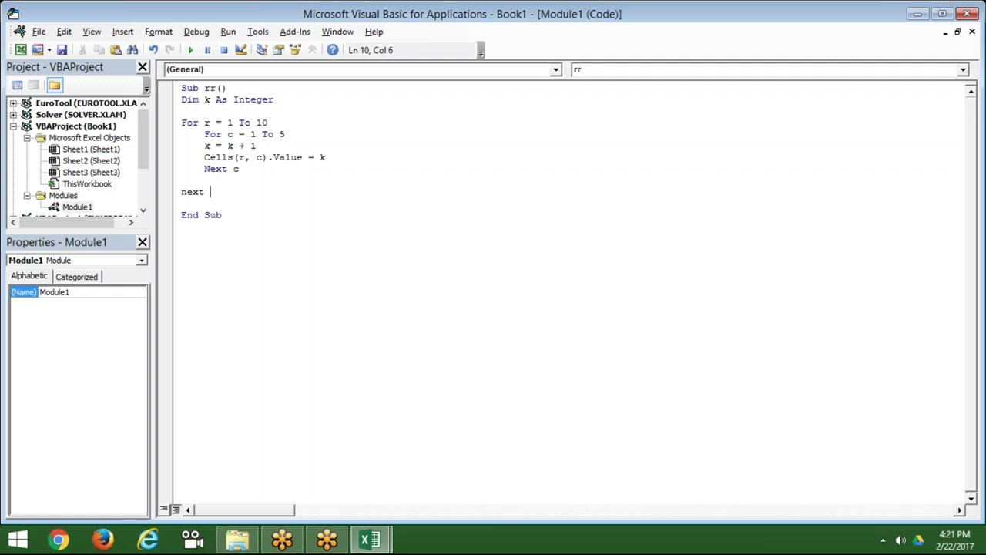
{"action": "type", "text": "r"}
{"action": "key", "text": "Up"}
{"action": "left_click", "coordinate": [193, 50]}
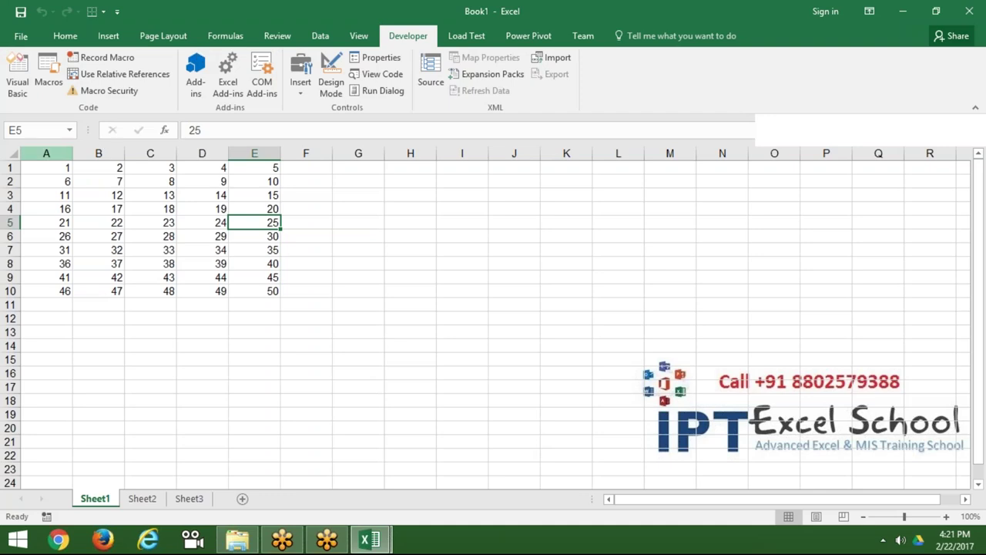
- Select the filled A1:E10 block of 1 to 50, then return to the VBA editor
{"action": "left_click_drag", "start_coordinate": [46, 167], "coordinate": [236, 286]}
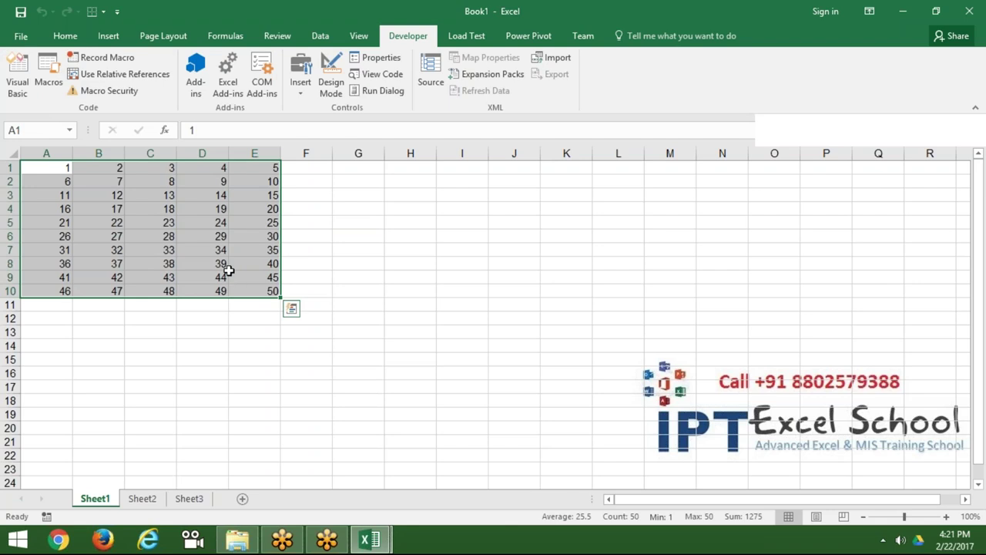
{"action": "left_click", "coordinate": [235, 277]}
{"action": "key", "text": "alt+F11"}
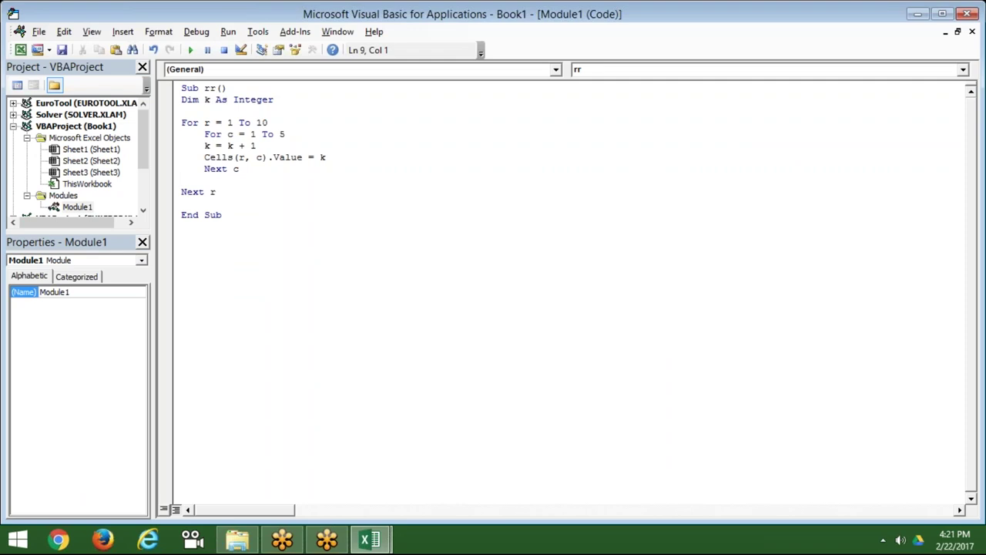
- Enter =RANDBETWEEN(10,80) in cell A1 of Sheet2
{"action": "key", "text": "alt+Tab"}
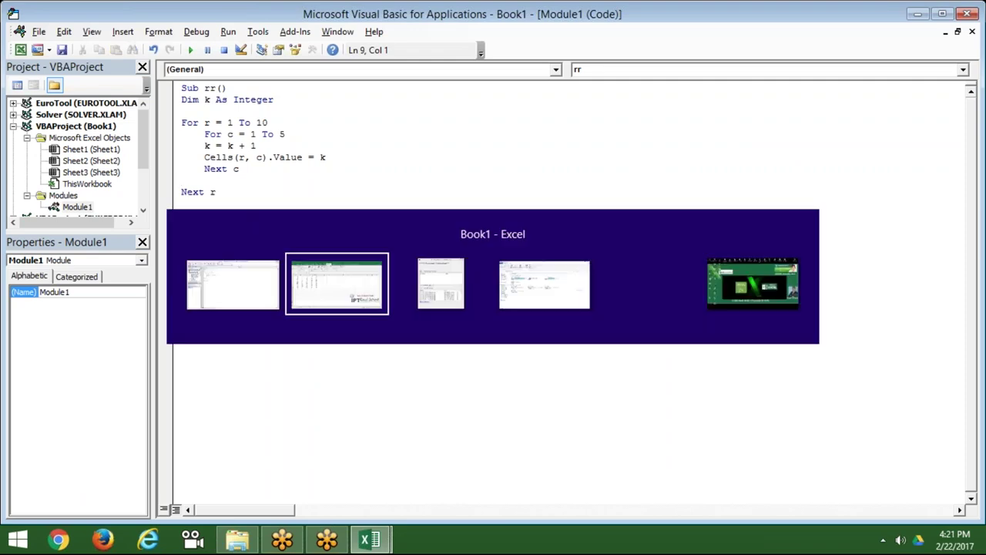
{"action": "left_click", "coordinate": [144, 498]}
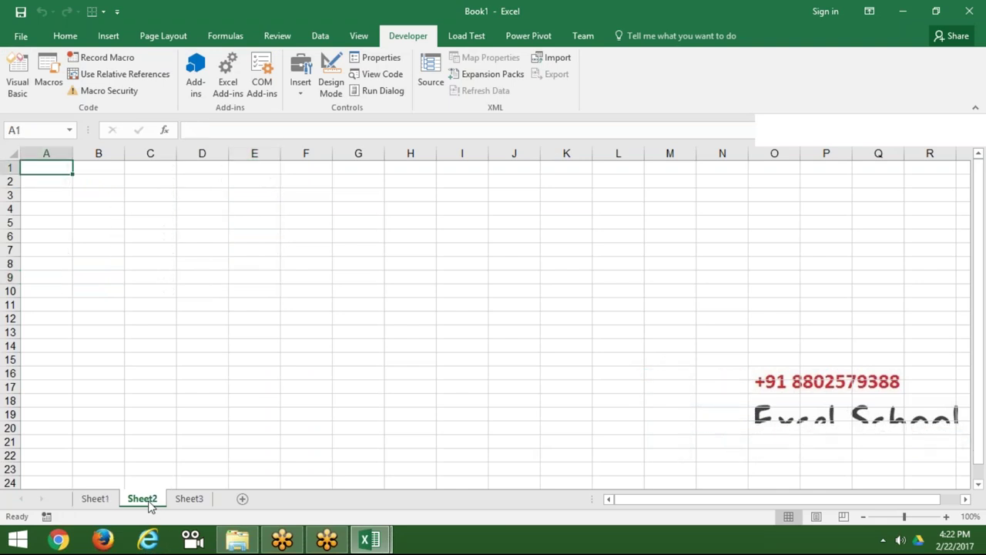
{"action": "type", "text": "=ran"}
{"action": "key", "text": "Down"}
{"action": "key", "text": "Tab"}
{"action": "type", "text": "10"}
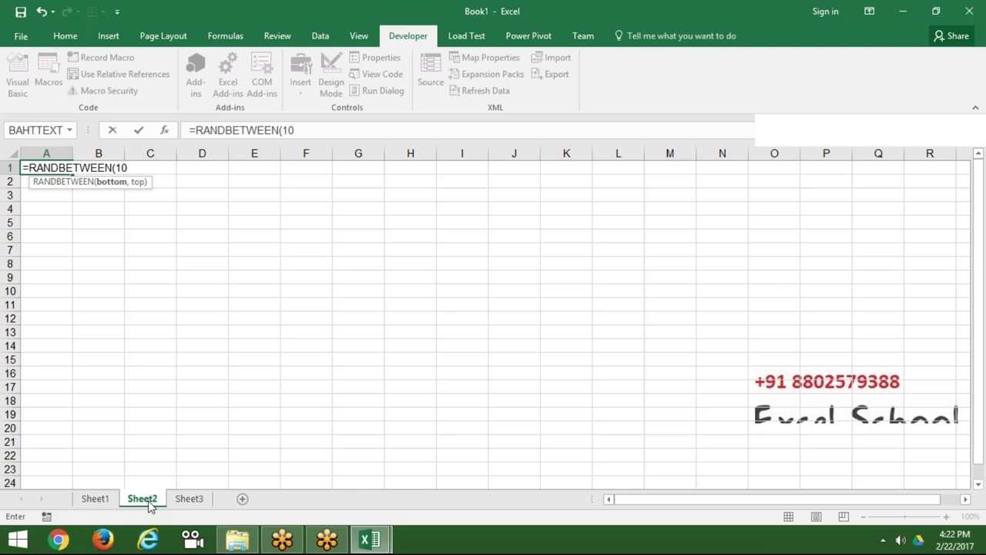
{"action": "type", "text": ",8"}
{"action": "type", "text": "0"}
{"action": "key", "text": "Return"}
- Fill the RANDBETWEEN formula across to column H and down to row 14
{"action": "key", "text": "Up"}
{"action": "key", "text": "shift+Right"}
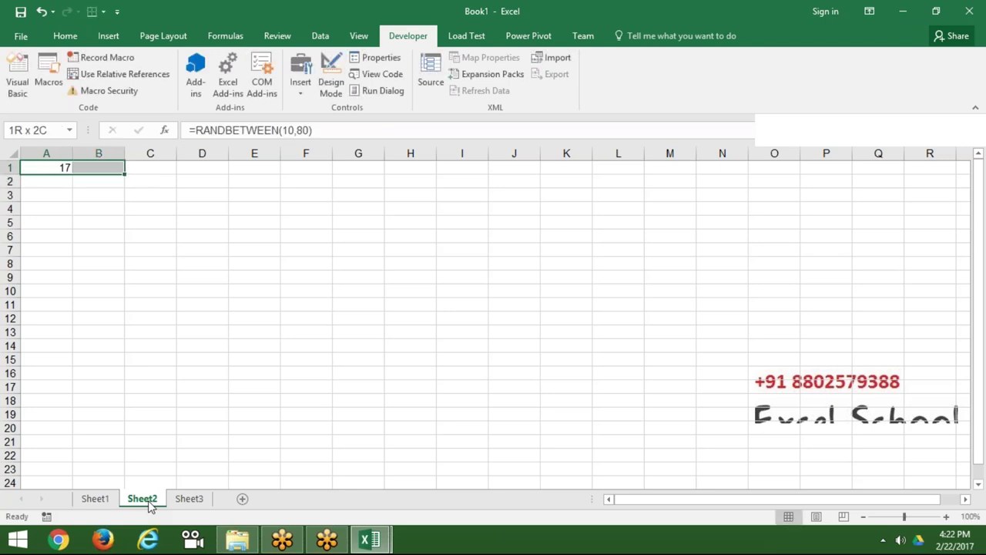
{"action": "key", "text": "shift+Right"}
{"action": "key", "text": "shift+Right"}
{"action": "key", "text": "shift+Right"}
{"action": "key", "text": "ctrl+r"}
{"action": "key", "text": "shift+Down"}
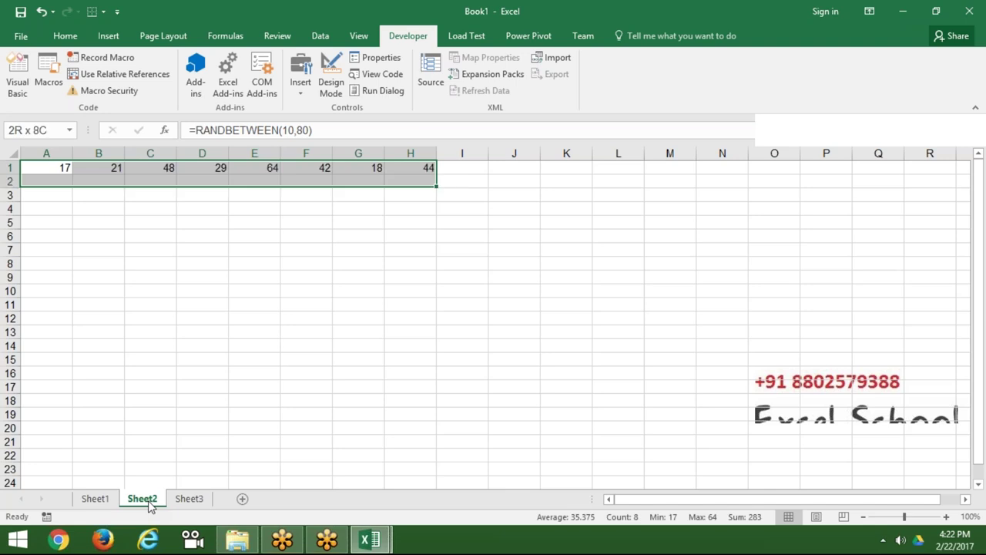
{"action": "key", "text": "shift+Down"}
{"action": "key", "text": "shift+Down"}
{"action": "key", "text": "shift+Down"}
{"action": "key", "text": "shift+Down"}
{"action": "key", "text": "shift+Down"}
{"action": "key", "text": "shift+Down"}
{"action": "key", "text": "ctrl+d"}
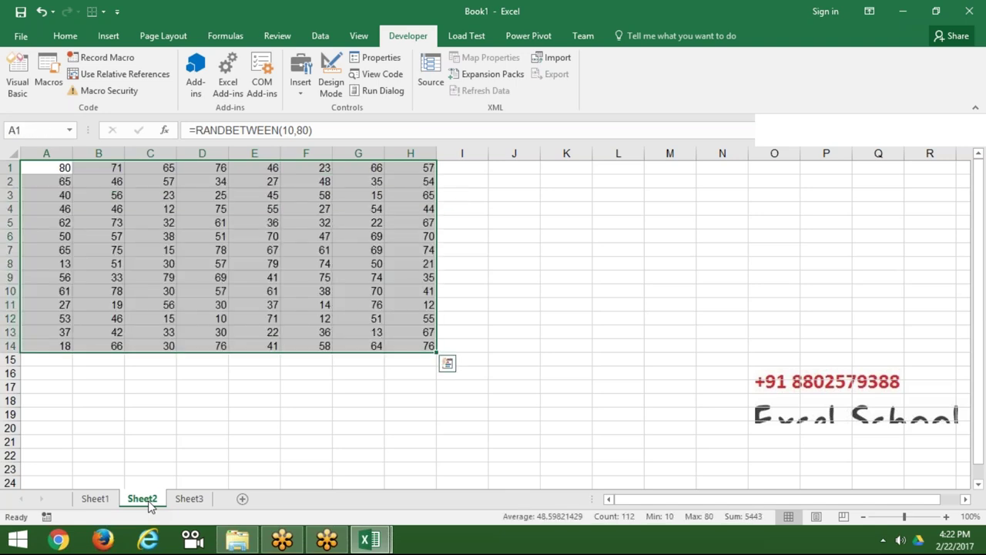
- Copy A1:H14 and paste it back as values only
{"action": "key", "text": "ctrl+c"}
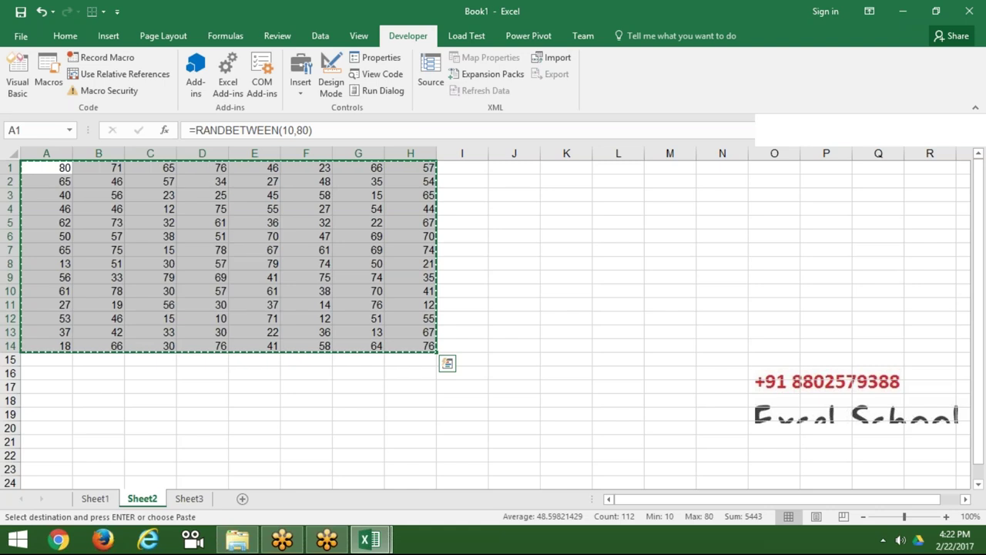
{"action": "left_click", "coordinate": [66, 37]}
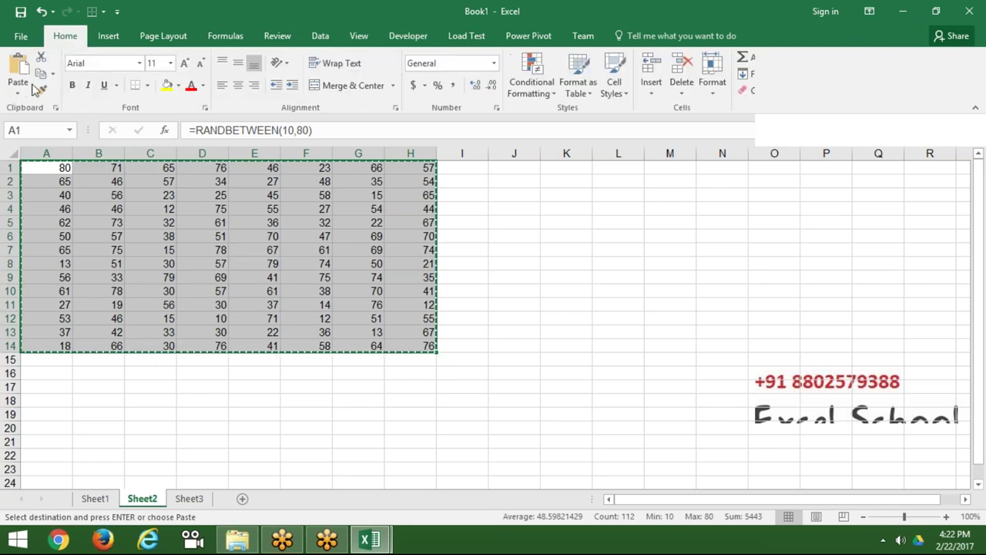
{"action": "left_click", "coordinate": [18, 94]}
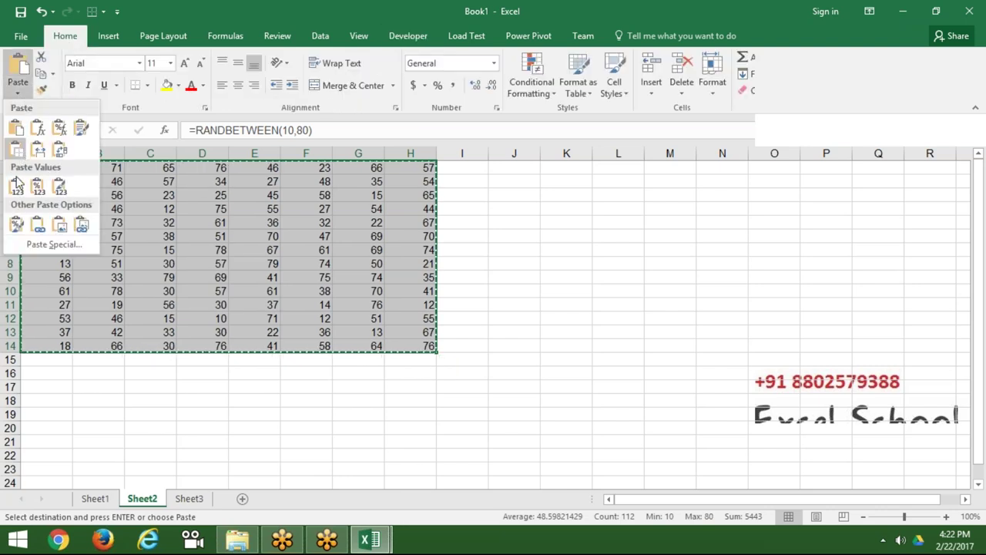
{"action": "left_click", "coordinate": [16, 186]}
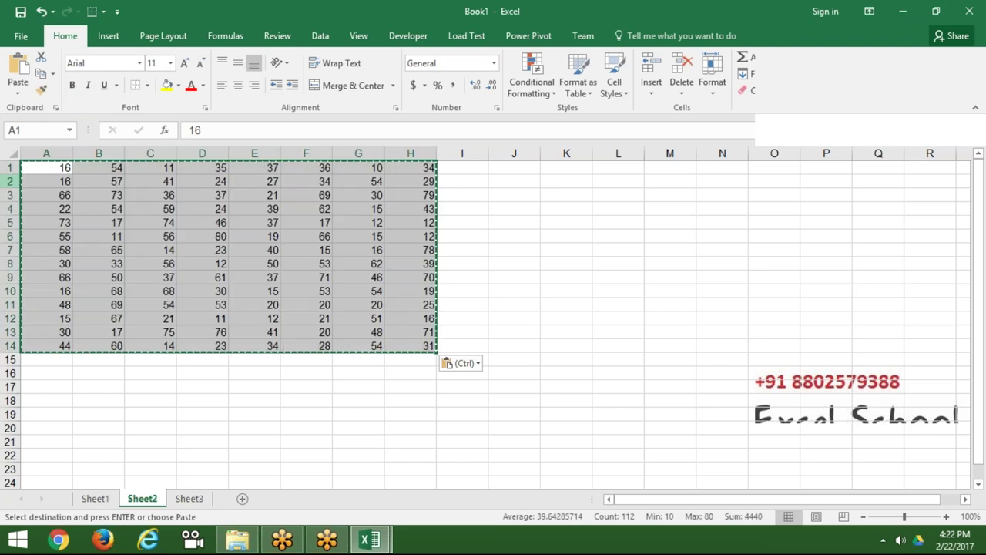
{"action": "left_click", "coordinate": [150, 263]}
{"action": "key", "text": "Escape"}
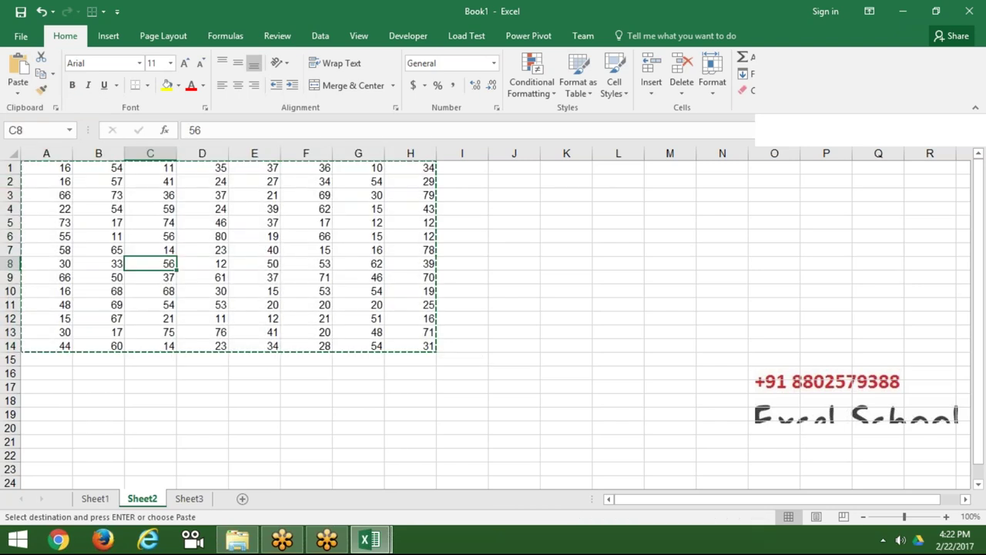
{"action": "key", "text": "Escape"}
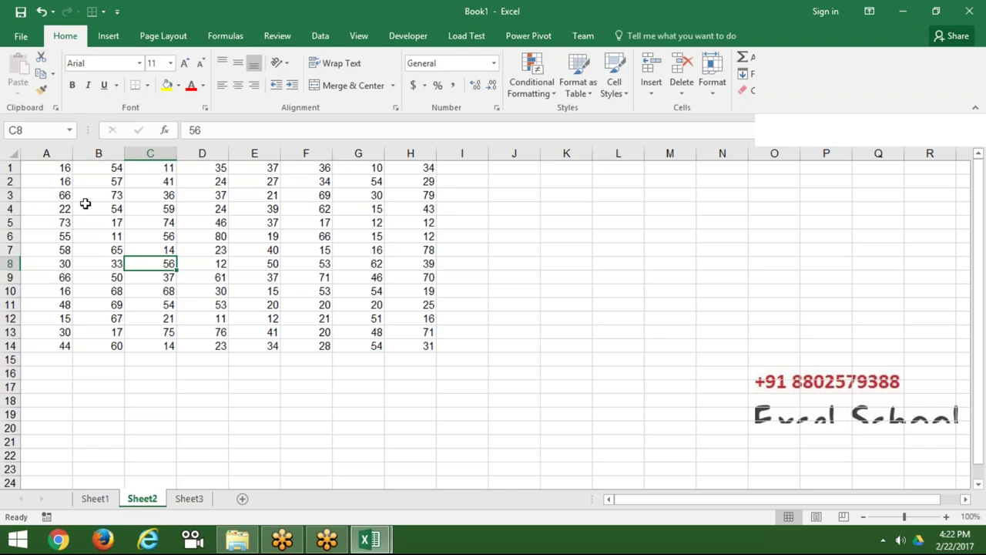
- Review the fixed two-digit values across the first rows of the grid
{"action": "left_click", "coordinate": [60, 177]}
{"action": "key", "text": "Up"}
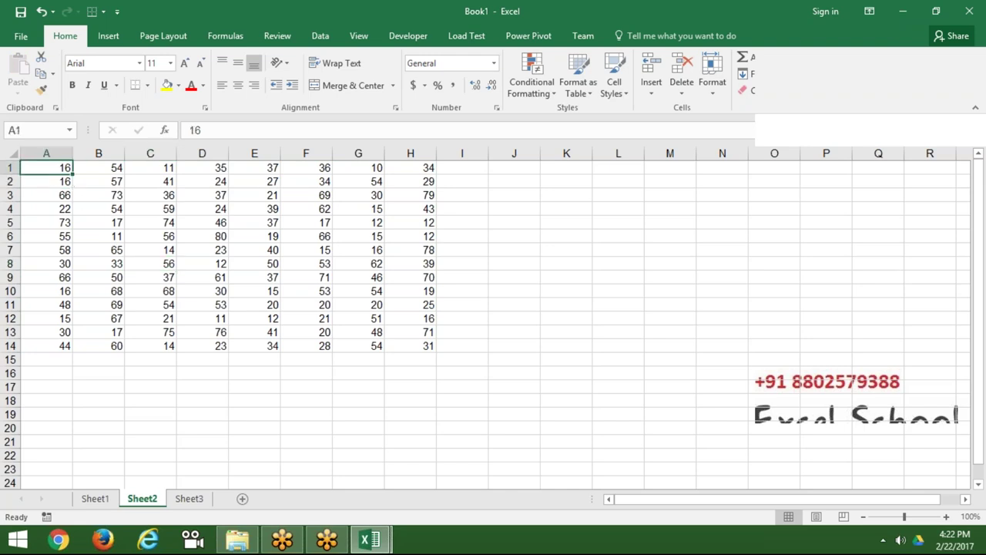
{"action": "key", "text": "Right"}
{"action": "key", "text": "Right"}
{"action": "key", "text": "Right"}
{"action": "key", "text": "Right"}
{"action": "key", "text": "Right"}
{"action": "key", "text": "Right"}
{"action": "key", "text": "Right"}
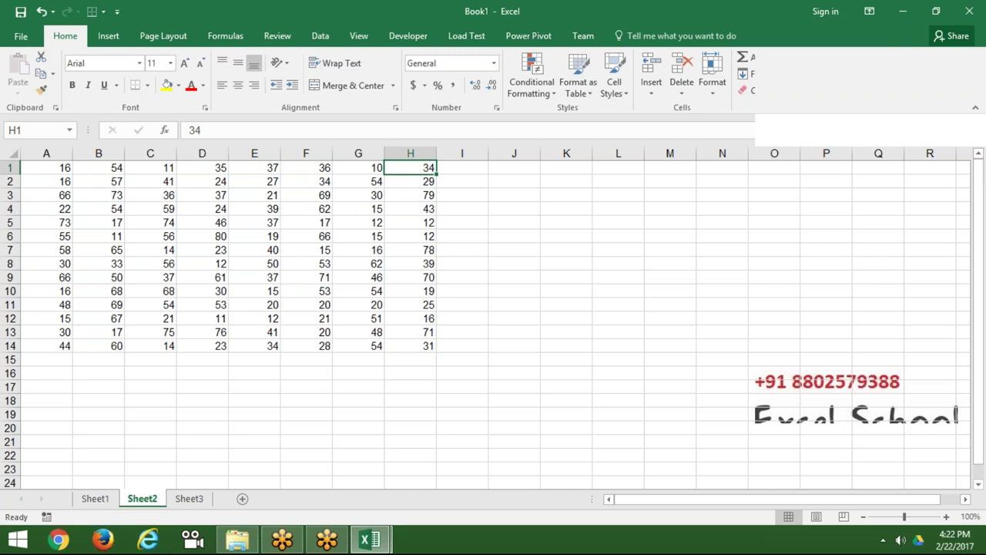
{"action": "left_click", "coordinate": [58, 183]}
{"action": "key", "text": "Right"}
{"action": "key", "text": "Right"}
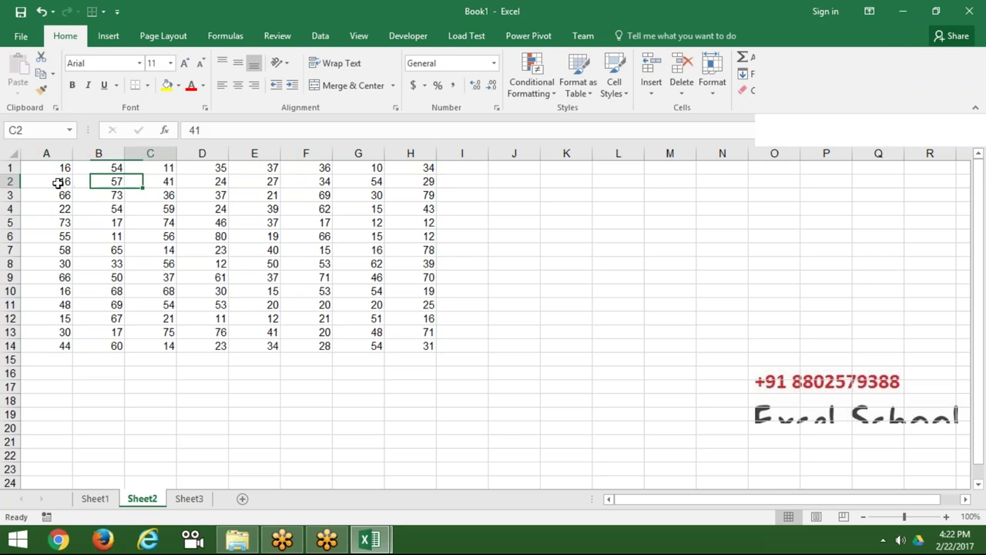
{"action": "key", "text": "Right"}
{"action": "key", "text": "Right"}
{"action": "key", "text": "Right"}
{"action": "key", "text": "Right"}
{"action": "key", "text": "Right"}
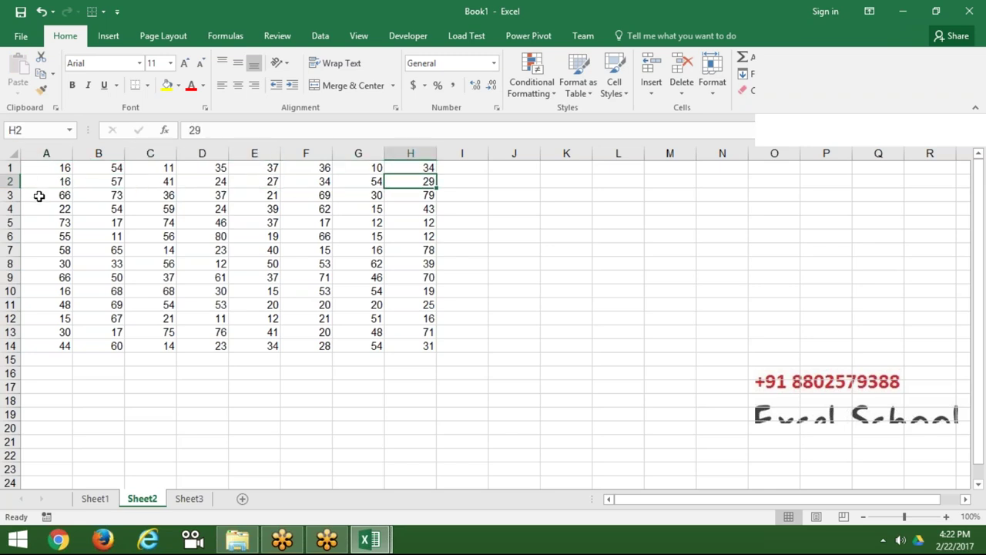
{"action": "left_click", "coordinate": [38, 195]}
{"action": "key", "text": "Right"}
{"action": "key", "text": "Right"}
{"action": "key", "text": "Right"}
{"action": "key", "text": "Right"}
{"action": "key", "text": "Right"}
{"action": "key", "text": "Right"}
{"action": "key", "text": "Right"}
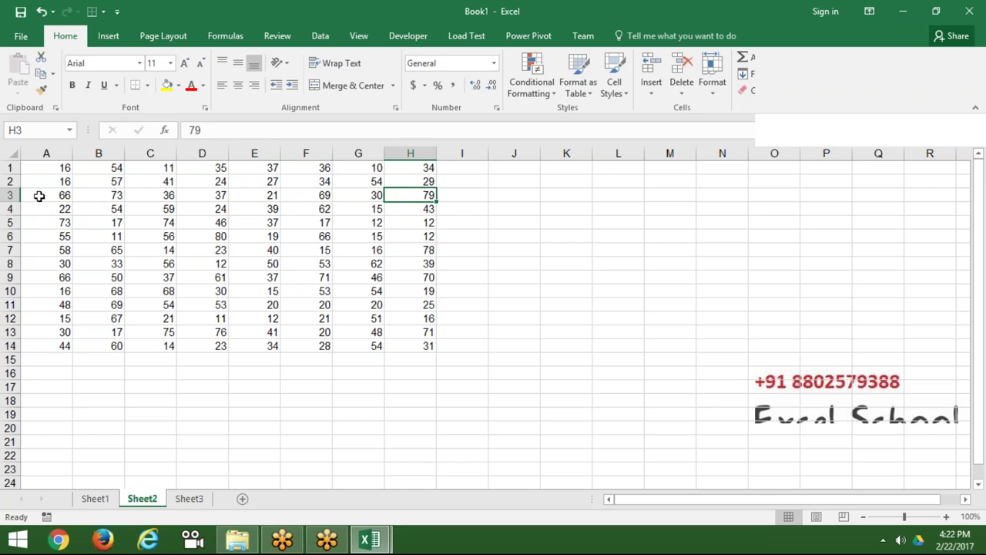
{"action": "left_click", "coordinate": [40, 205]}
{"action": "key", "text": "Right"}
{"action": "key", "text": "Right"}
{"action": "key", "text": "Right"}
{"action": "key", "text": "Right"}
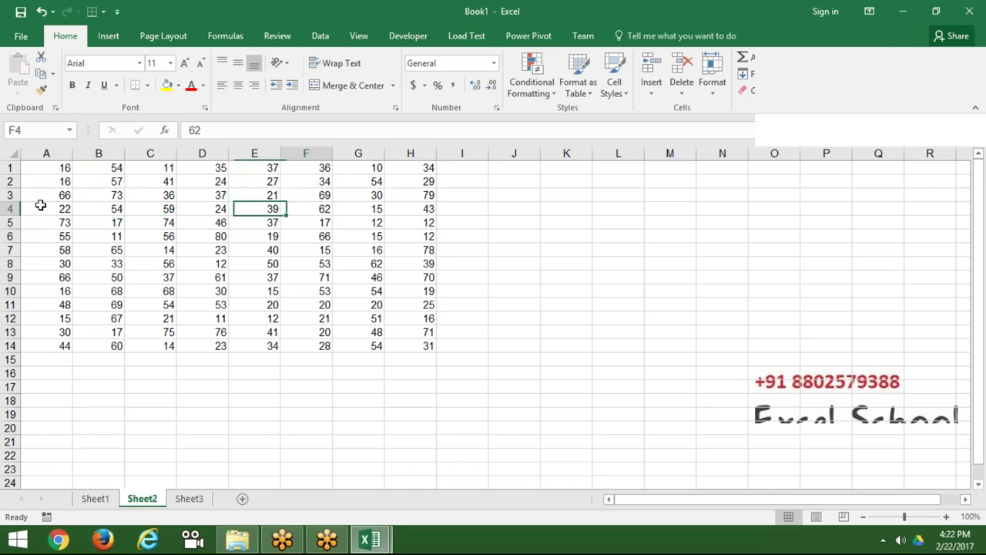
{"action": "key", "text": "Right"}
{"action": "key", "text": "Right"}
{"action": "key", "text": "Right"}
- Declare a new Sub loop2() below the existing End Sub
{"action": "key", "text": "alt+F11"}
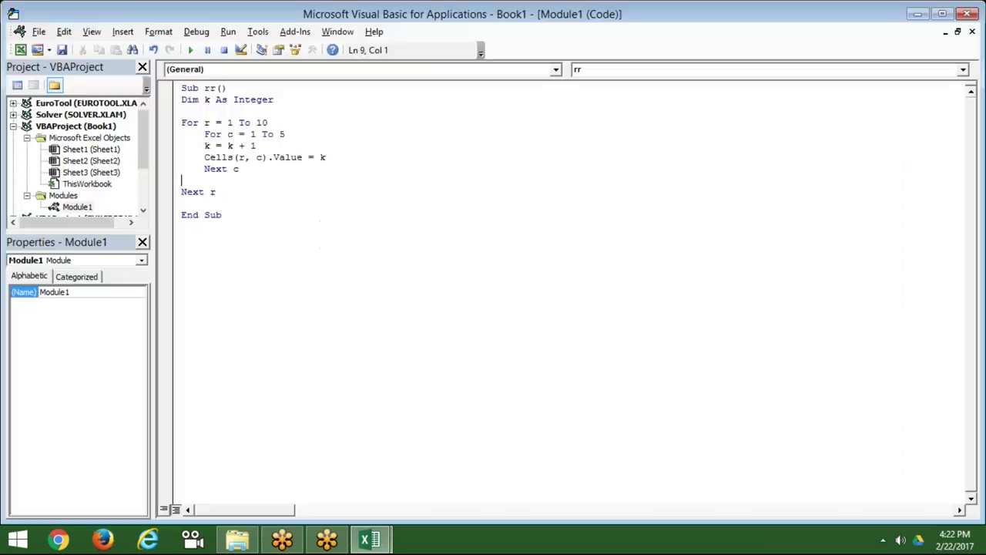
{"action": "left_click", "coordinate": [182, 203]}
{"action": "left_click", "coordinate": [181, 227]}
{"action": "key", "text": "Return"}
{"action": "type", "text": "for"}
{"action": "key", "text": "BackSpace"}
{"action": "key", "text": "BackSpace"}
{"action": "key", "text": "BackSpace"}
{"action": "type", "text": "sub "}
{"action": "type", "text": "loo"}
{"action": "type", "text": "p2("}
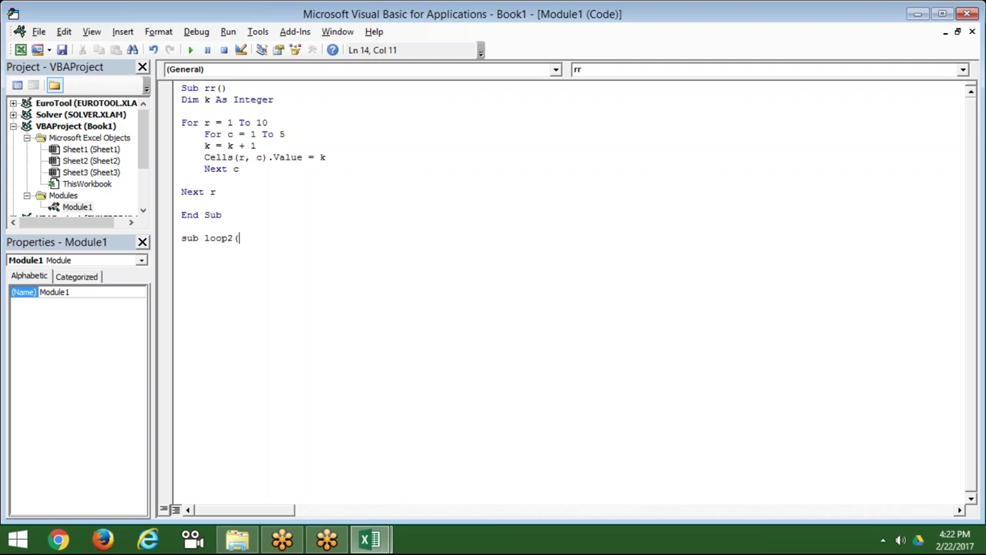
{"action": "type", "text": "("}
{"action": "key", "text": "BackSpace"}
{"action": "key", "text": "BackSpace"}
{"action": "type", "text": "()"}
{"action": "key", "text": "Return"}
{"action": "key", "text": "Return"}
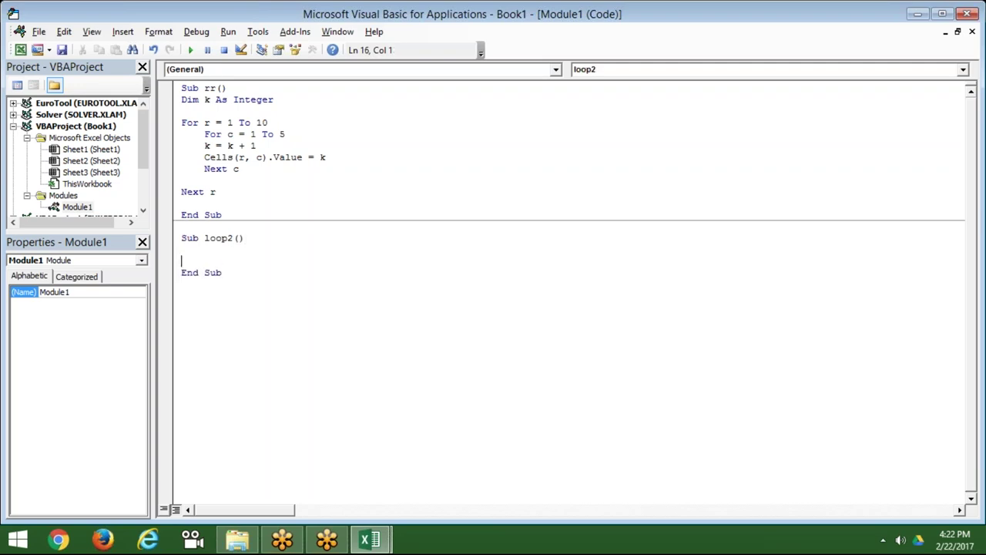
{"action": "key", "text": "Return"}
{"action": "key", "text": "Return"}
{"action": "key", "text": "Return"}
- Add the row loop For r = 1 To 14 inside loop2
{"action": "left_click", "coordinate": [182, 284]}
{"action": "key", "text": "Return"}
{"action": "key", "text": "Up"}
{"action": "key", "text": "Up"}
{"action": "key", "text": "Up"}
{"action": "key", "text": "Return"}
{"action": "type", "text": "for "}
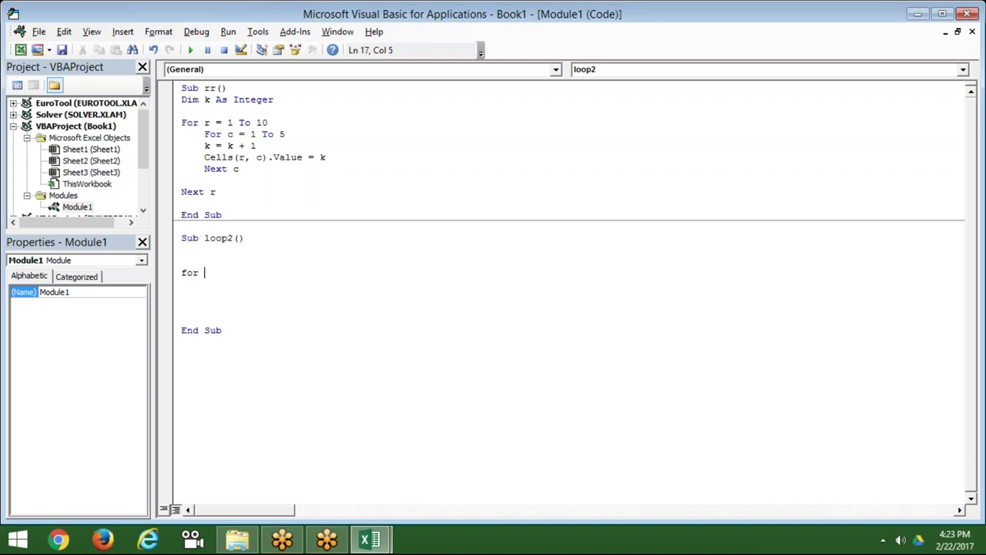
{"action": "type", "text": "r="}
{"action": "type", "text": "1 to"}
{"action": "key", "text": "alt+Tab"}
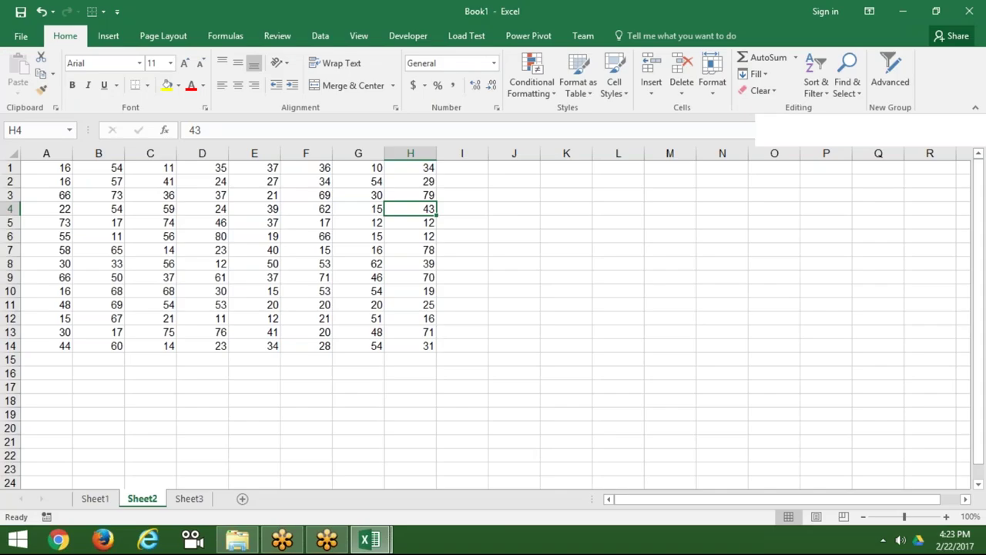
{"action": "key", "text": "alt+Tab"}
{"action": "type", "text": "14"}
{"action": "key", "text": "Return"}
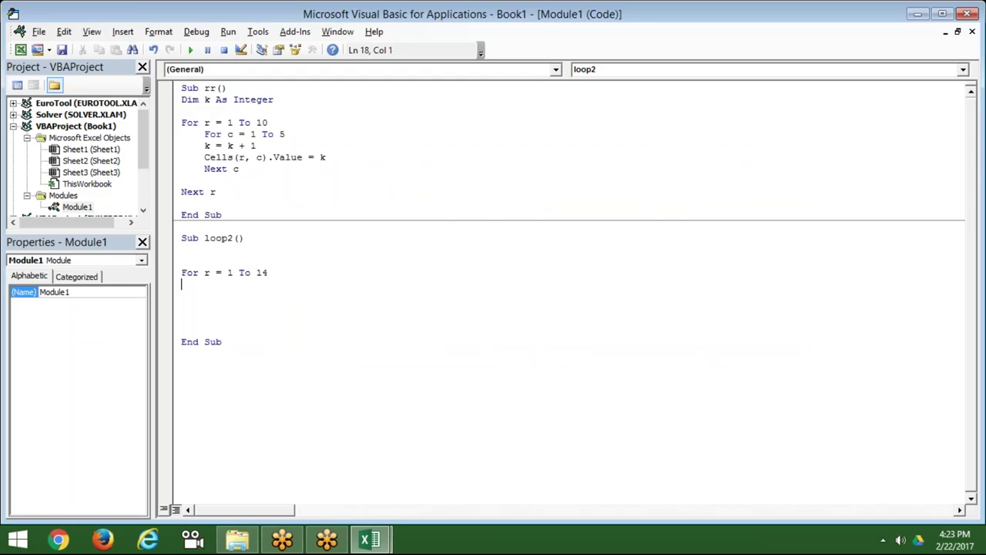
- Nest an indented For c = 1 To 8 loop for the eight data columns
{"action": "key", "text": "Tab"}
{"action": "type", "text": "for "}
{"action": "type", "text": "c"}
{"action": "type", "text": "="}
{"action": "type", "text": " 1"}
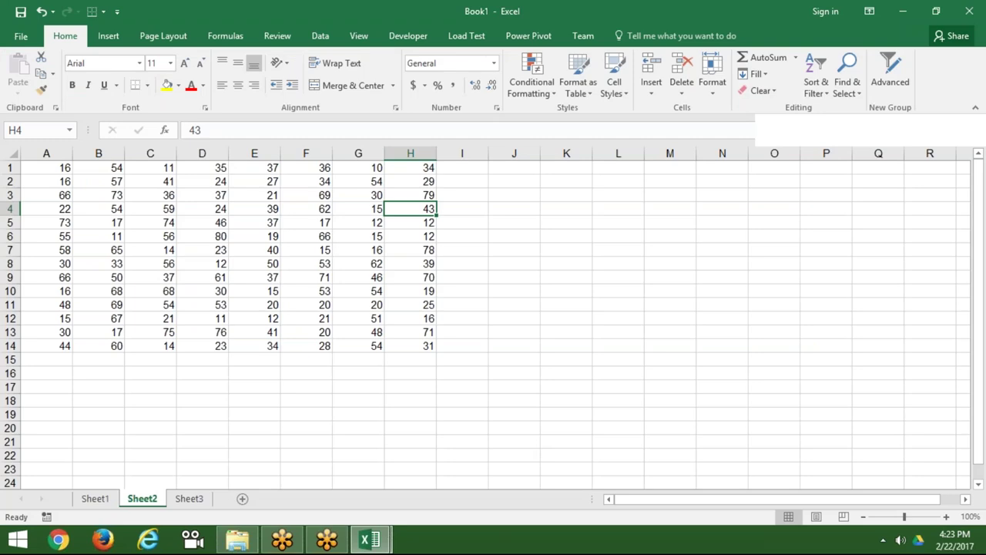
{"action": "key", "text": "Up"}
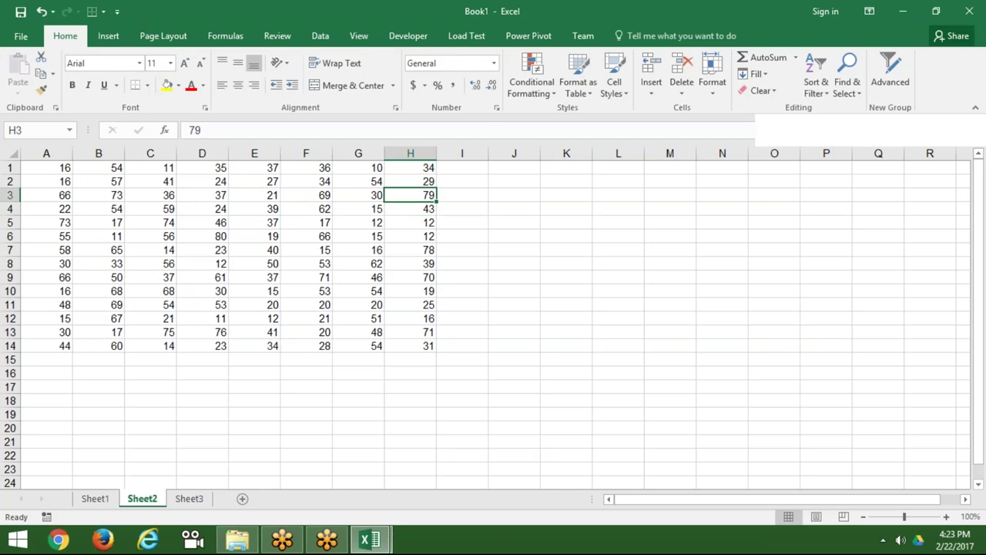
{"action": "key", "text": "Up"}
{"action": "key", "text": "Up"}
{"action": "key", "text": "ctrl+shift+Left"}
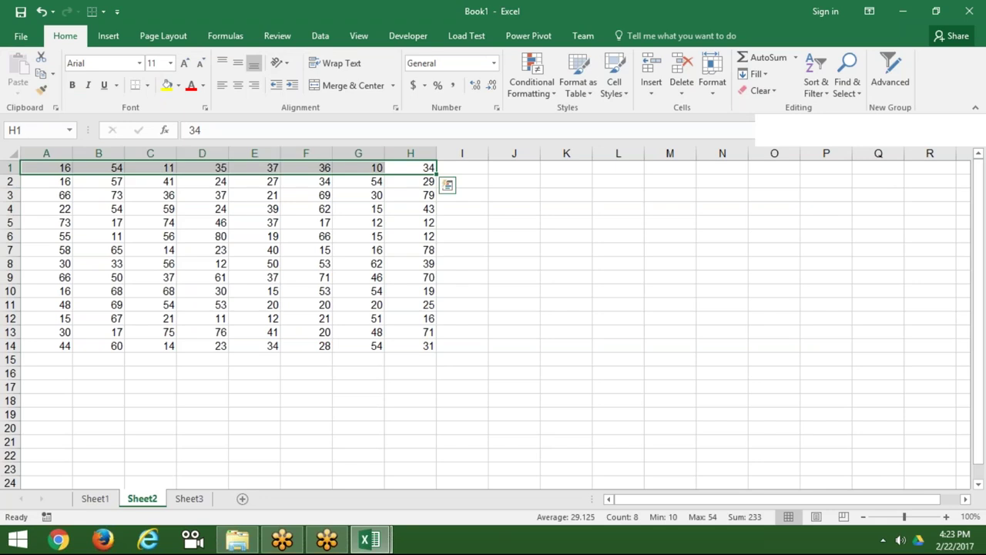
{"action": "key", "text": "Down"}
{"action": "key", "text": "alt+F11"}
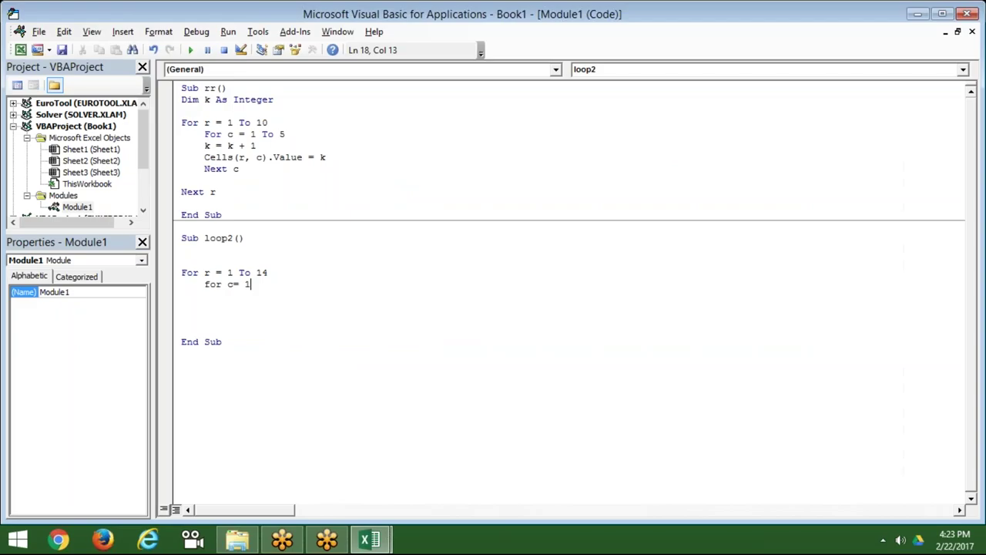
{"action": "type", "text": "to "}
{"action": "type", "text": "8"}
{"action": "key", "text": "Return"}
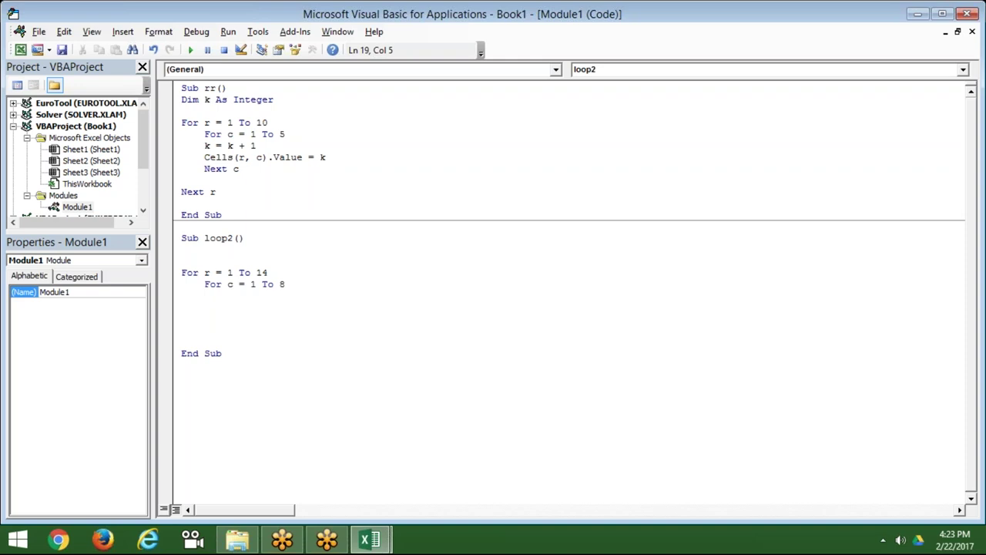
- Begin the condition If Cells(r,c).Value > 50 Then inside the column loop
{"action": "key", "text": "Return"}
{"action": "key", "text": "Return"}
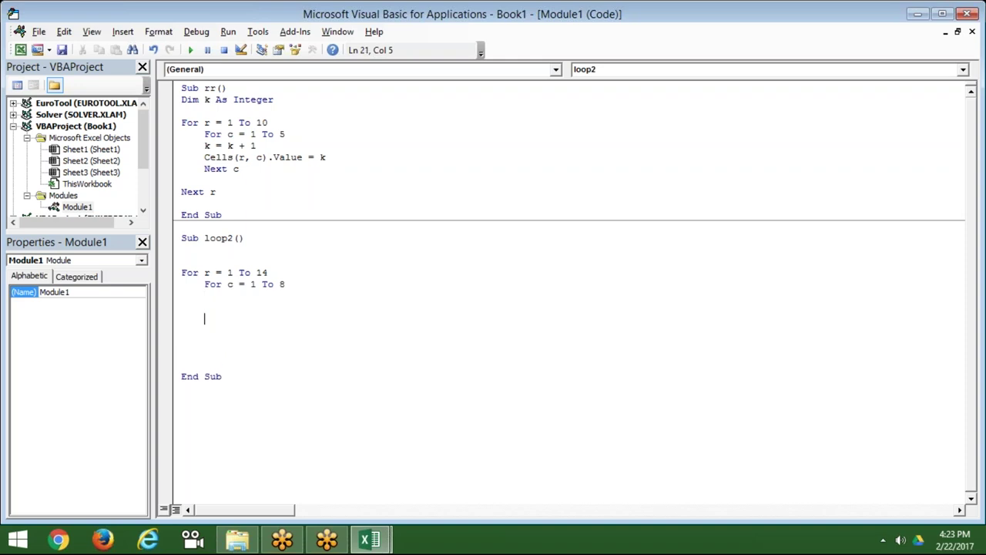
{"action": "key", "text": "Up"}
{"action": "key", "text": "Up"}
{"action": "type", "text": "if c"}
{"action": "type", "text": "ells("}
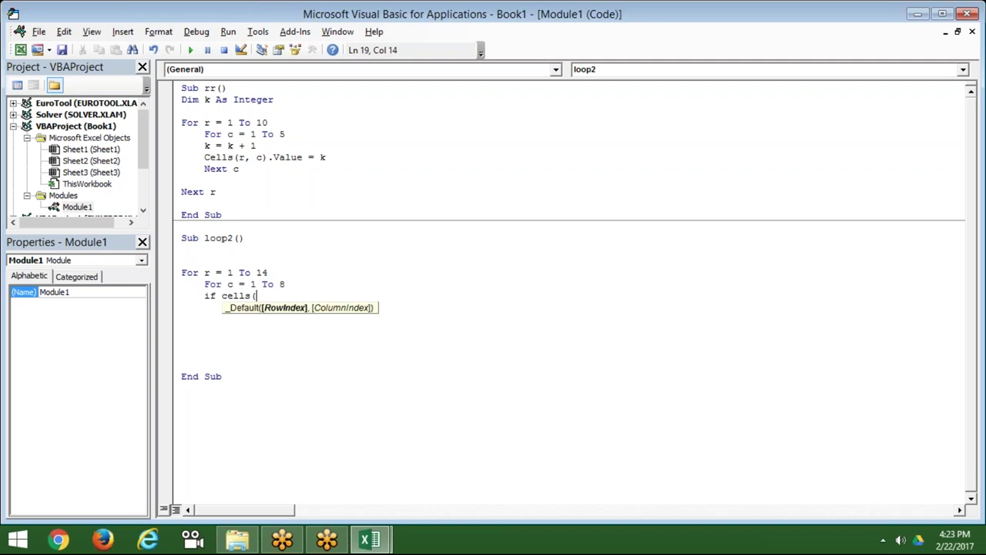
{"action": "type", "text": "r,c"}
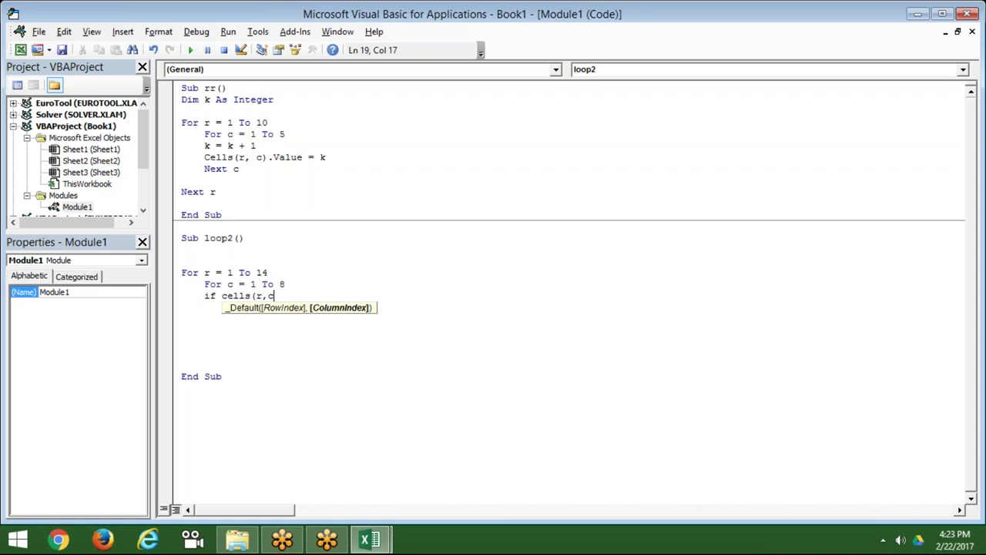
{"action": "type", "text": ").v"}
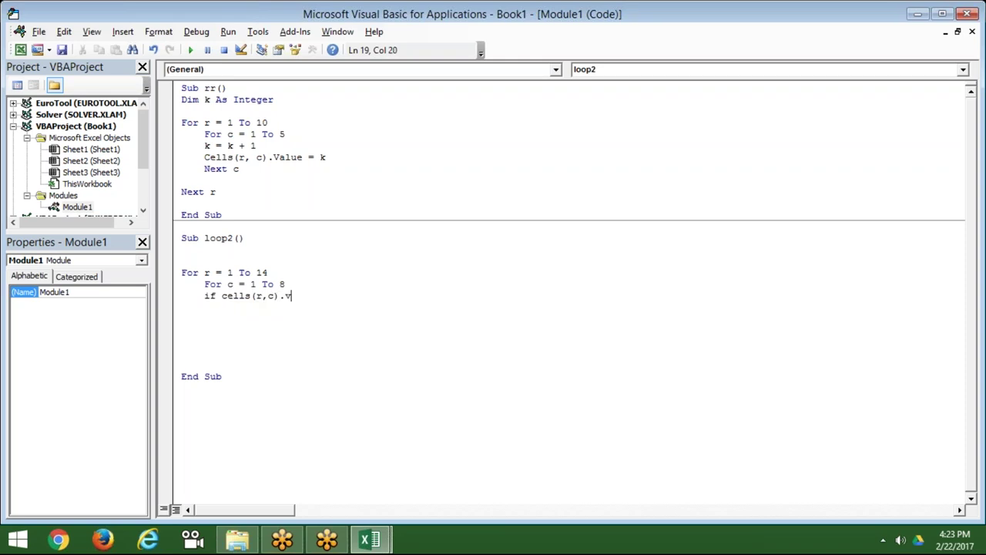
{"action": "type", "text": "alue"}
{"action": "type", "text": ">5"}
{"action": "type", "text": "0 then"}
- Add Cells(r,c).Interior.Color = vbRed under the greater-than-50 condition
{"action": "key", "text": "Return"}
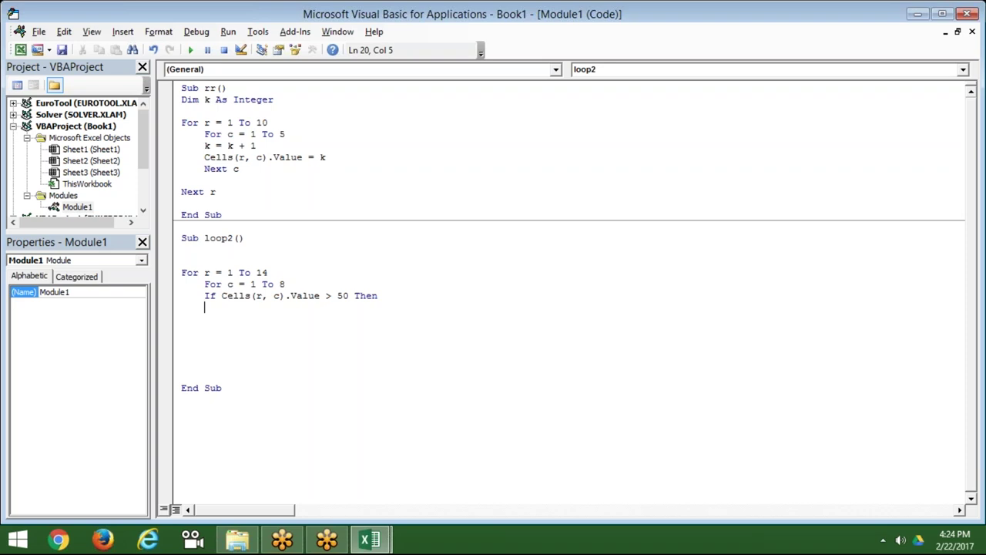
{"action": "type", "text": "cel"}
{"action": "type", "text": "ls("}
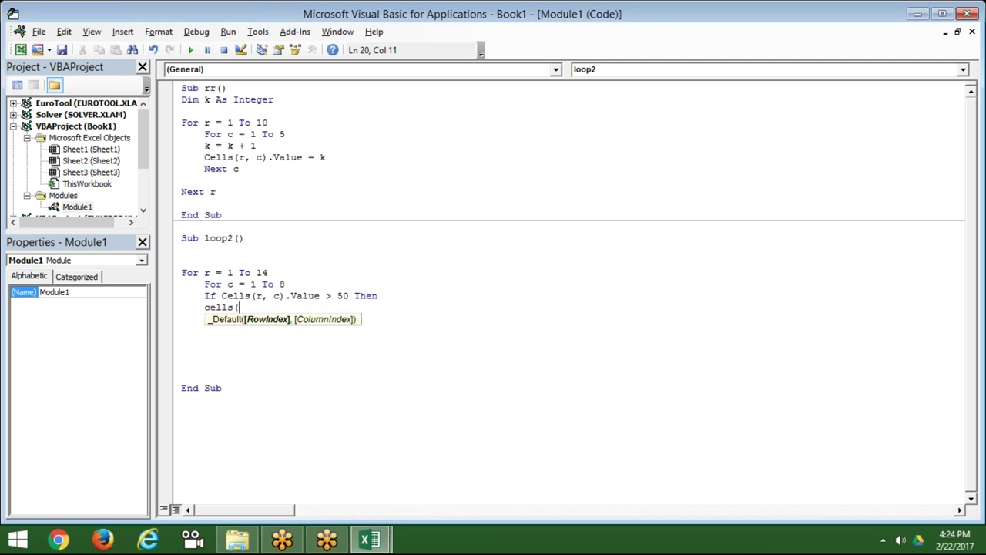
{"action": "type", "text": "r,"}
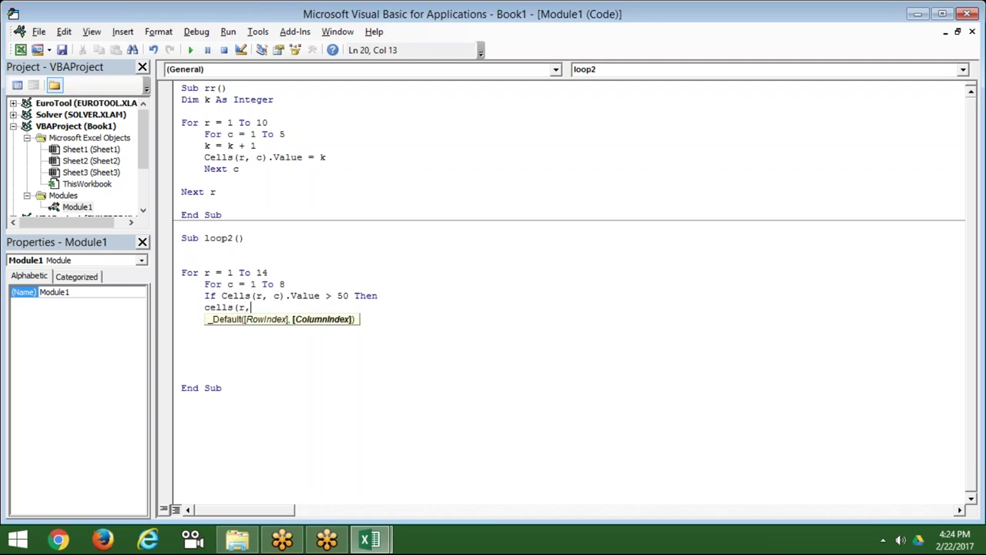
{"action": "type", "text": "c)"}
{"action": "type", "text": "."}
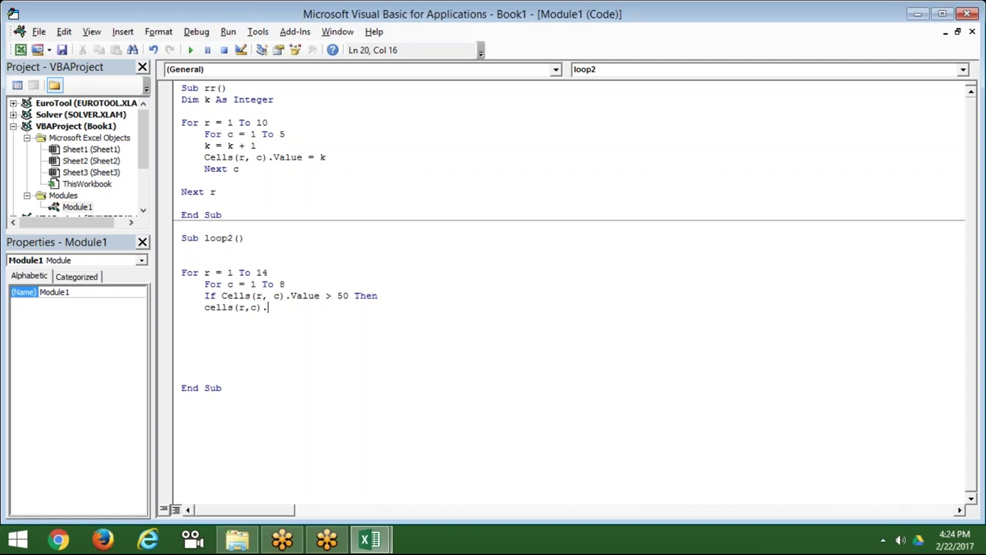
{"action": "type", "text": "inte"}
{"action": "type", "text": "i"}
{"action": "key", "text": "BackSpace"}
{"action": "type", "text": "r"}
{"action": "type", "text": "io"}
{"action": "type", "text": "r.co"}
{"action": "type", "text": "lor="}
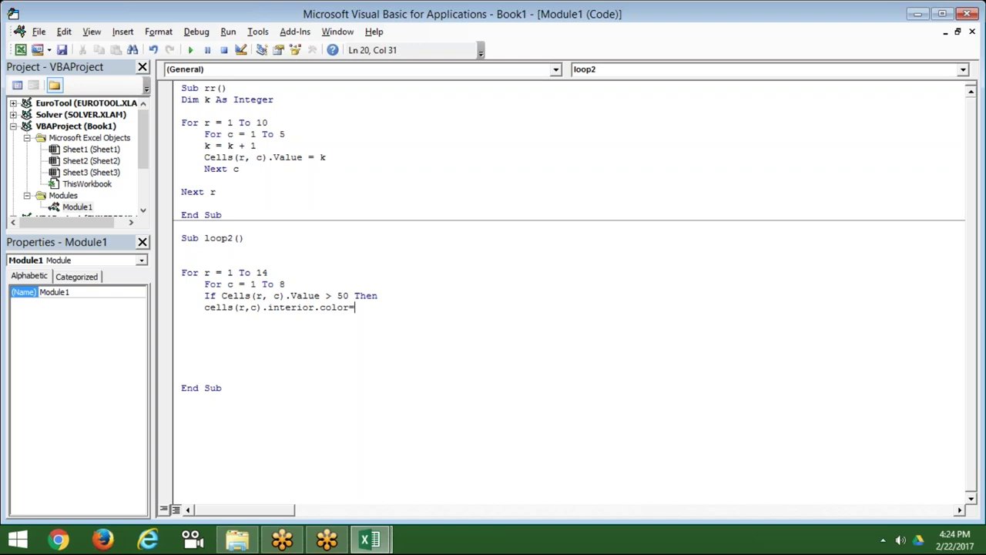
{"action": "type", "text": "vbr"}
{"action": "type", "text": "ed"}
{"action": "key", "text": "Return"}
- Close the block with End If, Next c and Next r
{"action": "type", "text": "en"}
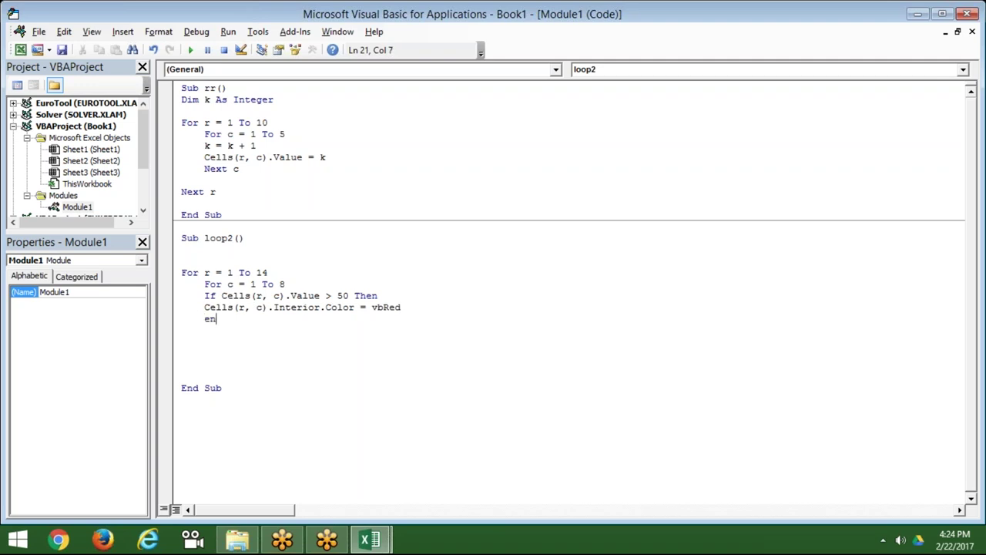
{"action": "type", "text": "d if"}
{"action": "key", "text": "Return"}
{"action": "key", "text": "Down"}
{"action": "type", "text": "nex"}
{"action": "type", "text": "t "}
{"action": "type", "text": "c"}
{"action": "key", "text": "Return"}
{"action": "key", "text": "Return"}
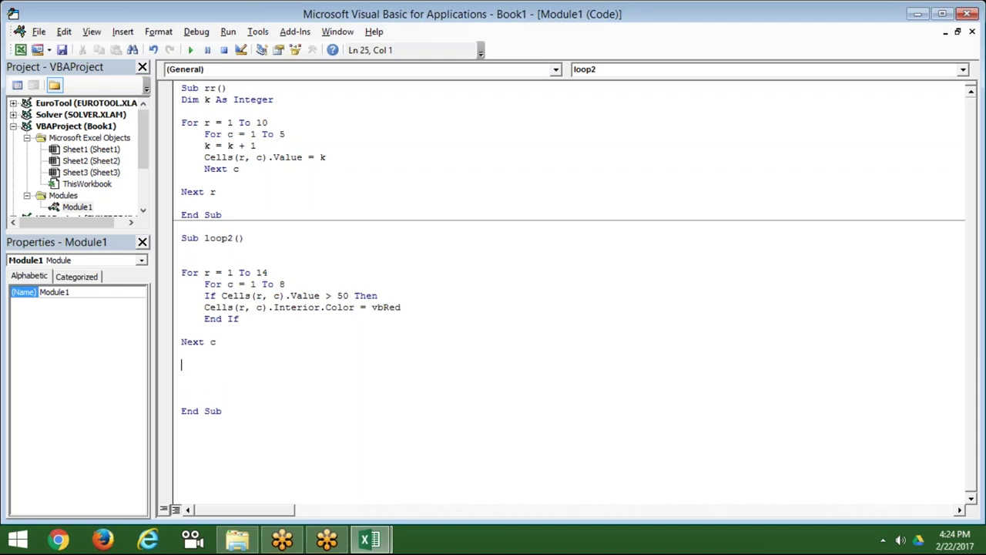
{"action": "type", "text": "nex"}
{"action": "type", "text": "t r"}
{"action": "key", "text": "Down"}
{"action": "key", "text": "Down"}
- Remove the extra blank lines between Next c, Next r and End Sub
{"action": "left_click", "coordinate": [183, 352]}
{"action": "key", "text": "Delete"}
{"action": "key", "text": "Up"}
{"action": "key", "text": "Up"}
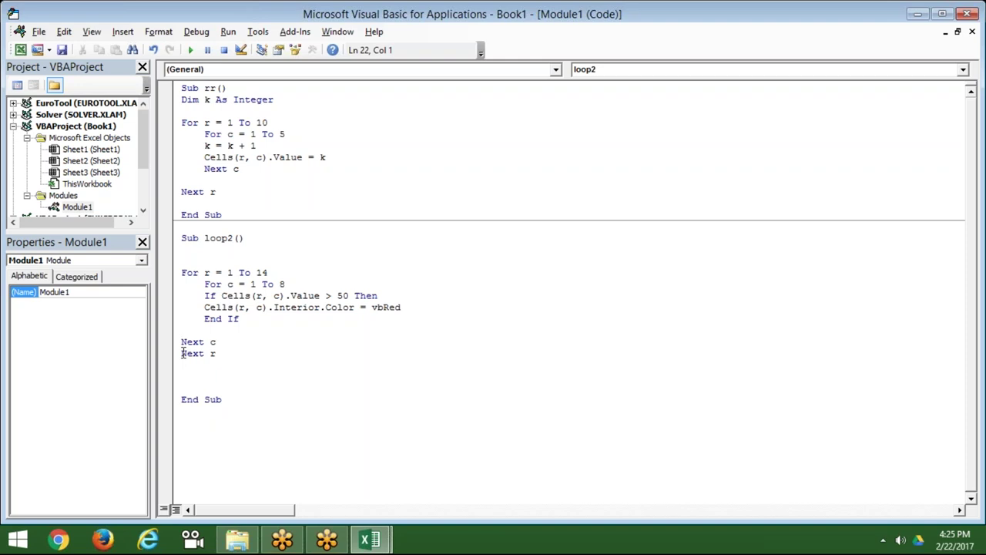
{"action": "left_click", "coordinate": [186, 398]}
{"action": "left_click", "coordinate": [221, 383]}
{"action": "key", "text": "alt+F11"}
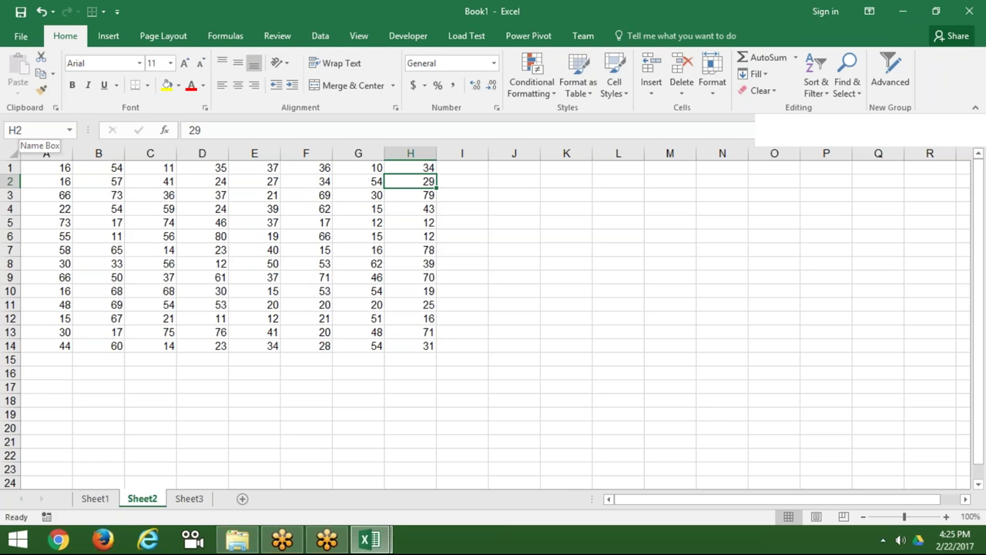
- Run loop2 from Developer > Macros so values above 50 turn red
{"action": "left_click", "coordinate": [321, 37]}
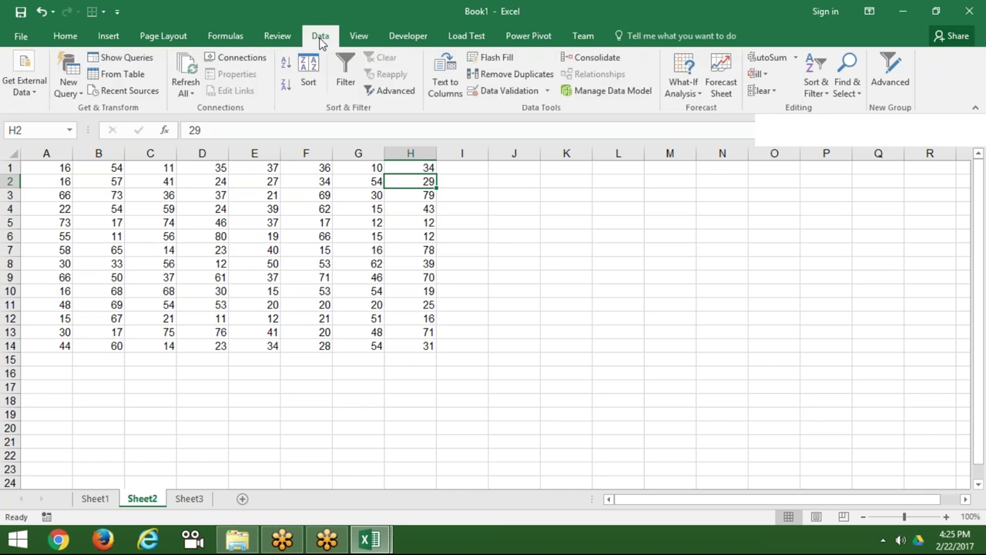
{"action": "left_click", "coordinate": [408, 37]}
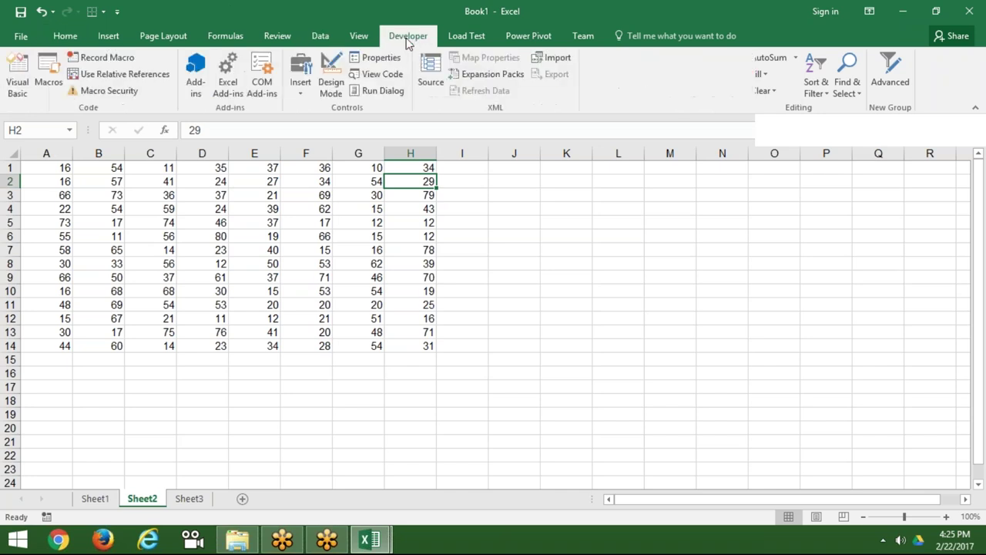
{"action": "left_click", "coordinate": [44, 93]}
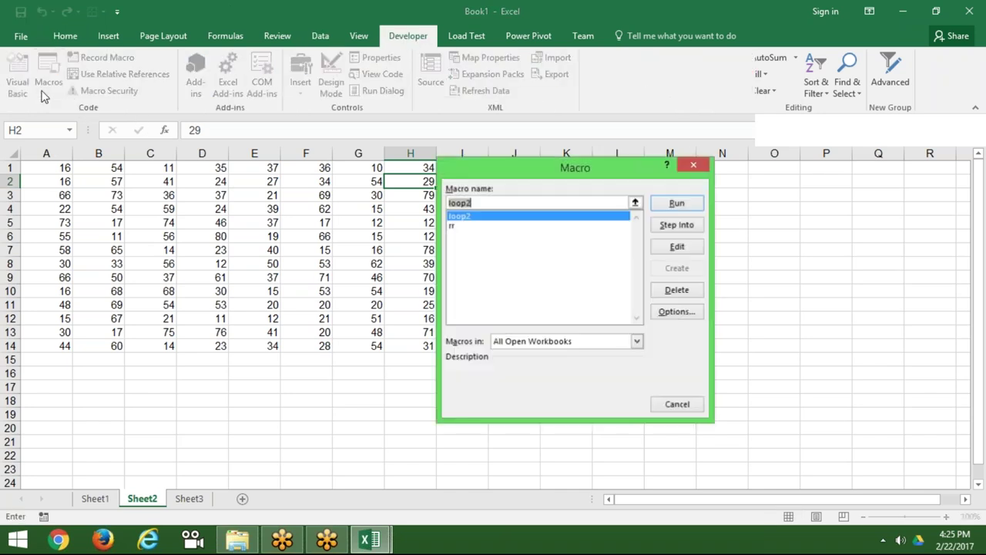
{"action": "left_click", "coordinate": [676, 204]}
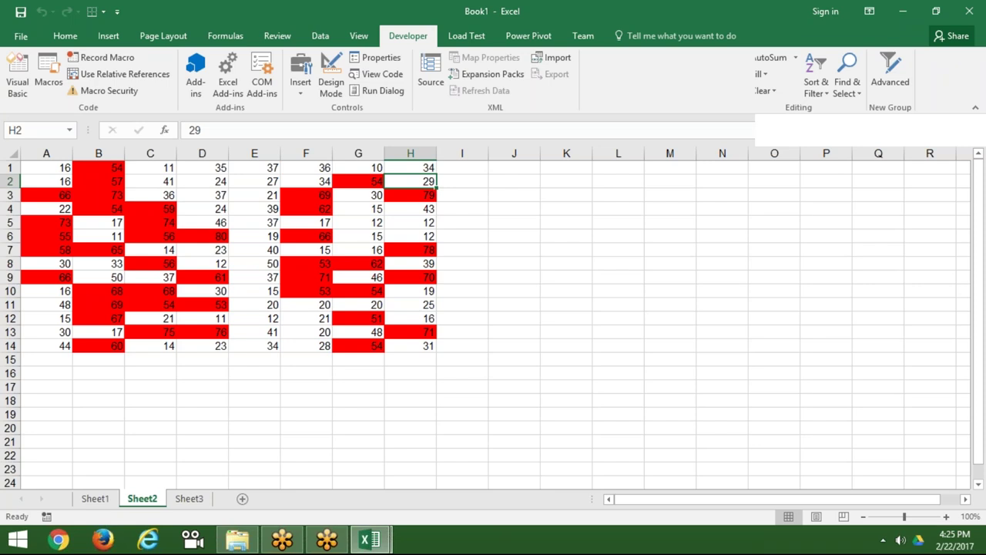
{"action": "key", "text": "alt+F11"}
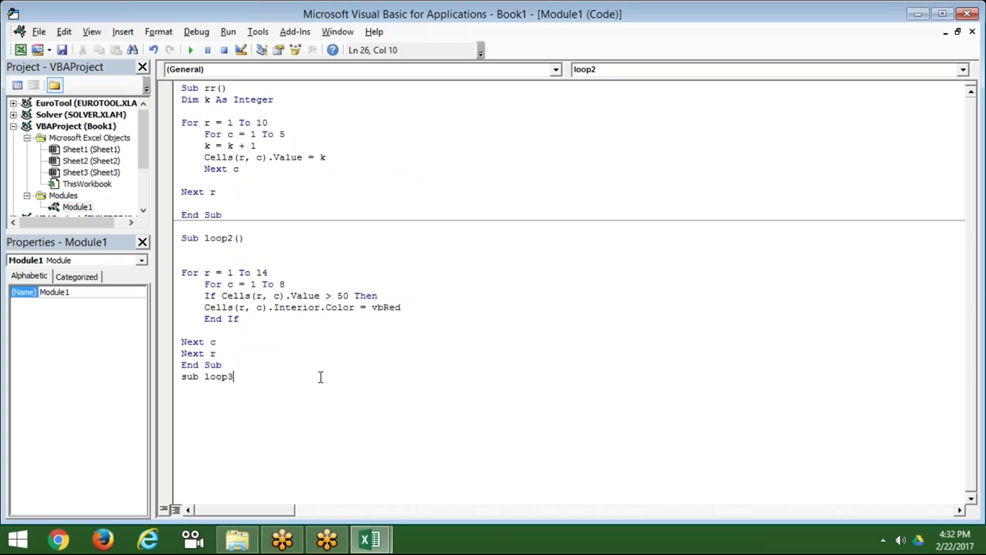
- Complete the Sub loop3() declaration and inspect the star triangle's cells on Sheet3
{"action": "type", "text": "("}
{"action": "type", "text": ")"}
{"action": "key", "text": "Return"}
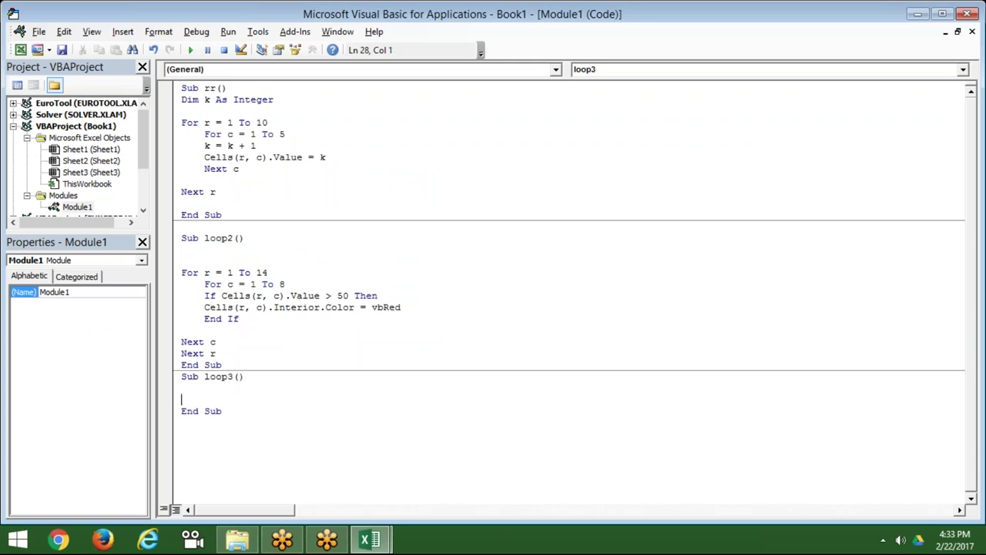
{"action": "left_click", "coordinate": [809, 301]}
{"action": "left_click", "coordinate": [24, 194]}
{"action": "left_click_drag", "start_coordinate": [25, 167], "coordinate": [53, 221]}
{"action": "left_click", "coordinate": [24, 167]}
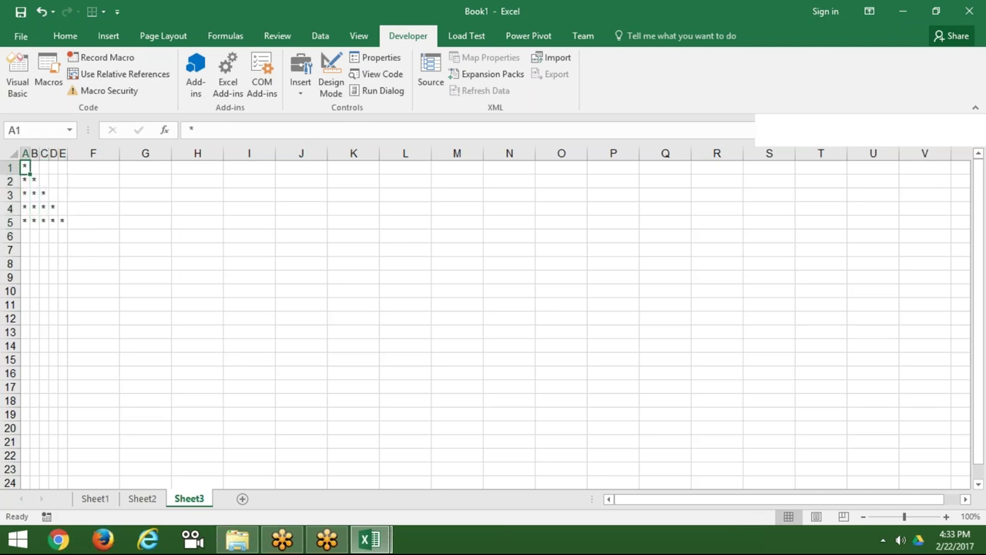
{"action": "left_click_drag", "start_coordinate": [24, 167], "coordinate": [24, 221]}
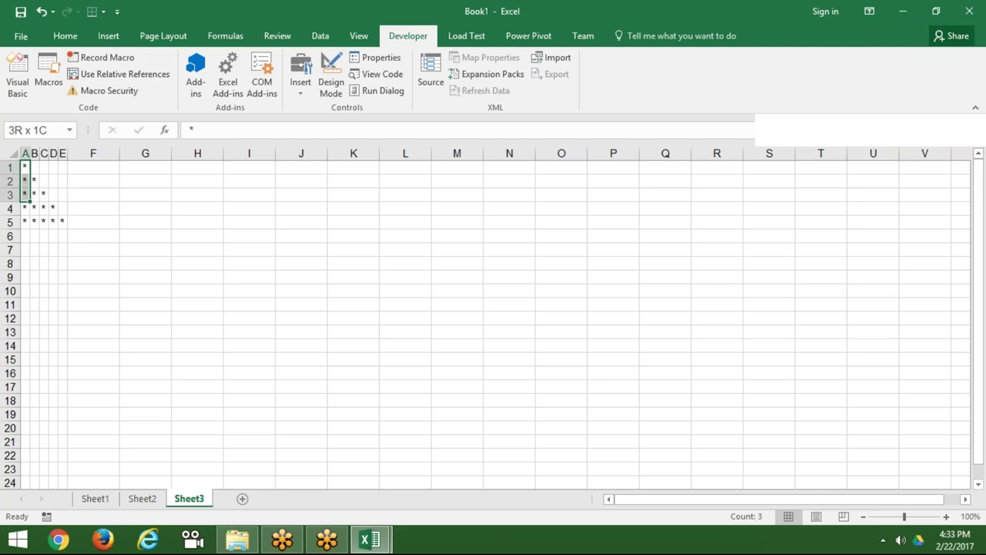
- Add For i = 1 To 5 and an indented For j = 1 To i inside loop3
{"action": "key", "text": "alt+F11"}
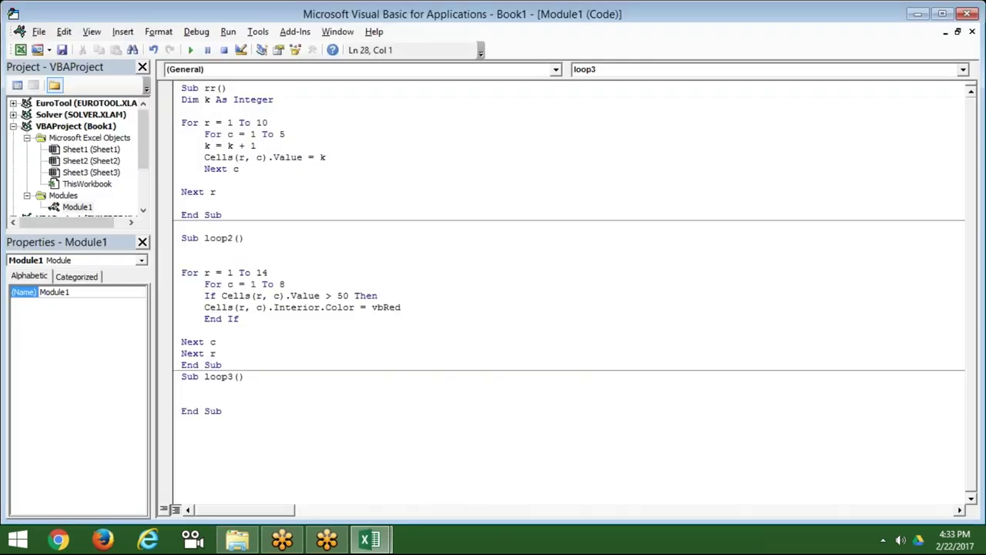
{"action": "key", "text": "Return"}
{"action": "type", "text": "fo"}
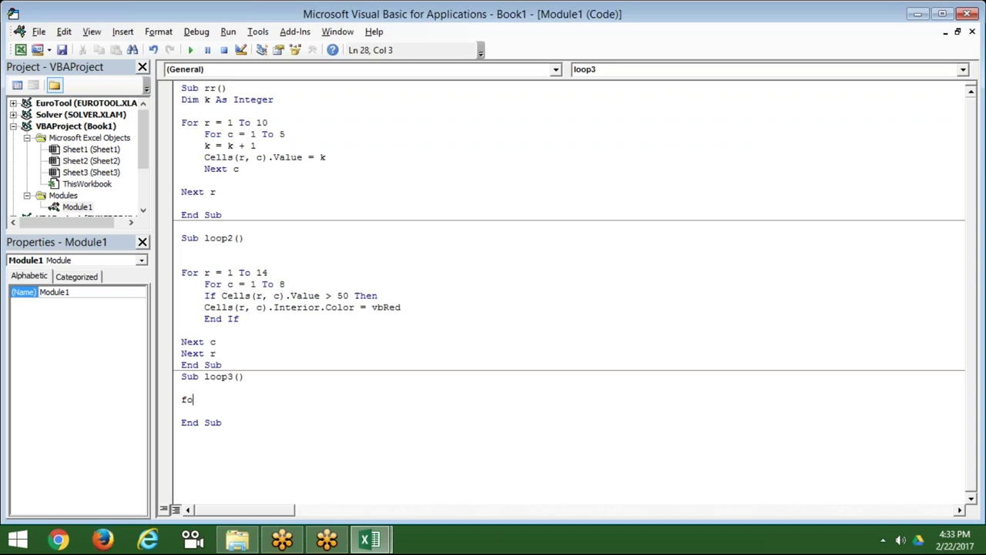
{"action": "type", "text": "r i"}
{"action": "type", "text": "=1 to"}
{"action": "type", "text": " 5"}
{"action": "key", "text": "Return"}
{"action": "key", "text": "Return"}
{"action": "key", "text": "Return"}
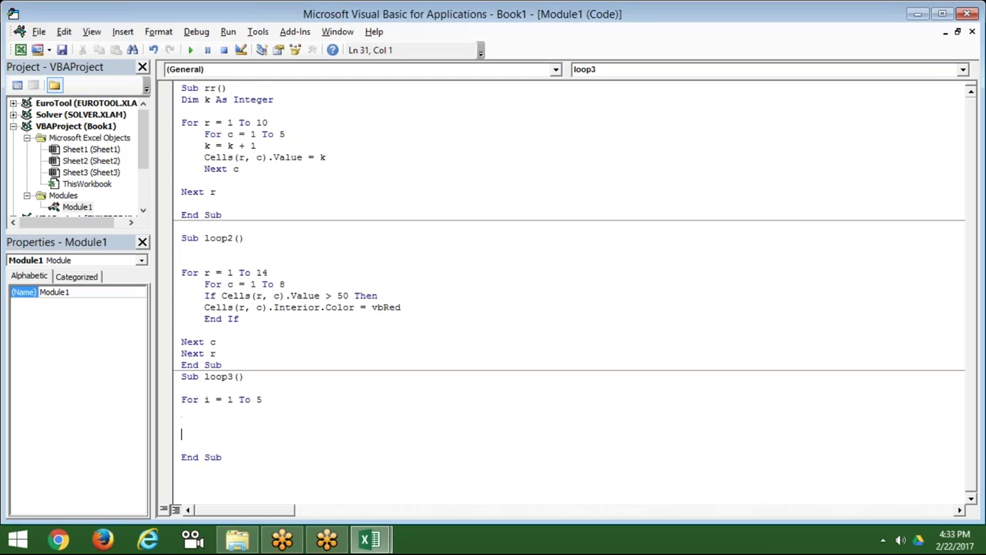
{"action": "key", "text": "Up"}
{"action": "key", "text": "Tab"}
{"action": "type", "text": "for "}
{"action": "type", "text": "j= 1 "}
{"action": "type", "text": "to "}
{"action": "type", "text": "i"}
{"action": "key", "text": "Down"}
{"action": "key", "text": "Down"}
{"action": "key", "text": "Down"}
{"action": "key", "text": "Up"}
{"action": "key", "text": "Return"}
{"action": "key", "text": "Return"}
{"action": "key", "text": "Return"}
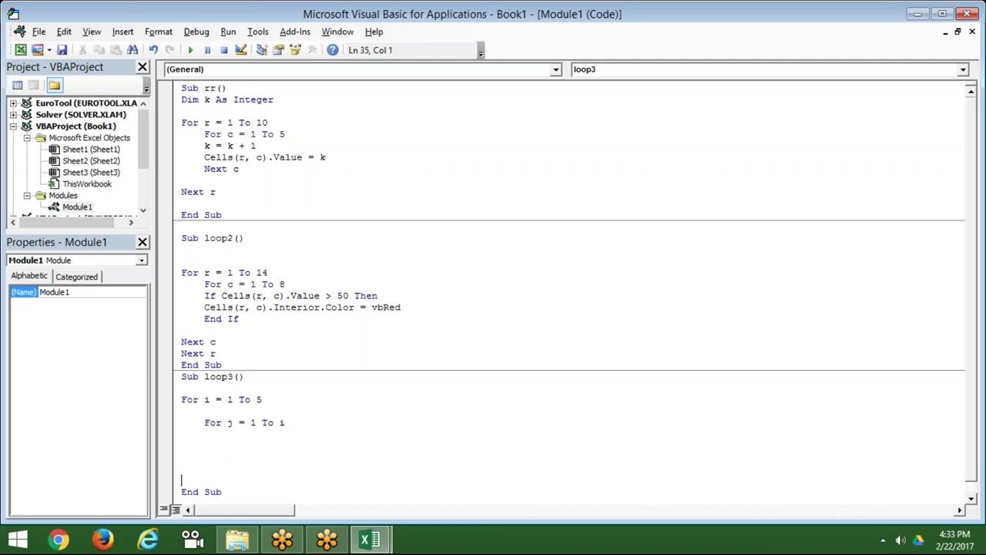
{"action": "key", "text": "Up"}
{"action": "key", "text": "alt+F11"}
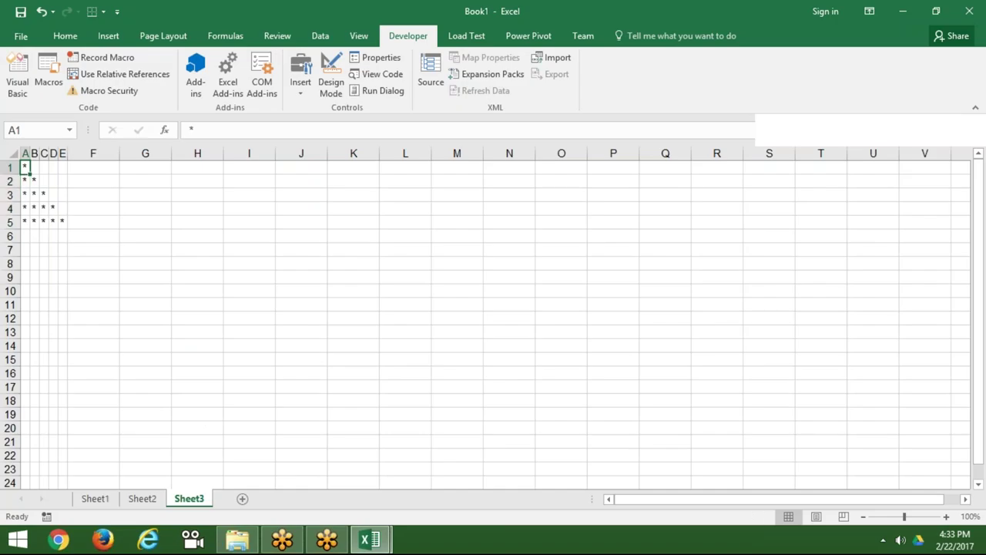
- Examine the asterisks in the triangle's first two rows on Sheet3
{"action": "mouse_move", "coordinate": [24, 167]}
{"action": "left_mouse_down"}
{"action": "mouse_move", "coordinate": [53, 167]}
{"action": "mouse_move", "coordinate": [33, 180]}
{"action": "left_mouse_up"}
{"action": "left_click", "coordinate": [24, 168]}
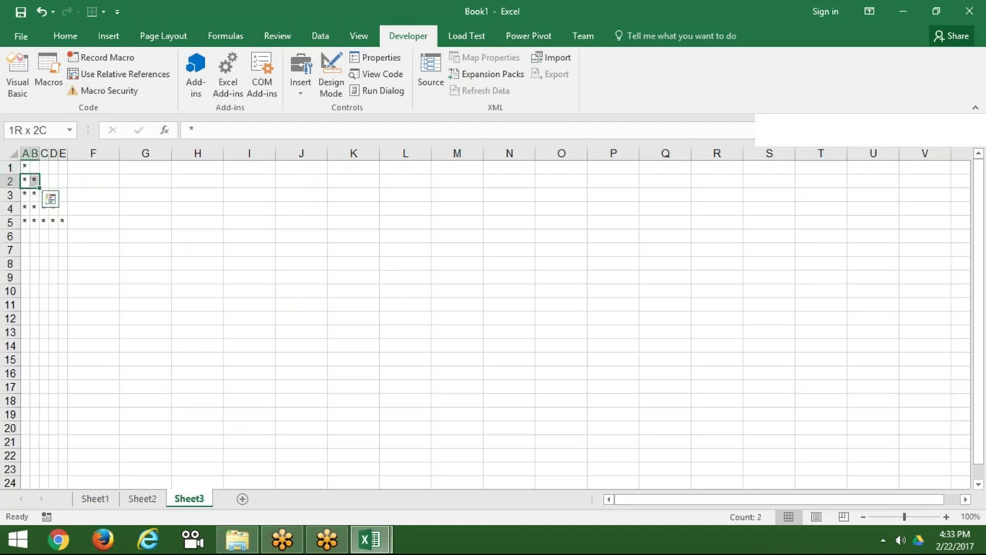
{"action": "left_click", "coordinate": [24, 180]}
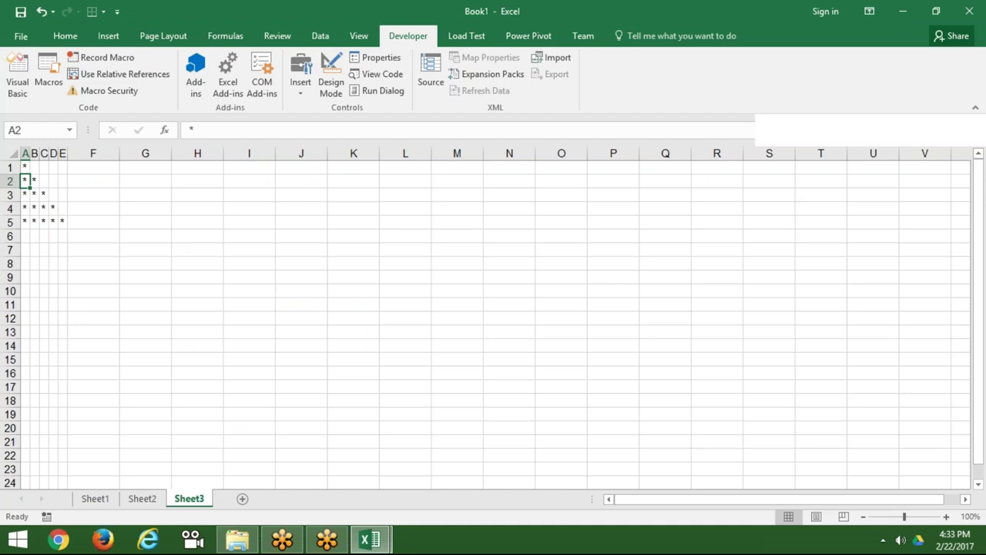
{"action": "left_click_drag", "start_coordinate": [25, 180], "coordinate": [34, 194]}
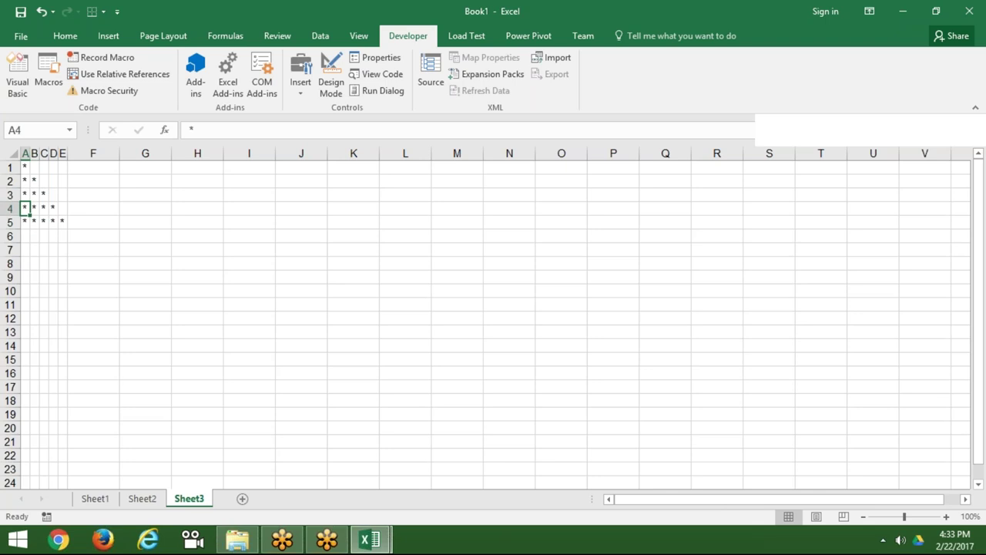
- Write Cells(i,j).Value = "*" as the inner loop's body
{"action": "key", "text": "alt+F11"}
{"action": "key", "text": "Down"}
{"action": "key", "text": "Down"}
{"action": "key", "text": "Up"}
{"action": "key", "text": "Up"}
{"action": "key", "text": "Up"}
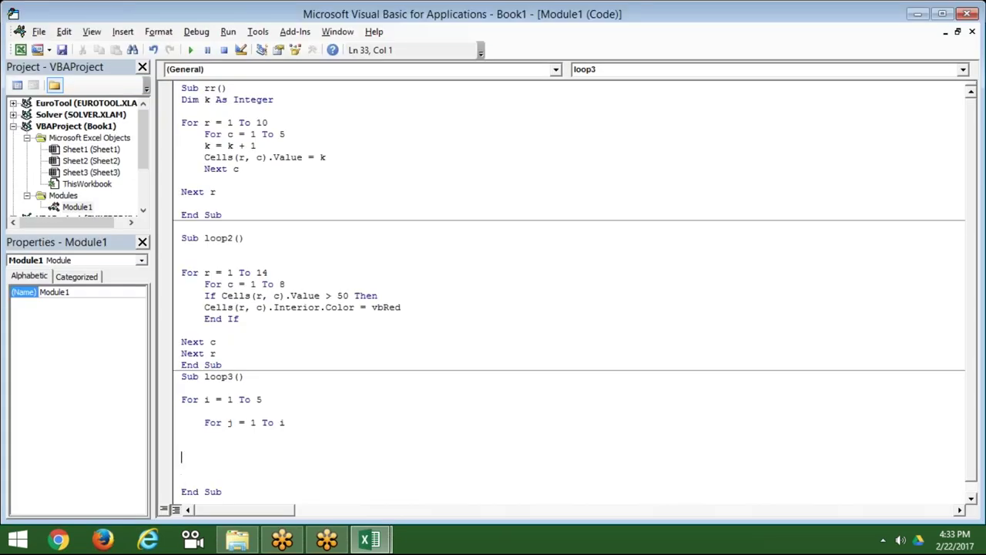
{"action": "key", "text": "Up"}
{"action": "key", "text": "Up"}
{"action": "key", "text": "Tab"}
{"action": "type", "text": "c"}
{"action": "type", "text": "ells"}
{"action": "type", "text": "("}
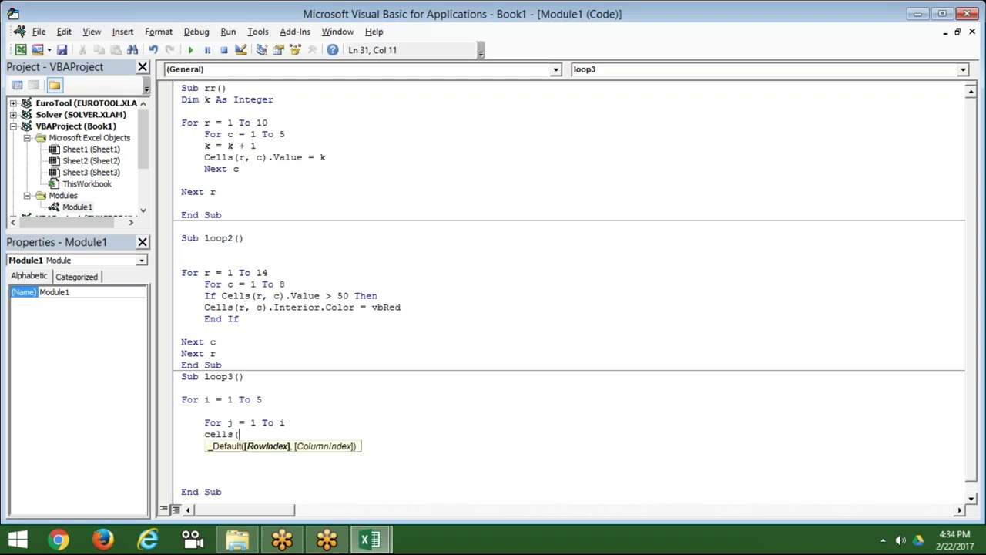
{"action": "type", "text": "i,j"}
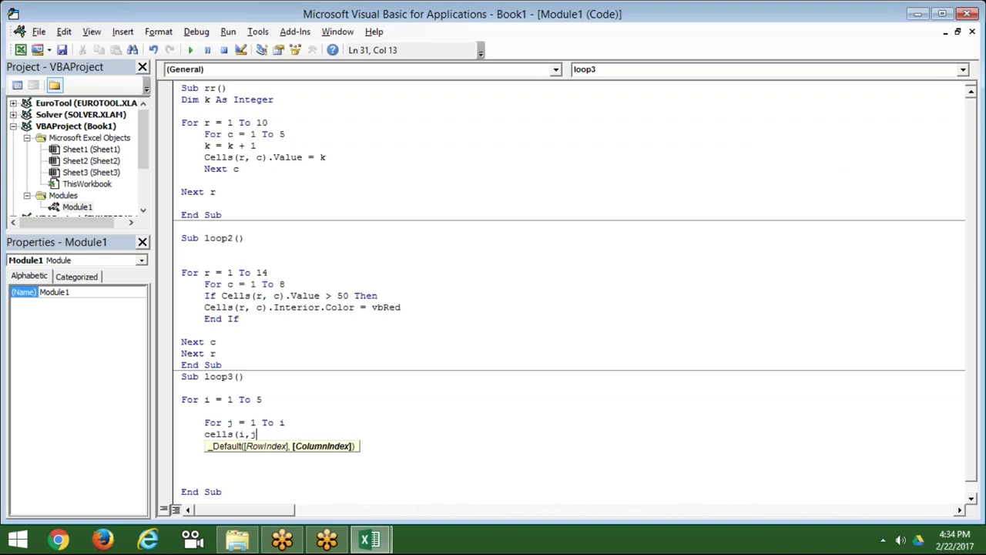
{"action": "type", "text": ")."}
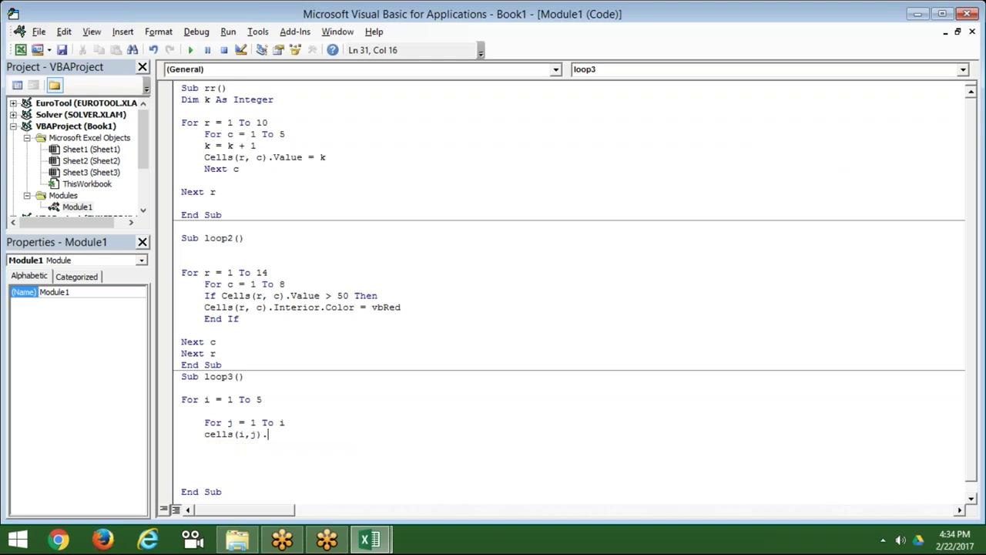
{"action": "type", "text": "value"}
{"action": "type", "text": "=\"*"}
{"action": "type", "text": "\""}
{"action": "key", "text": "Return"}
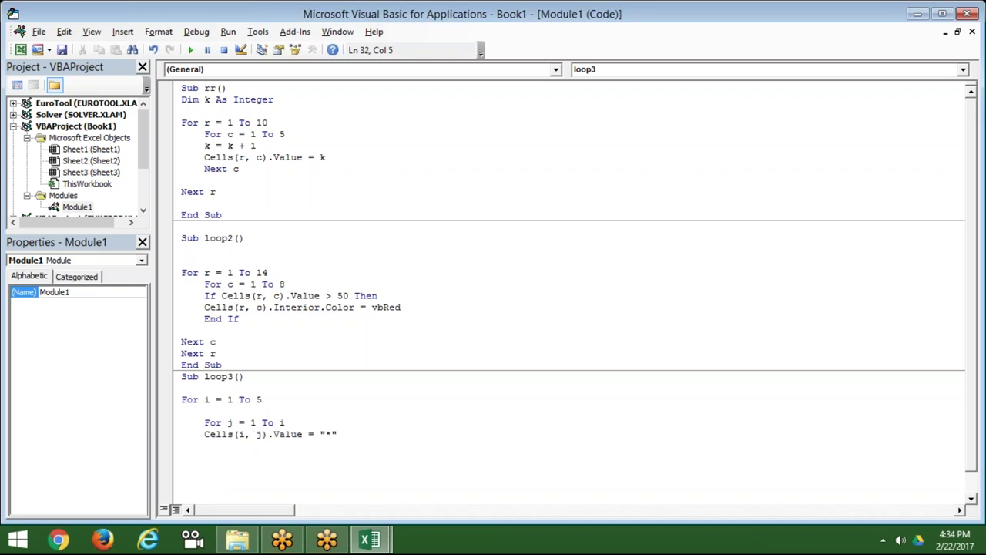
- Close the loops with Next j and Next i
{"action": "type", "text": "next "}
{"action": "type", "text": "j"}
{"action": "key", "text": "Return"}
{"action": "key", "text": "Return"}
{"action": "key", "text": "BackSpace"}
{"action": "type", "text": "next"}
{"action": "type", "text": " i"}
{"action": "key", "text": "Return"}
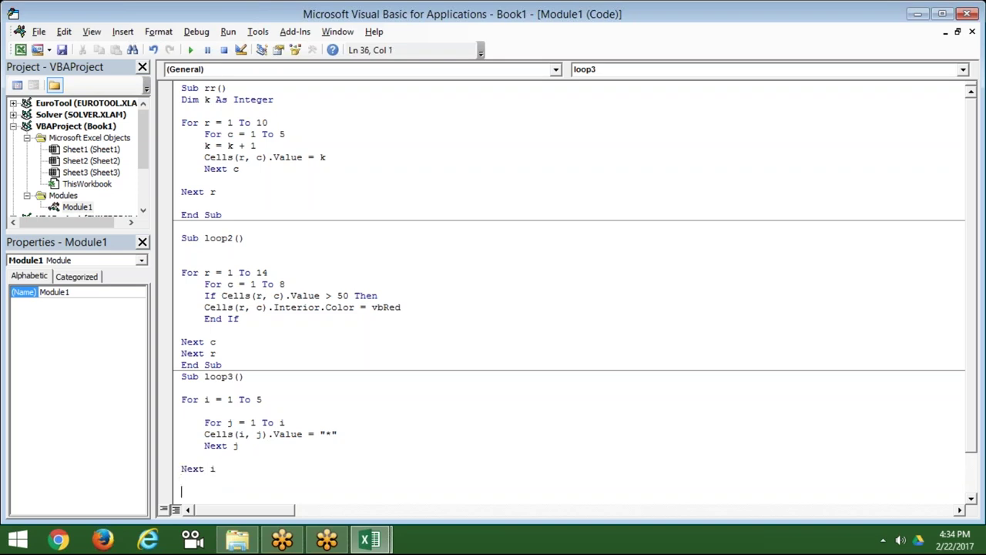
{"action": "key", "text": "Return"}
{"action": "key", "text": "Return"}
- Clear the existing asterisks from rows 1–5 of Sheet3
{"action": "key", "text": "F5"}
{"action": "key", "text": "alt+F11"}
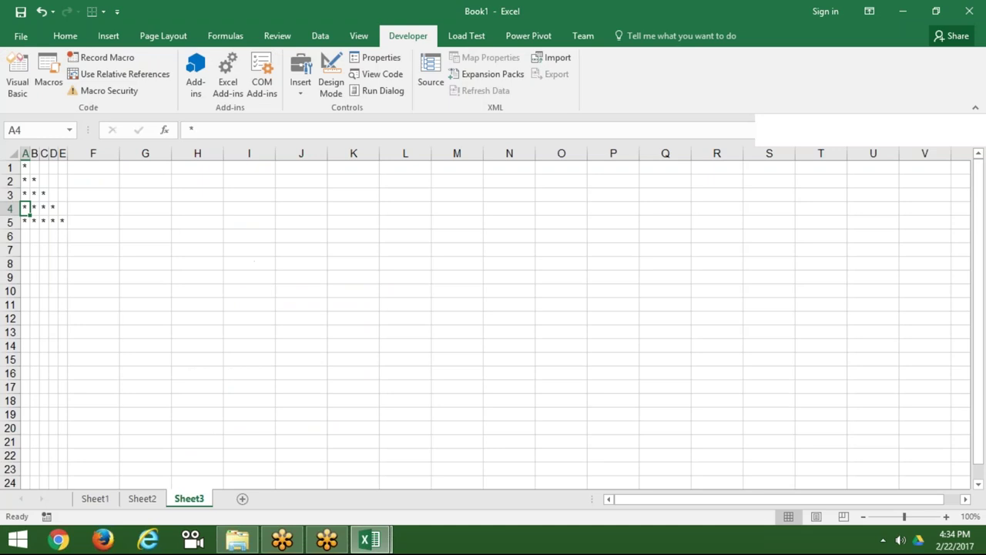
{"action": "left_click", "coordinate": [25, 194]}
{"action": "left_click", "coordinate": [25, 167]}
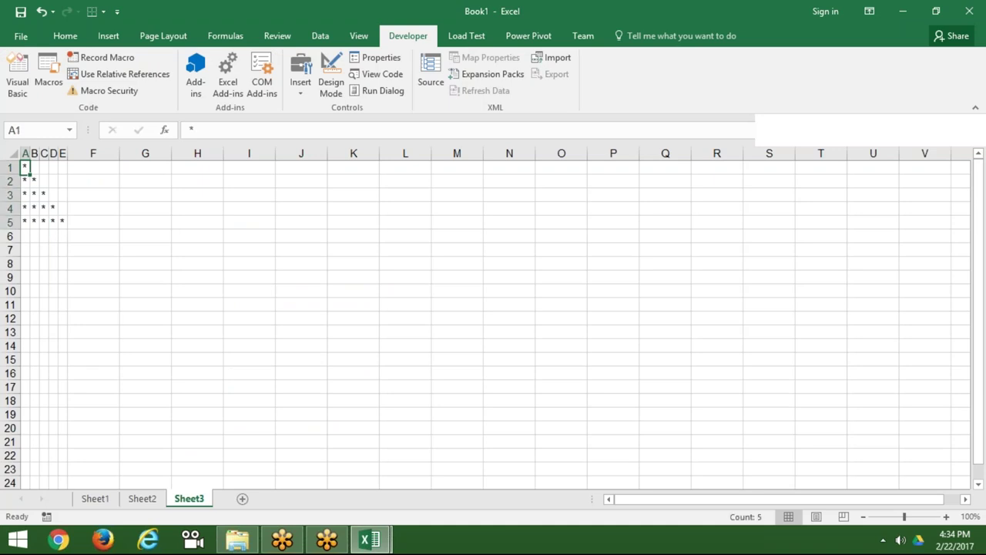
{"action": "left_click_drag", "start_coordinate": [11, 167], "coordinate": [10, 222]}
{"action": "key", "text": "Delete"}
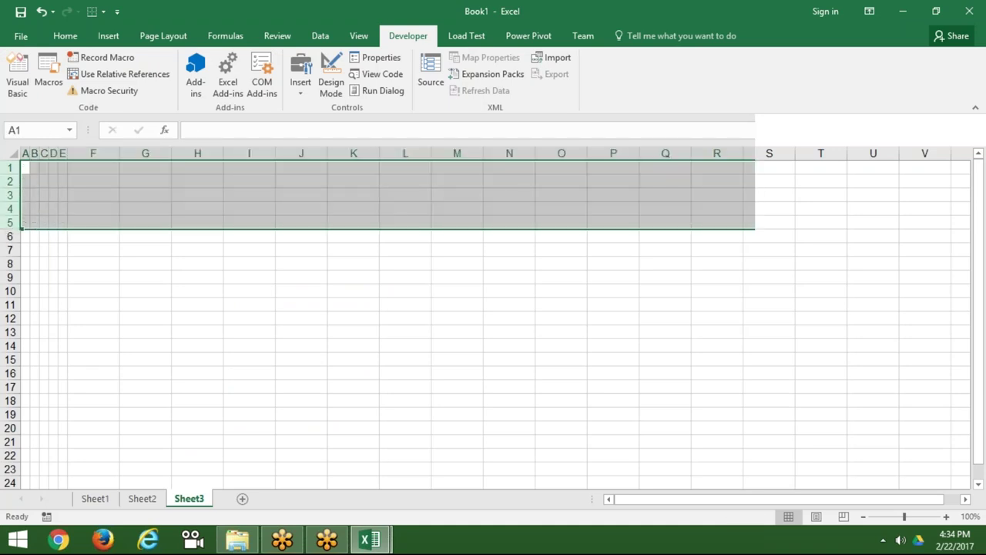
{"action": "left_click", "coordinate": [25, 167]}
{"action": "key", "text": "alt+F11"}
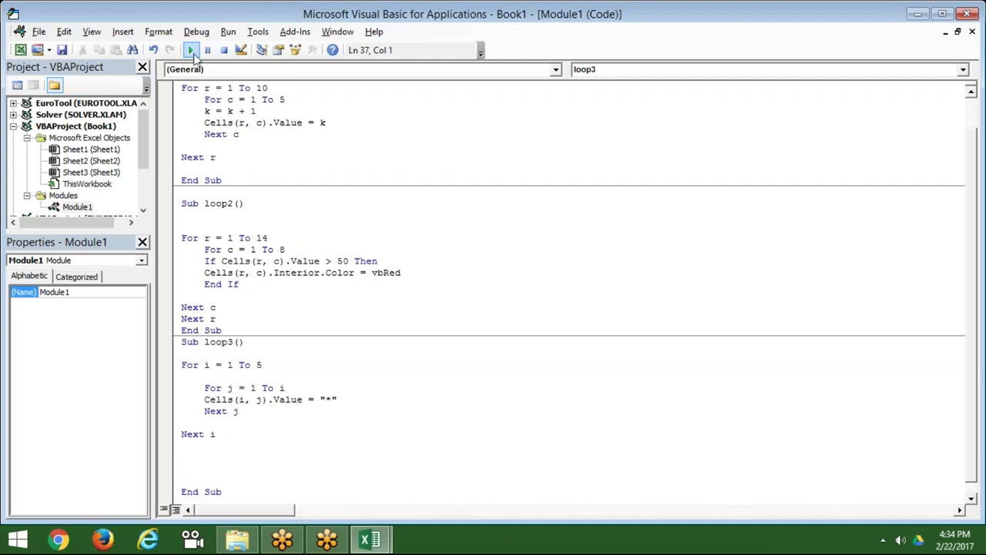
- Run loop3 to draw the triangle in A1:E5, then delete it
{"action": "left_click", "coordinate": [191, 50]}
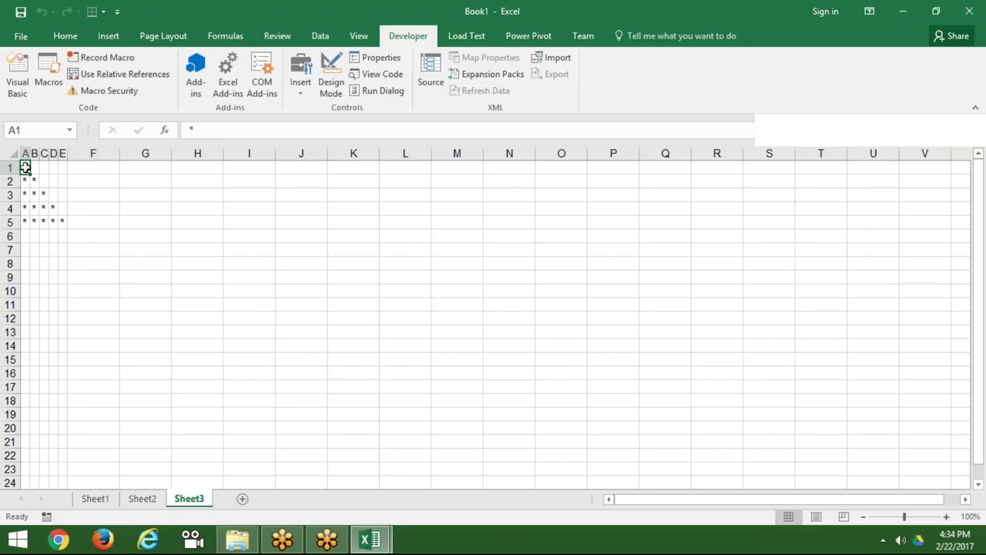
{"action": "left_click_drag", "start_coordinate": [26, 167], "coordinate": [64, 221]}
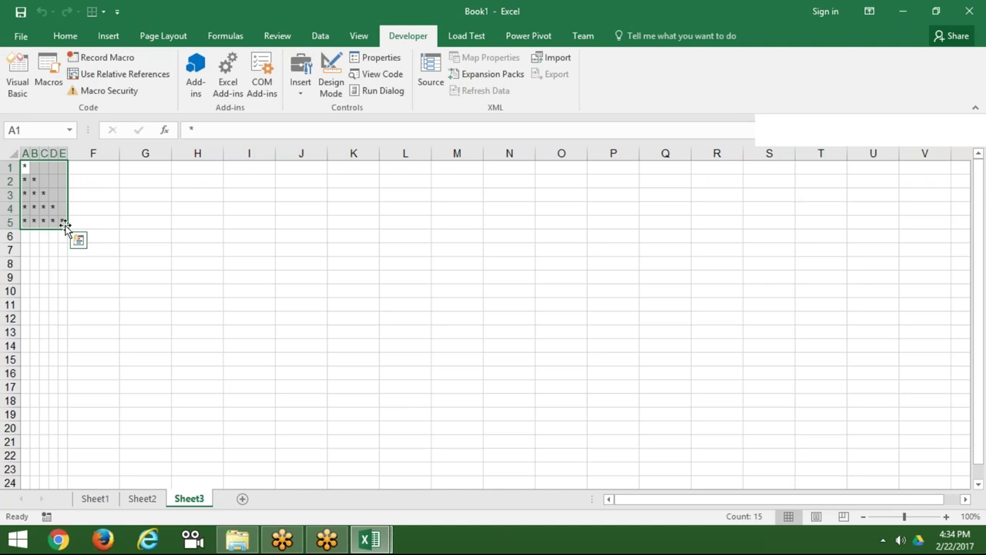
{"action": "left_click", "coordinate": [61, 250]}
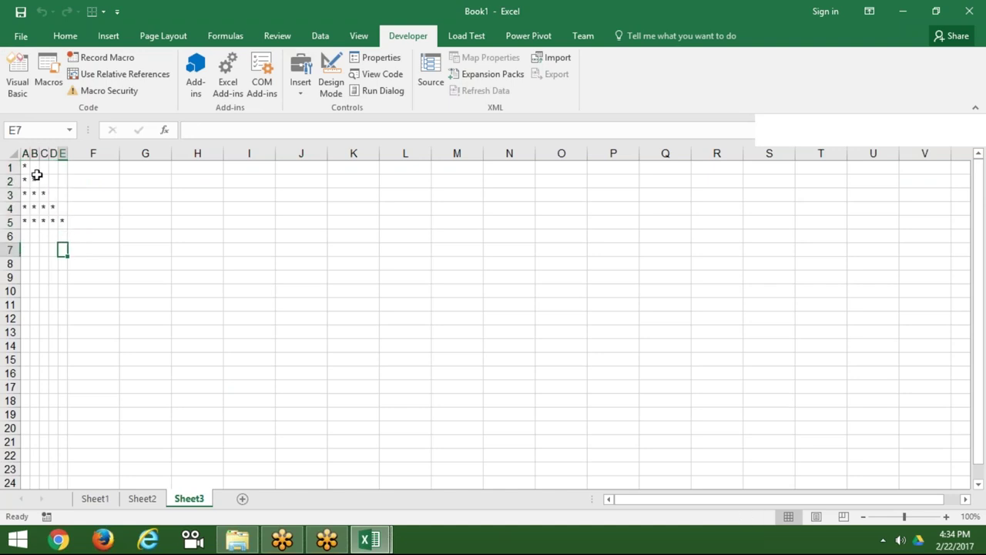
{"action": "left_click", "coordinate": [82, 166]}
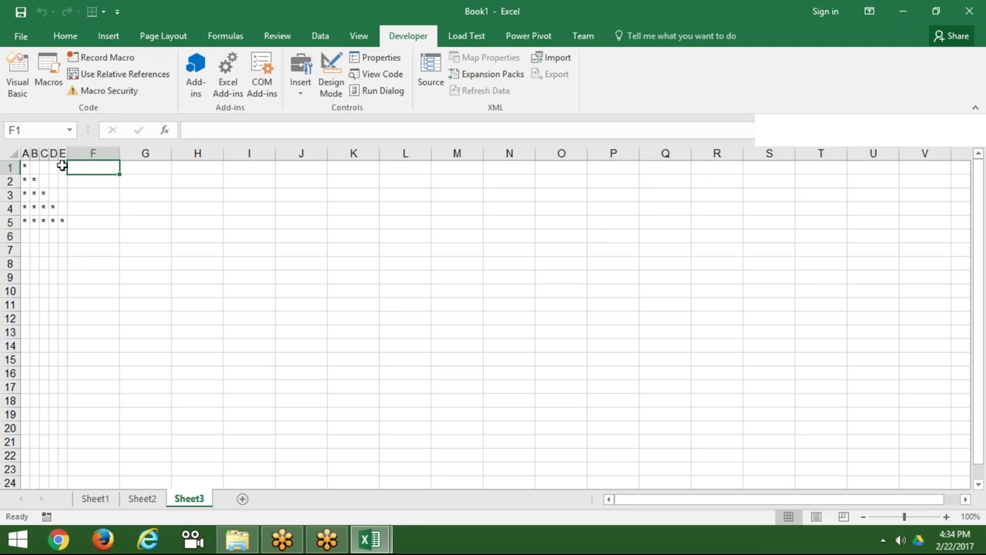
{"action": "left_click_drag", "start_coordinate": [25, 166], "coordinate": [66, 222]}
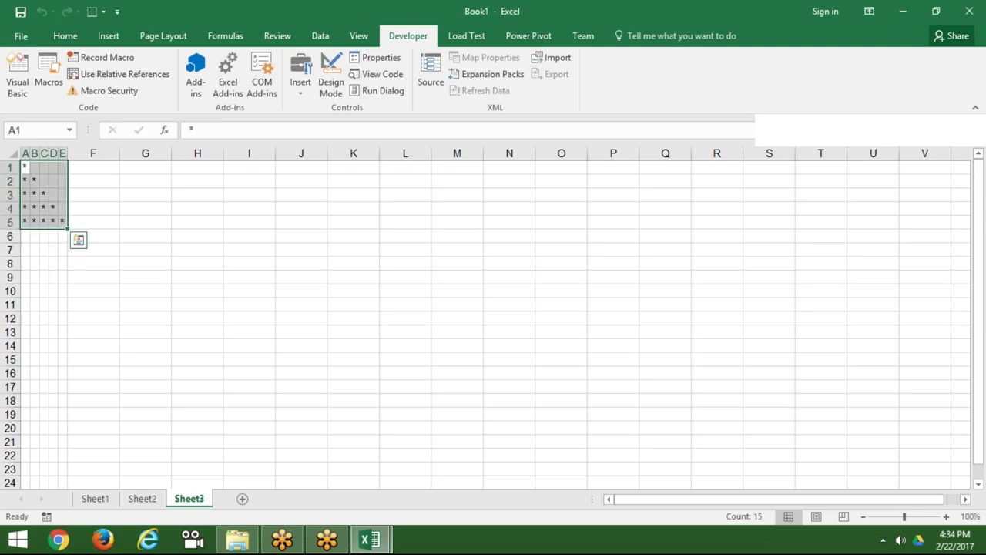
{"action": "key", "text": "Delete"}
{"action": "key", "text": "alt+F11"}
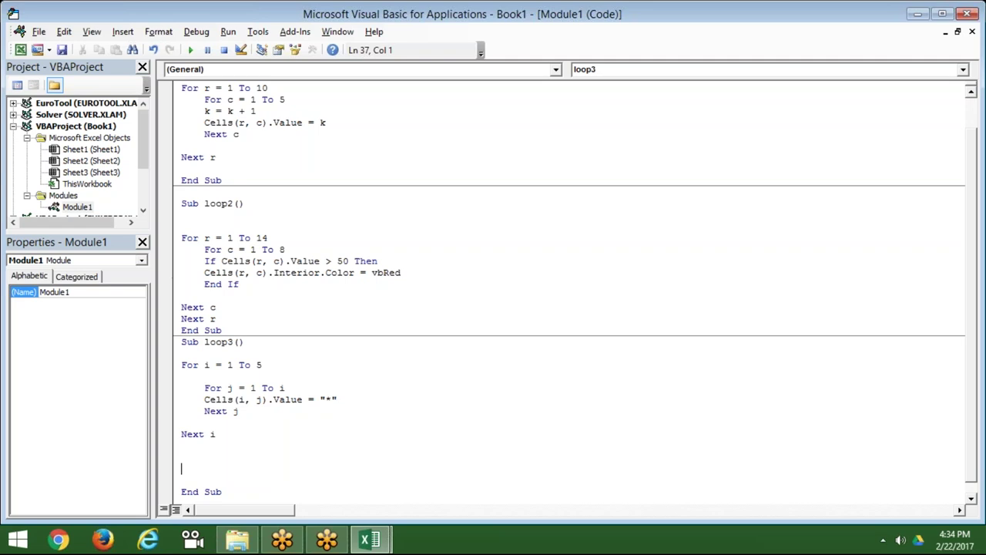
- Change loop3's Cells(i, j) to Cells(i, 5 + j)
{"action": "left_click", "coordinate": [256, 399]}
{"action": "type", "text": "+"}
{"action": "key", "text": "BackSpace"}
{"action": "type", "text": "5+"}
{"action": "left_click", "coordinate": [263, 434]}
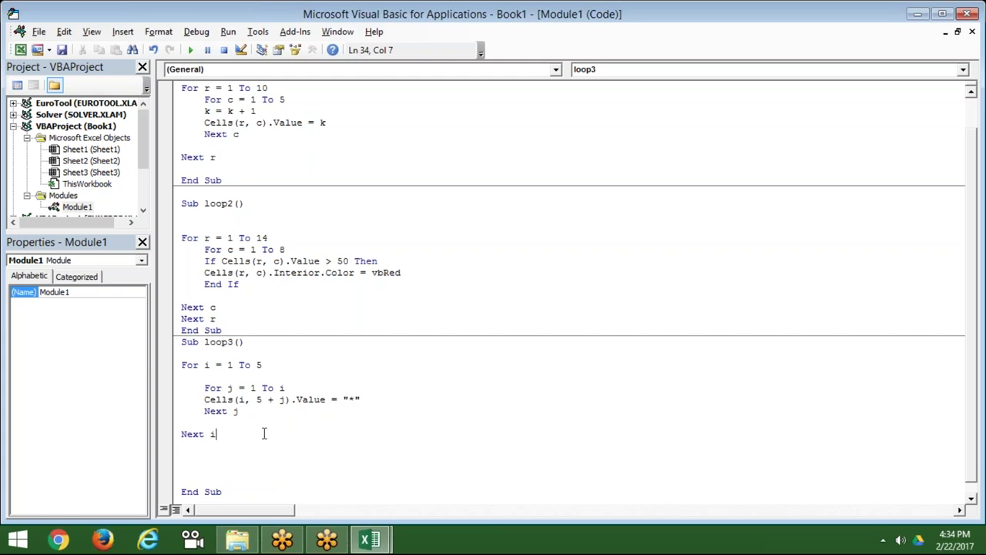
- Run loop3 and autofit all columns so the triangle in F1:J5 fits snugly
{"action": "left_click", "coordinate": [232, 387]}
{"action": "left_click", "coordinate": [192, 50]}
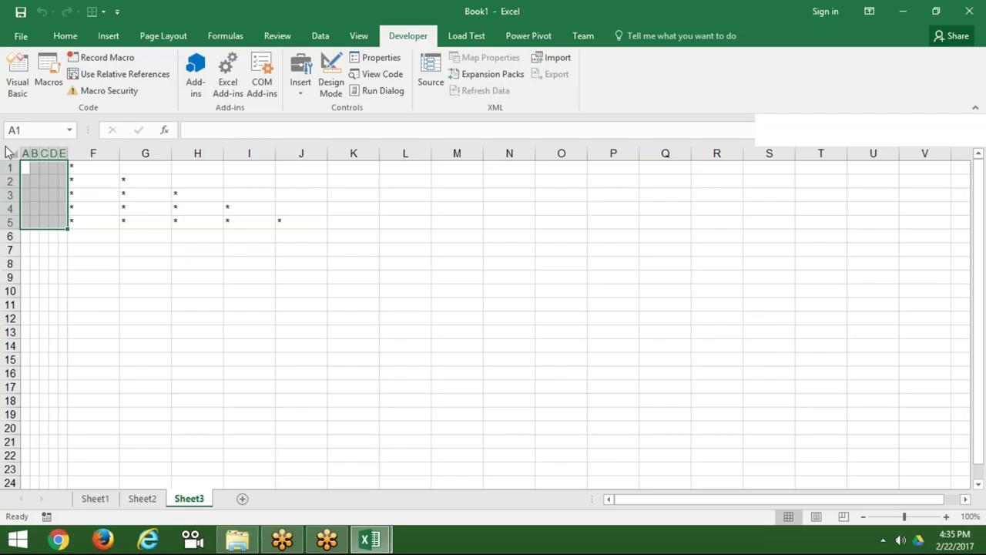
{"action": "left_click", "coordinate": [7, 152]}
{"action": "double_click", "coordinate": [67, 153]}
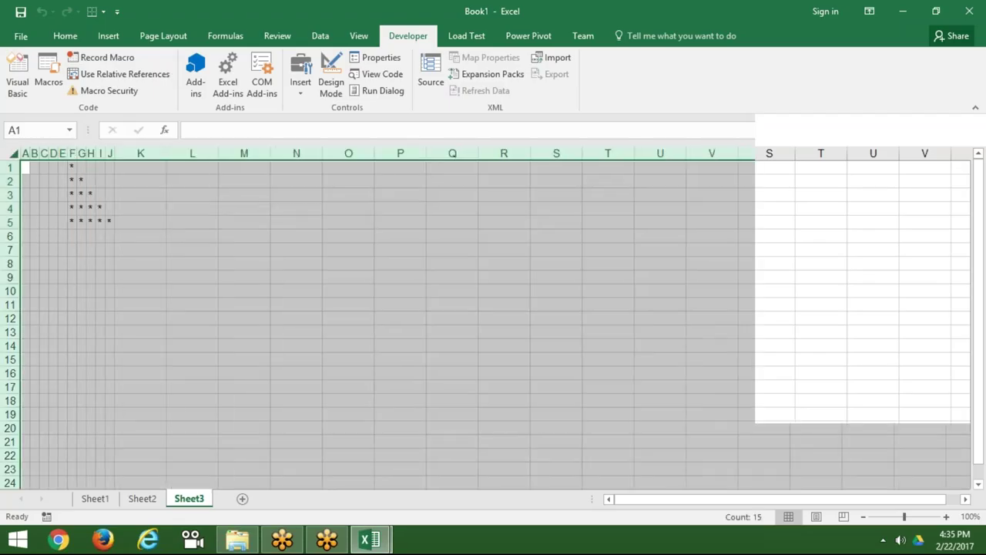
{"action": "left_click", "coordinate": [80, 221]}
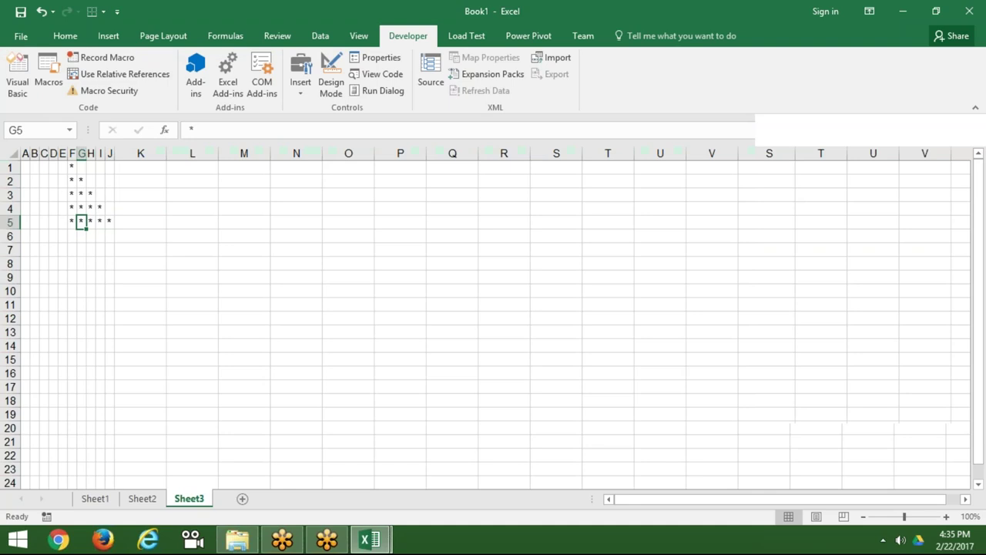
- Review the 5 + j offset in the code and check the asterisks in F1 and row 2
{"action": "key", "text": "alt+F11"}
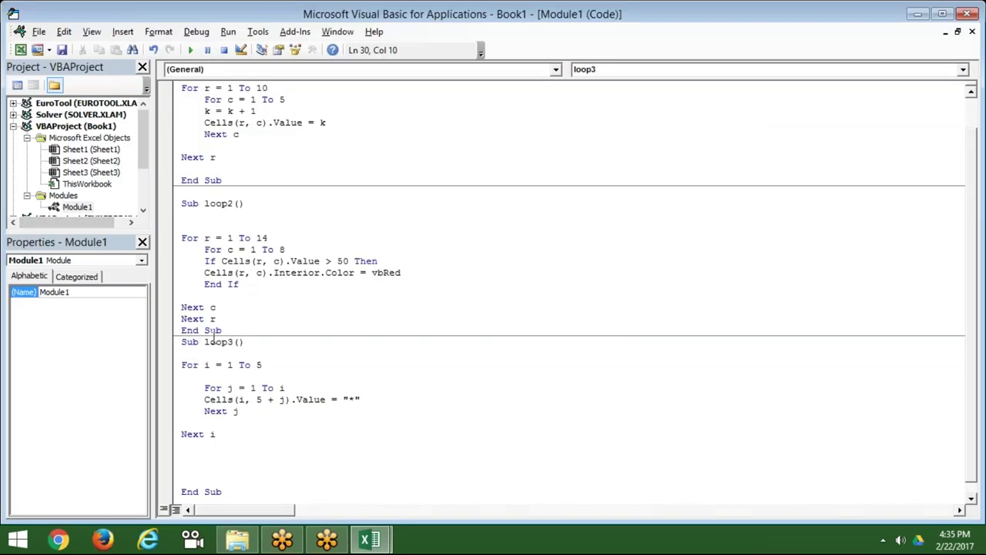
{"action": "left_click_drag", "start_coordinate": [285, 400], "coordinate": [257, 399]}
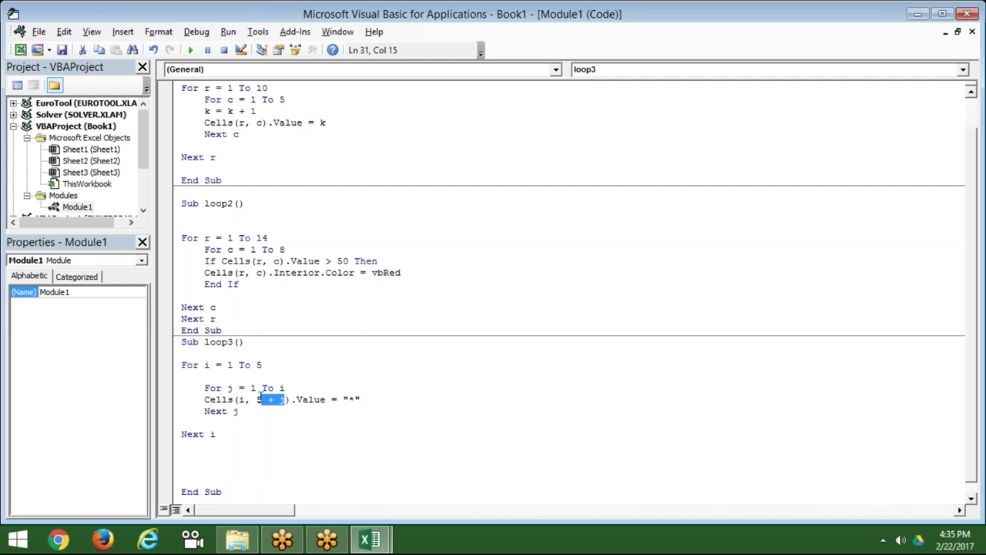
{"action": "key", "text": "alt+Tab"}
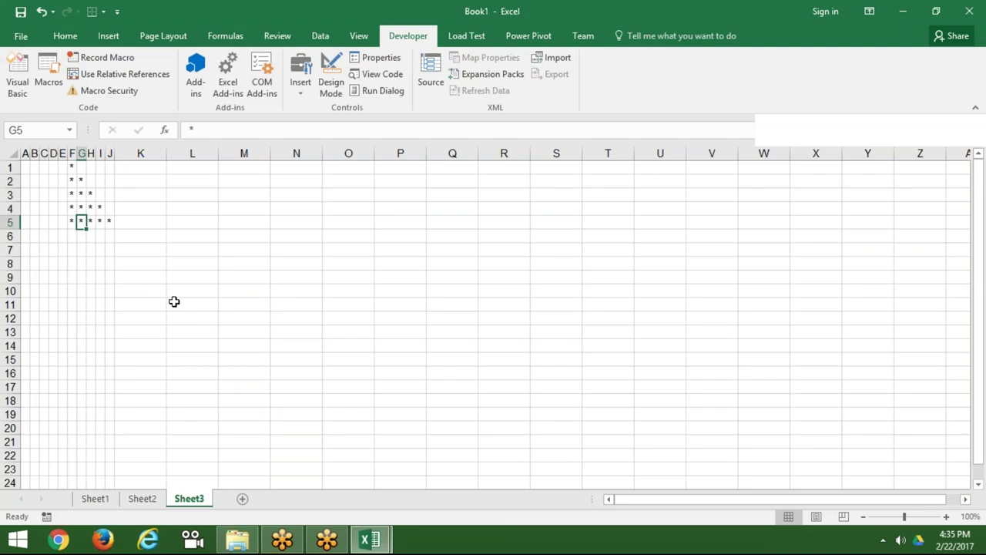
{"action": "left_click", "coordinate": [71, 166]}
{"action": "left_click", "coordinate": [71, 180]}
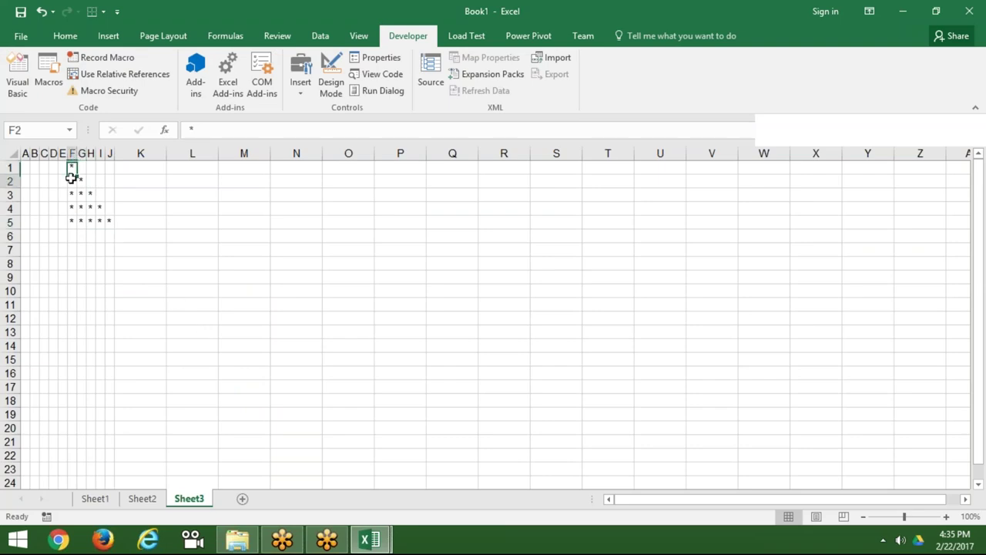
{"action": "key", "text": "Right"}
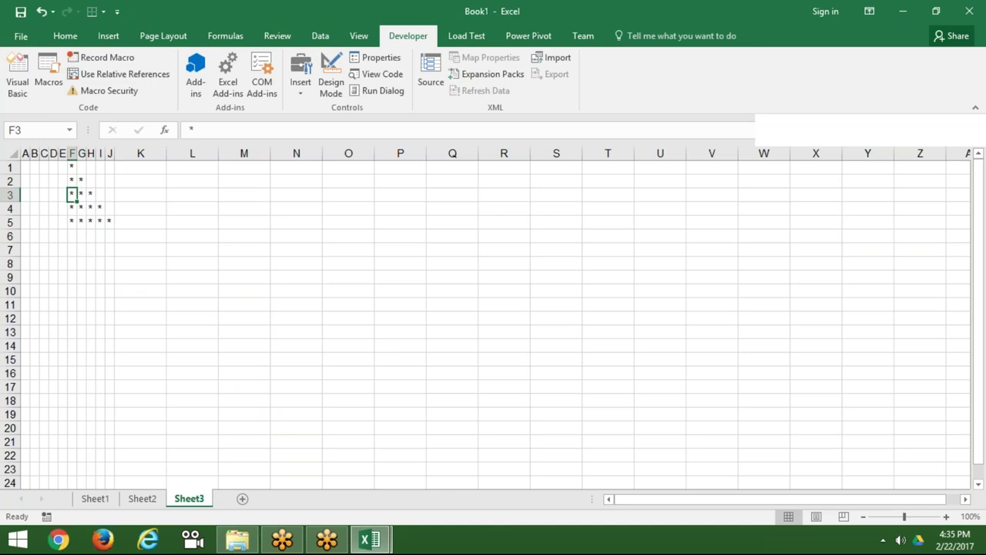
- Inspect cell H3 and the empty columns A–E left of the triangle
{"action": "key", "text": "F2"}
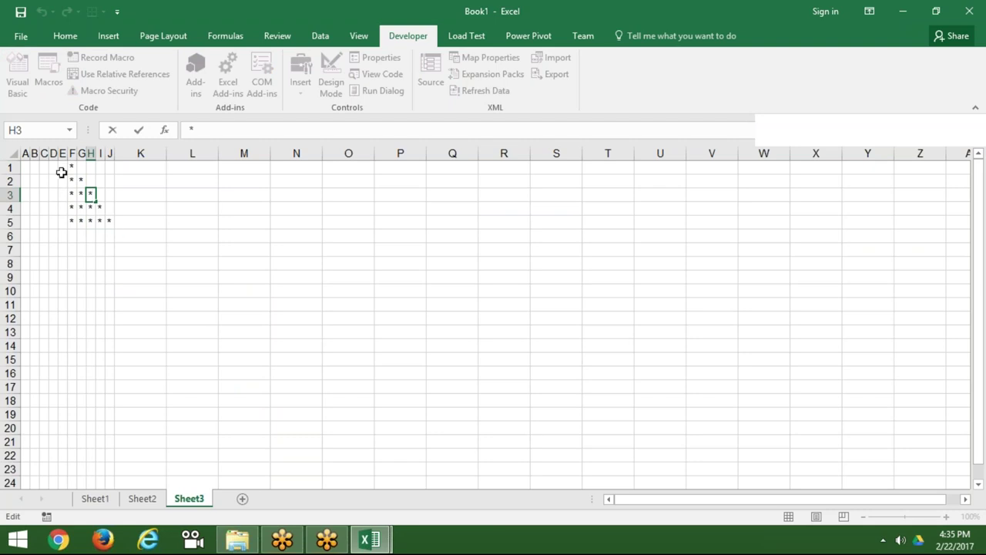
{"action": "left_click", "coordinate": [62, 171]}
{"action": "left_click_drag", "start_coordinate": [62, 171], "coordinate": [20, 220]}
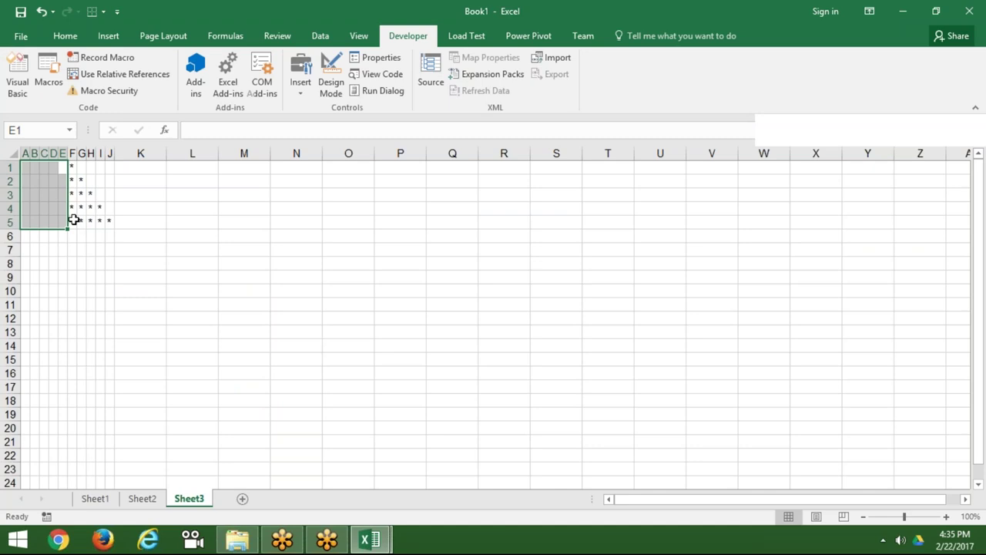
{"action": "left_click", "coordinate": [81, 221]}
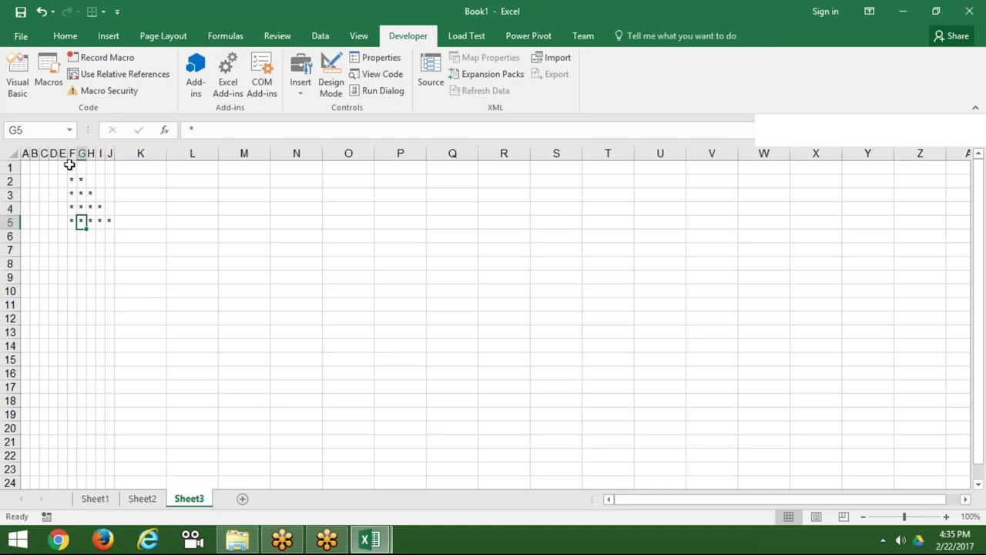
{"action": "left_click_drag", "start_coordinate": [64, 166], "coordinate": [24, 208]}
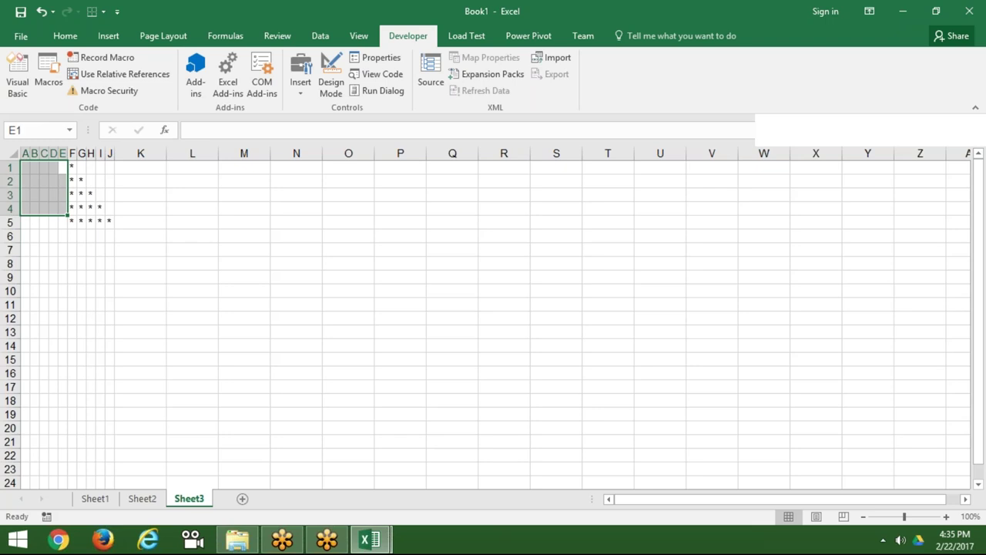
{"action": "key", "text": "alt+Tab"}
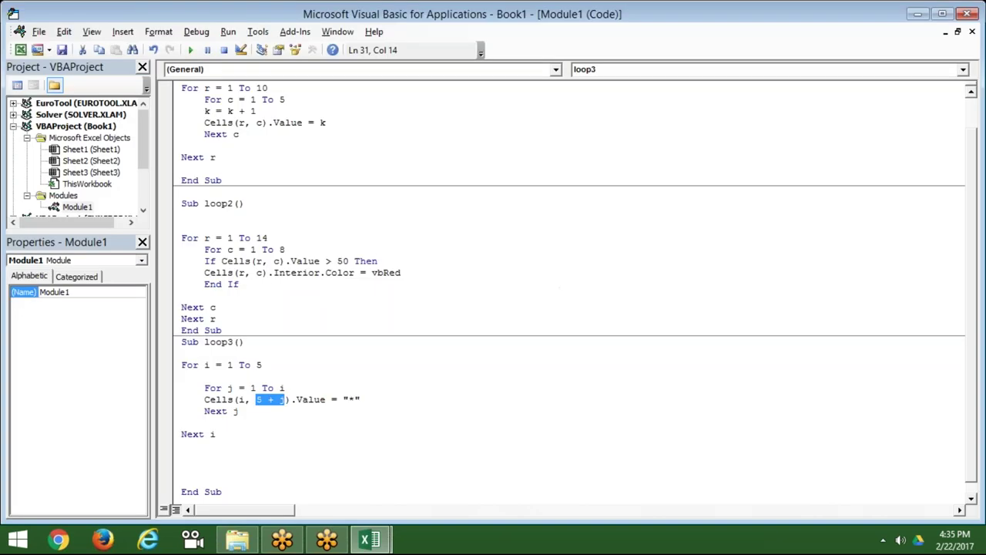
- Duplicate the Cells line inside loop3's j loop
{"action": "key", "text": "Down"}
{"action": "key", "text": "Left"}
{"action": "key", "text": "Left"}
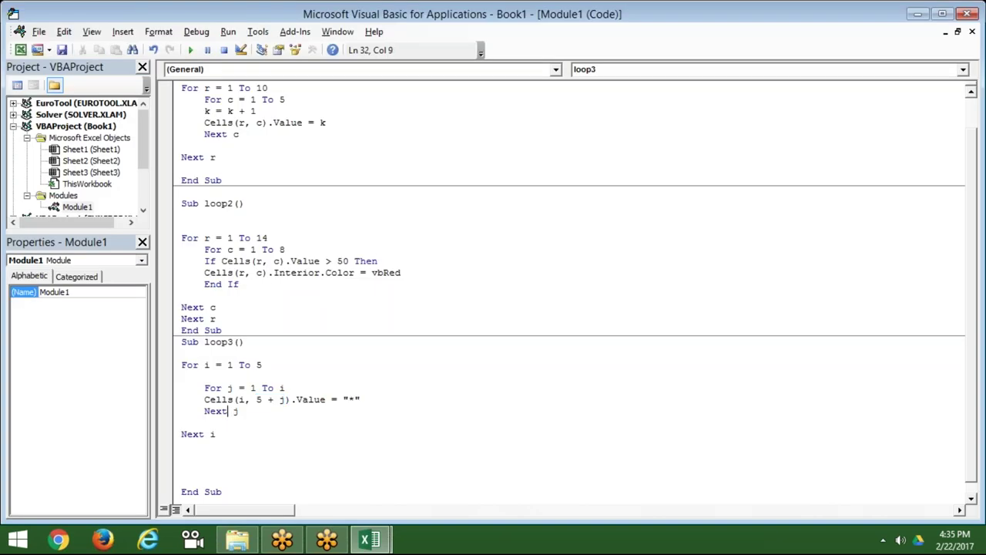
{"action": "key", "text": "Left"}
{"action": "key", "text": "Left"}
{"action": "key", "text": "Left"}
{"action": "key", "text": "Left"}
{"action": "key", "text": "Return"}
{"action": "key", "text": "Up"}
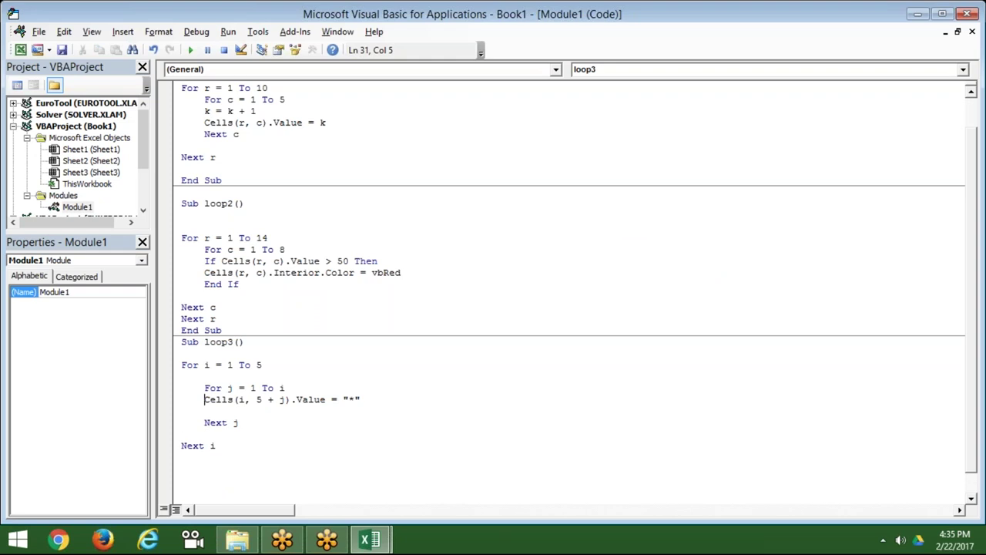
{"action": "key", "text": "shift+Down"}
{"action": "key", "text": "ctrl+c"}
{"action": "key", "text": "ctrl+v"}
{"action": "key", "text": "ctrl+v"}
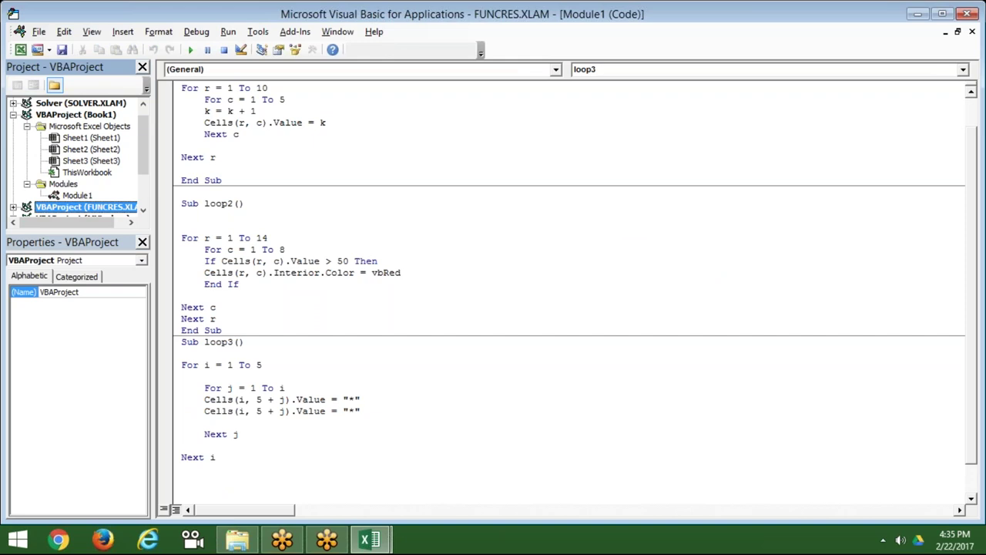
- Change the duplicated line to Cells(i, 6 - j)
{"action": "left_click", "coordinate": [273, 414]}
{"action": "double_click", "coordinate": [273, 414]}
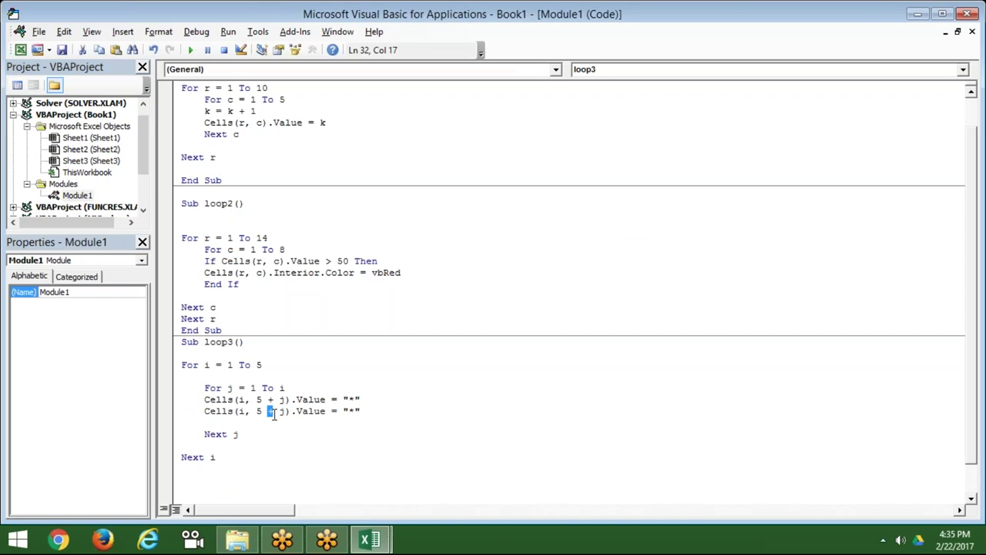
{"action": "key", "text": "BackSpace"}
{"action": "key", "text": "BackSpace"}
{"action": "key", "text": "BackSpace"}
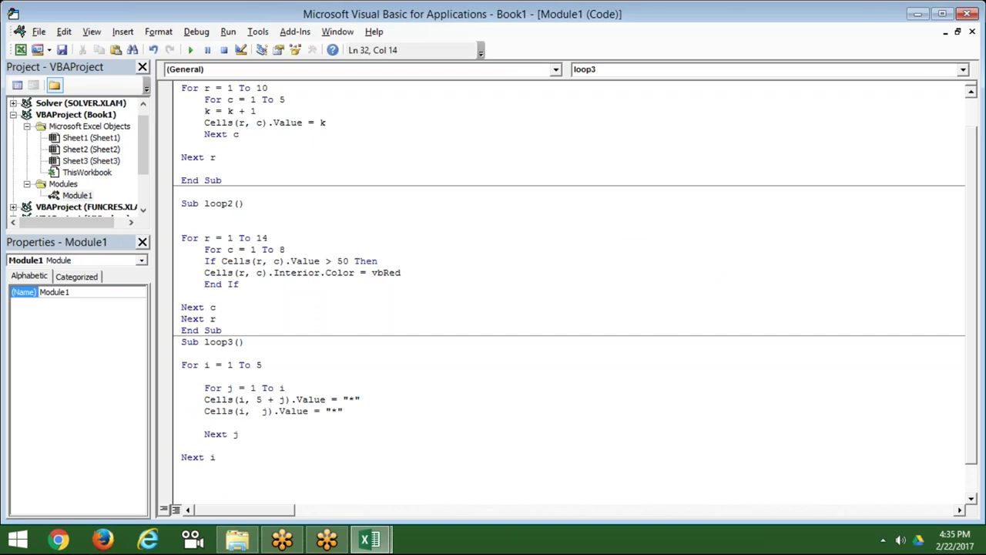
{"action": "type", "text": "6-"}
{"action": "left_click", "coordinate": [287, 455]}
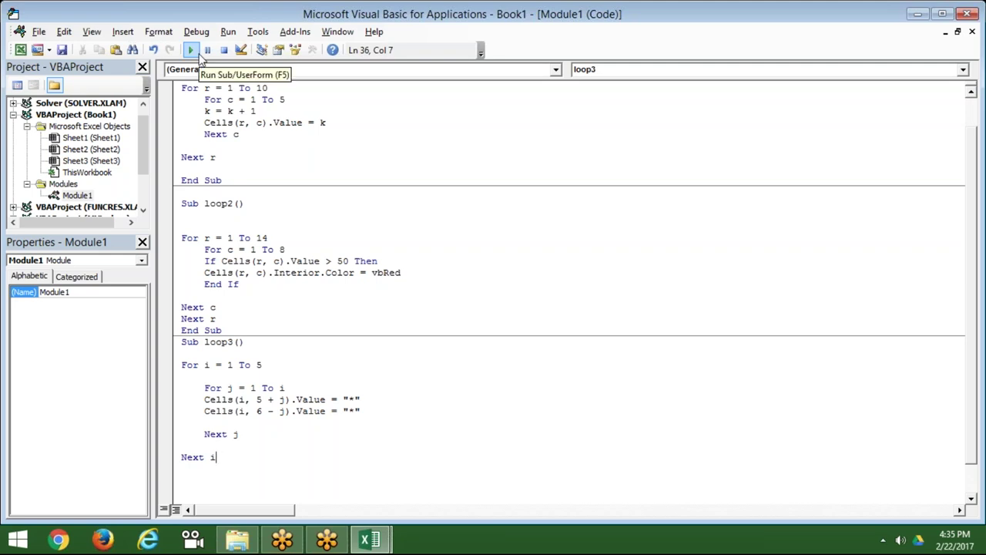
- Run loop3 to draw the centered asterisk pyramid in Sheet3 rows 1–5
{"action": "left_click", "coordinate": [197, 51]}
{"action": "left_click", "coordinate": [191, 180]}
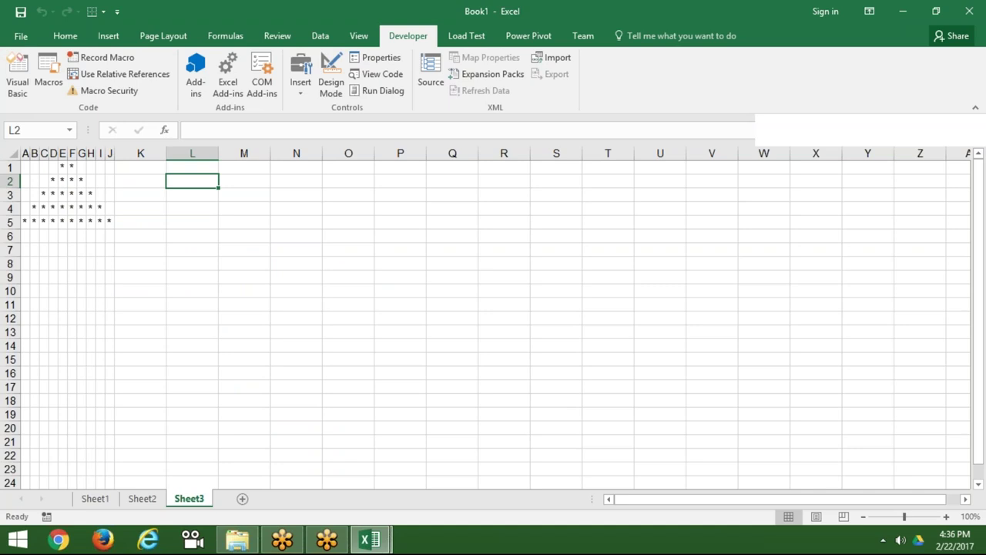
{"action": "key", "text": "alt+F11"}
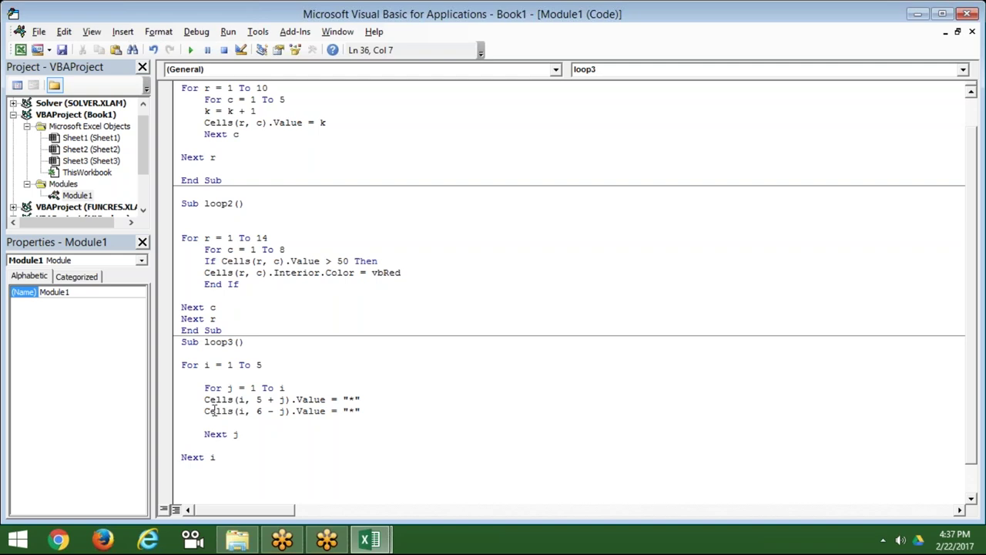
- Highlight the 6 - j column expression in loop3, then return to Excel's Sheet3 star pattern
{"action": "left_click", "coordinate": [257, 410]}
{"action": "left_click_drag", "start_coordinate": [257, 410], "coordinate": [286, 413]}
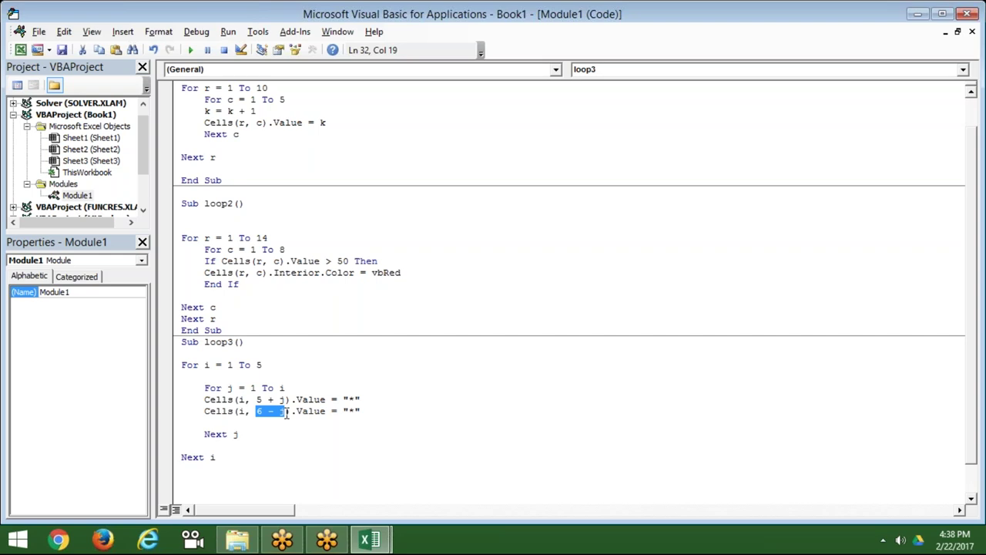
{"action": "key", "text": "Down"}
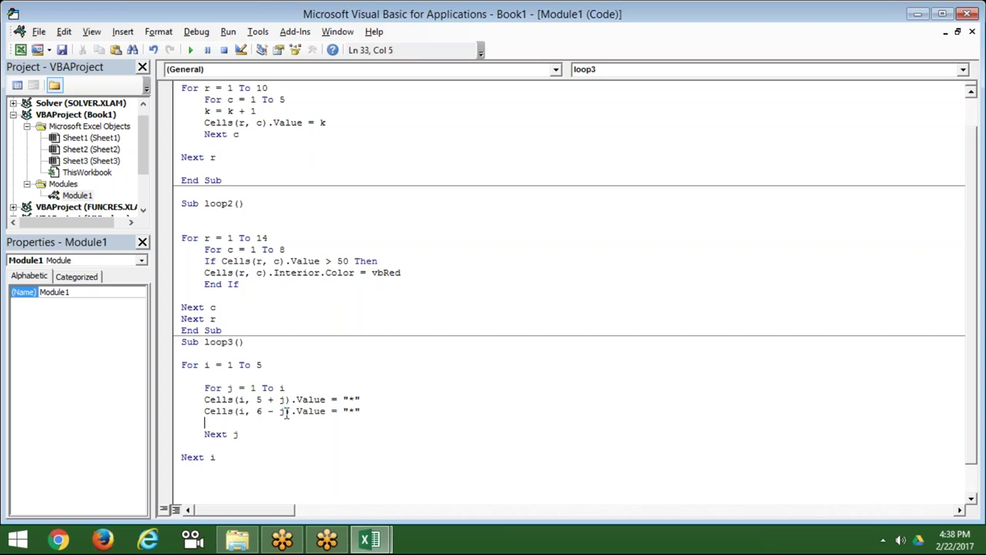
{"action": "key", "text": "Down"}
{"action": "key", "text": "alt+F11"}
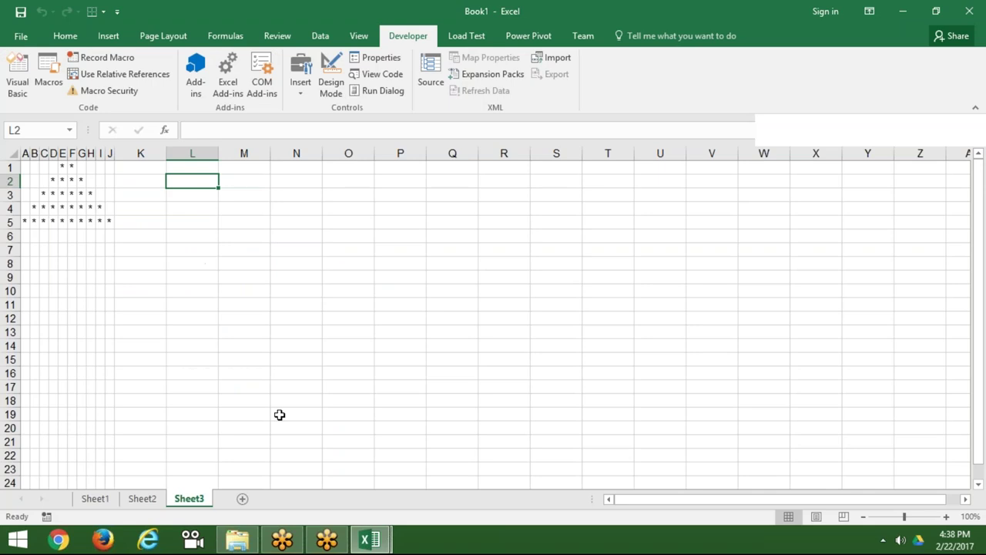
- Copy the star pattern in A1:J5
{"action": "left_click_drag", "start_coordinate": [64, 165], "coordinate": [103, 223]}
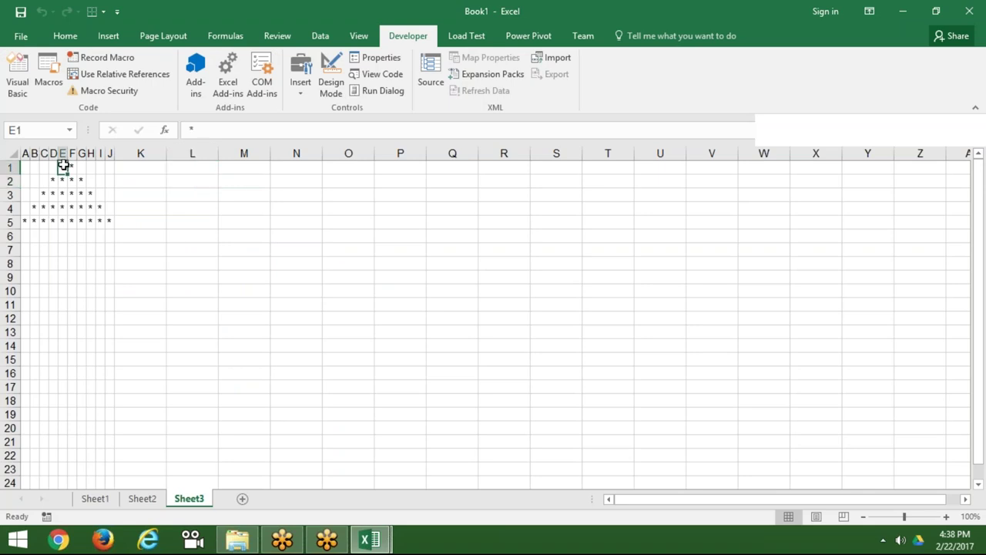
{"action": "left_click", "coordinate": [80, 245]}
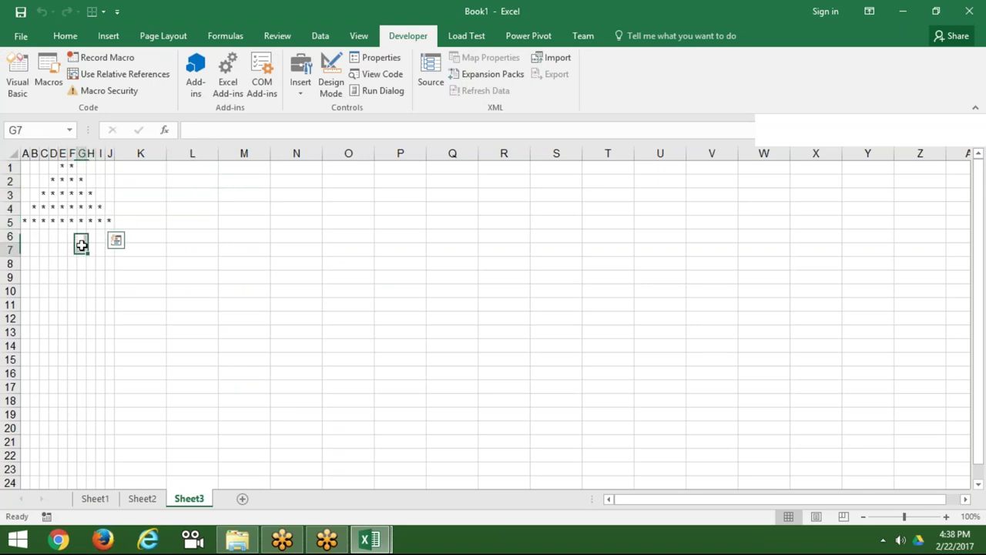
{"action": "left_click_drag", "start_coordinate": [28, 165], "coordinate": [110, 221]}
{"action": "key", "text": "ctrl+c"}
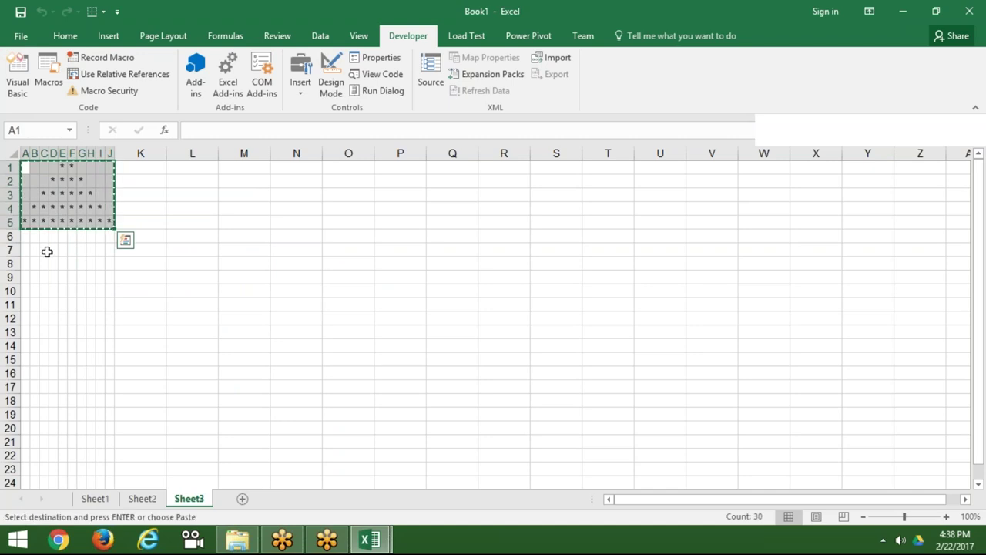
- Paste the stars at A7 as a Linked Picture and move it to around N5:O9
{"action": "left_click", "coordinate": [25, 249]}
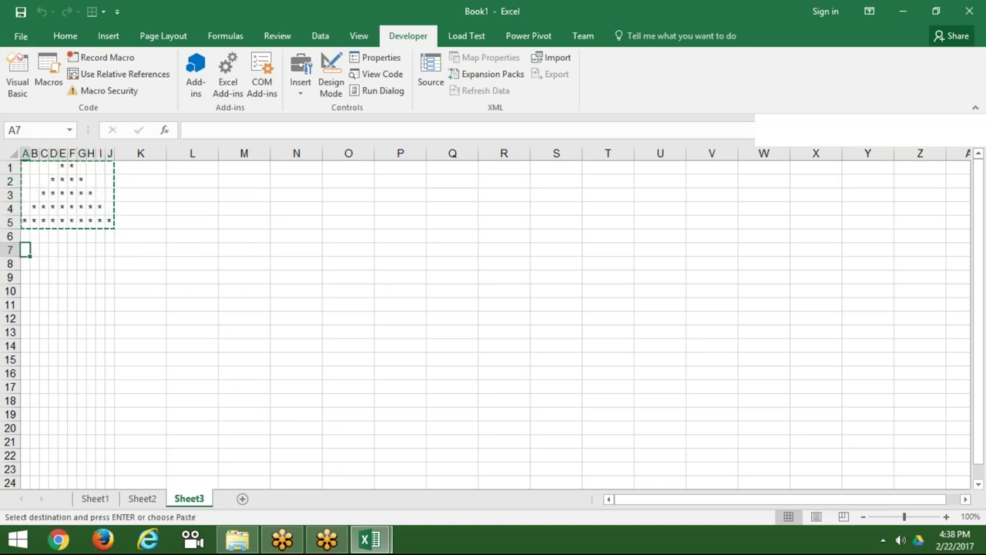
{"action": "left_click", "coordinate": [65, 36]}
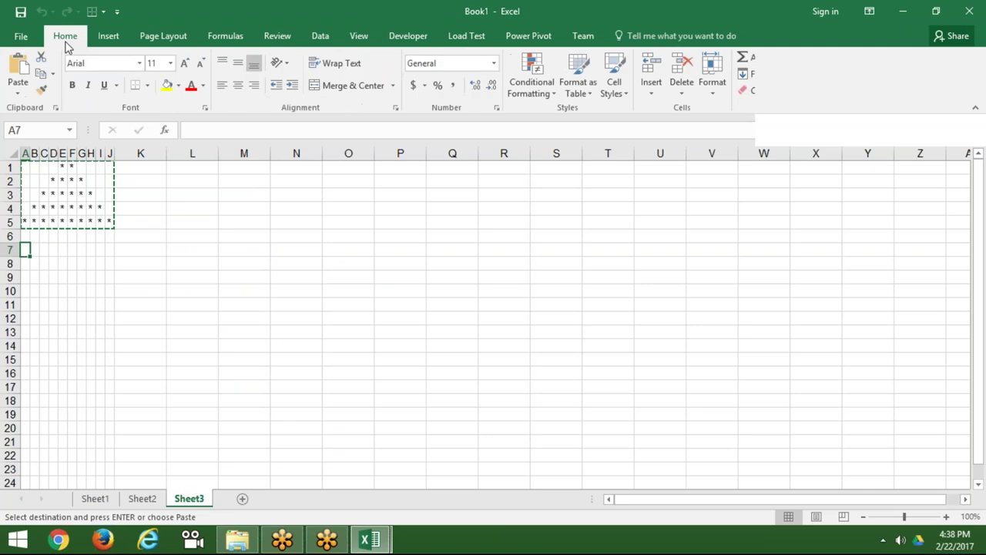
{"action": "left_click", "coordinate": [17, 91]}
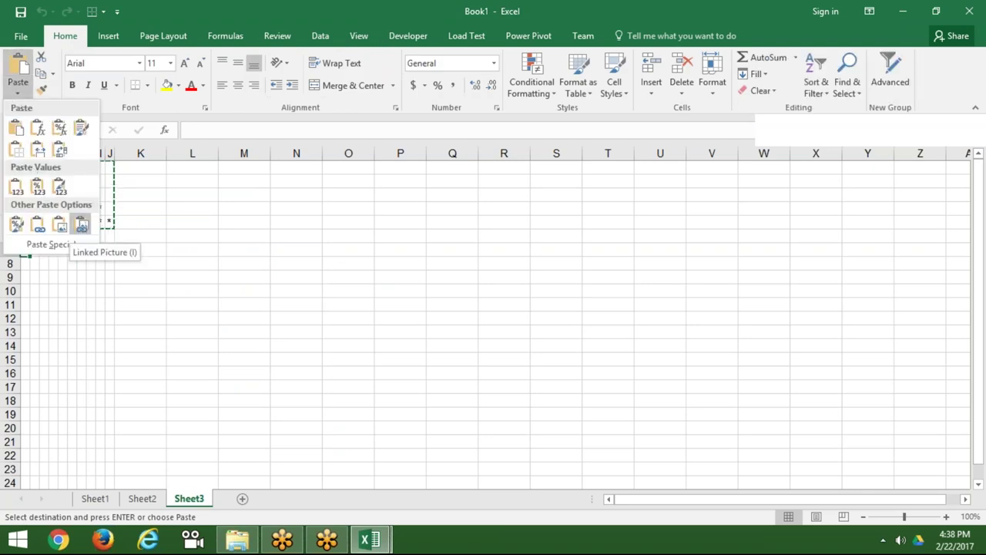
{"action": "left_click", "coordinate": [81, 224]}
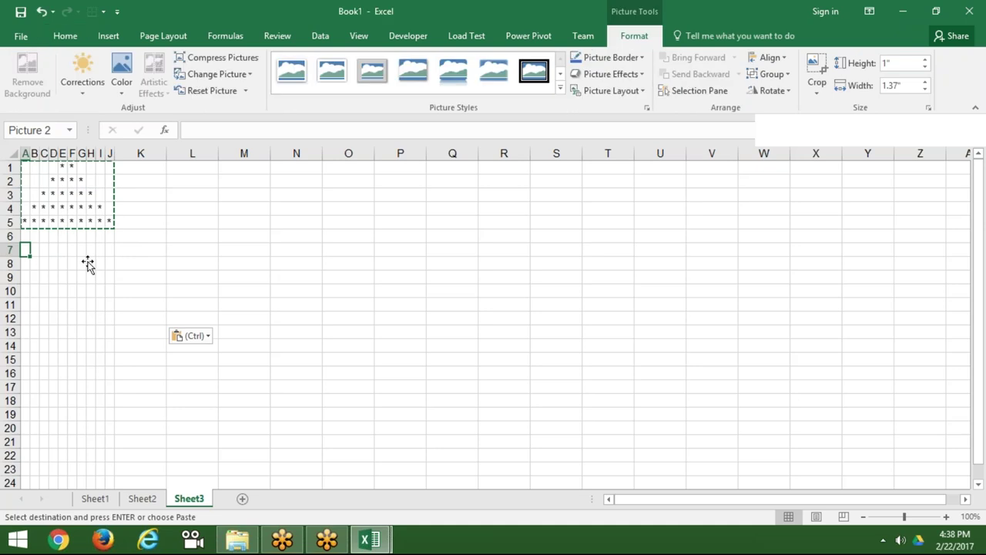
{"action": "mouse_move", "coordinate": [87, 263]}
{"action": "left_mouse_down"}
{"action": "mouse_move", "coordinate": [192, 269]}
{"action": "mouse_move", "coordinate": [173, 393]}
{"action": "left_mouse_up"}
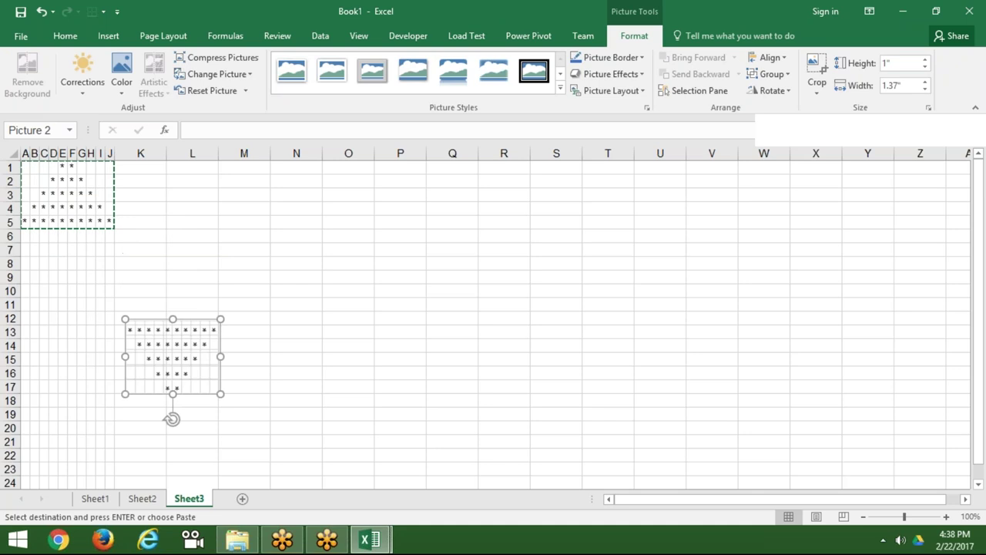
{"action": "left_click_drag", "start_coordinate": [189, 344], "coordinate": [339, 233]}
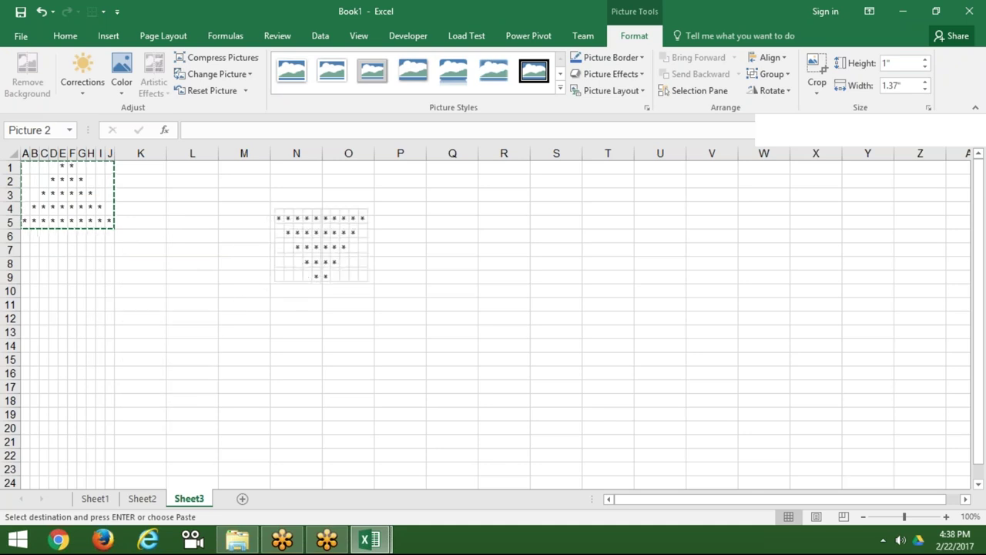
{"action": "left_click", "coordinate": [141, 386]}
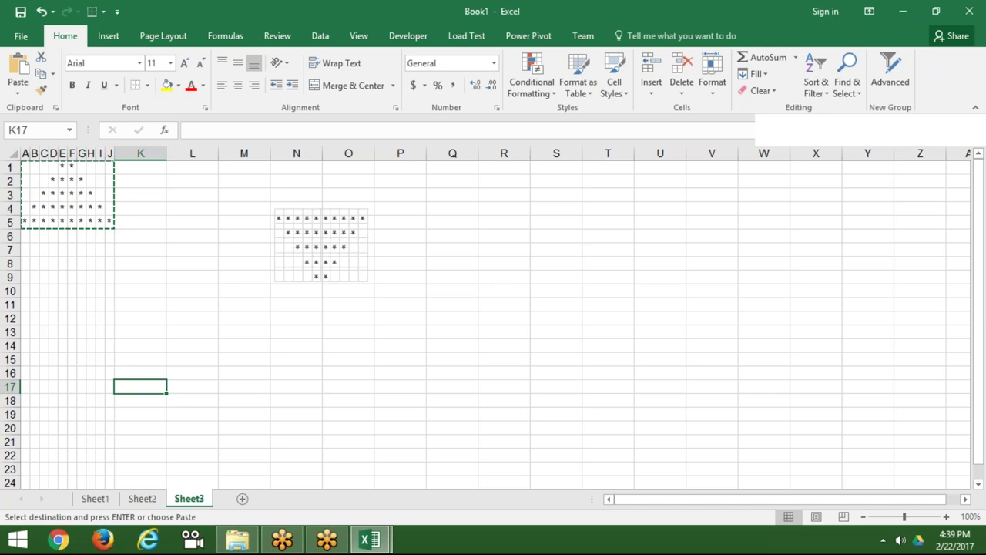
- On a new Sheet4, enter a first name in A1, then switch back to the VBA editor
{"action": "left_click", "coordinate": [241, 499]}
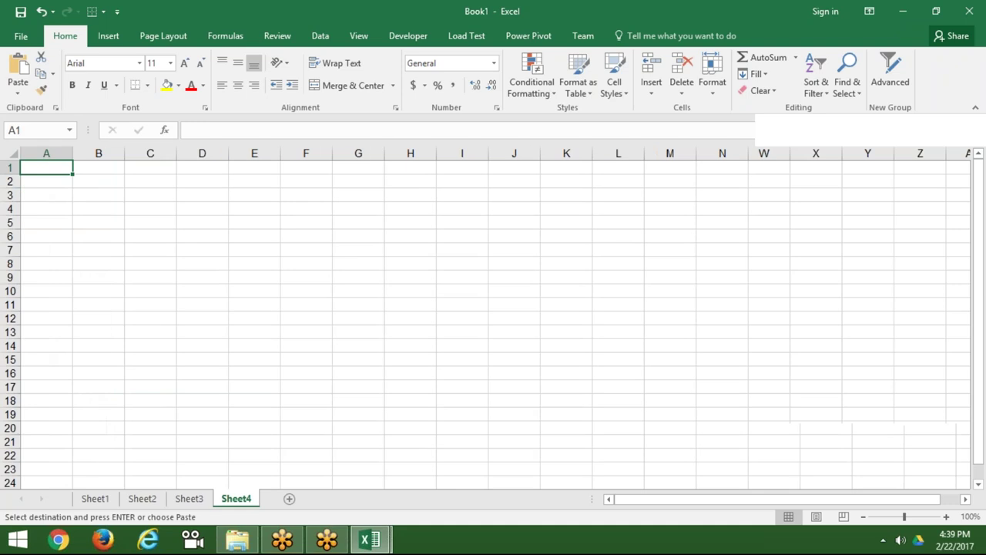
{"action": "key", "text": "Down"}
{"action": "key", "text": "Up"}
{"action": "type", "text": "?Sq"}
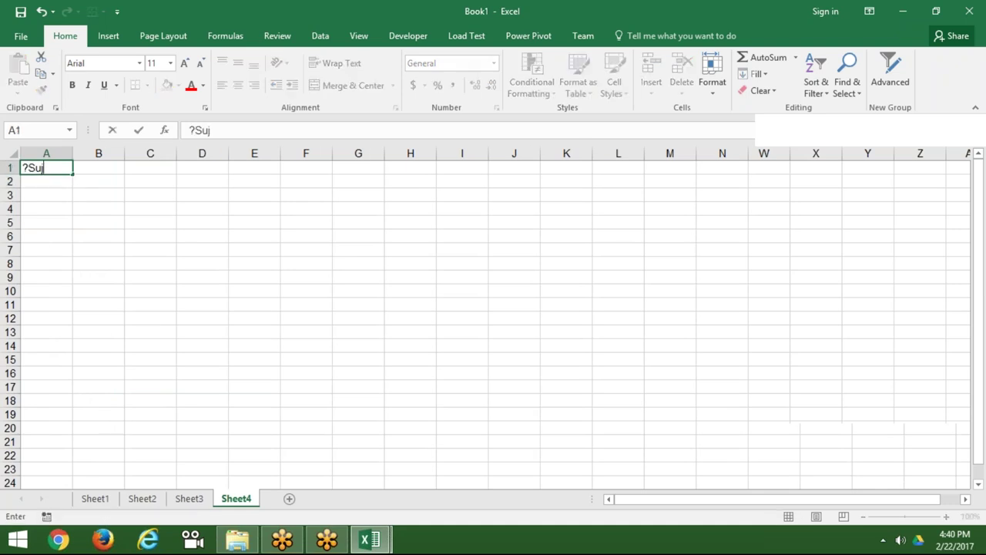
{"action": "key", "text": "BackSpace"}
{"action": "key", "text": "BackSpace"}
{"action": "key", "text": "BackSpace"}
{"action": "type", "text": "Sujeet"}
{"action": "key", "text": "Return"}
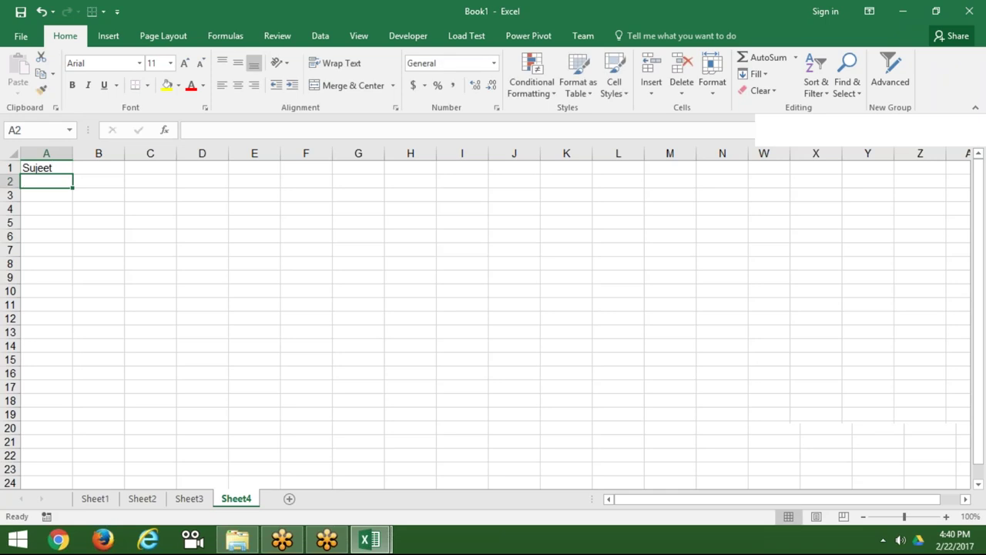
{"action": "key", "text": "Up"}
{"action": "key", "text": "Right"}
{"action": "key", "text": "Right"}
{"action": "key", "text": "Right"}
{"action": "key", "text": "Right"}
{"action": "key", "text": "Right"}
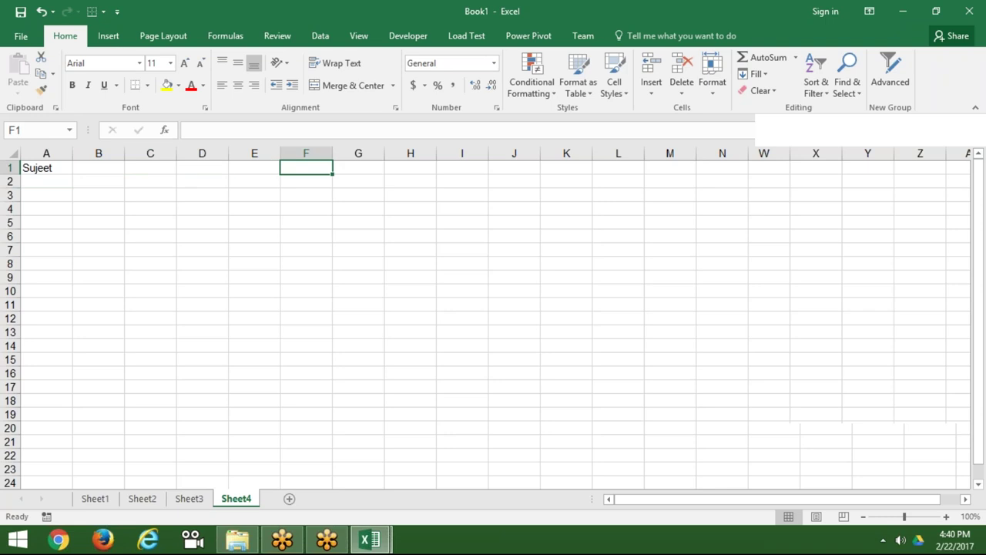
{"action": "key", "text": "alt+F11"}
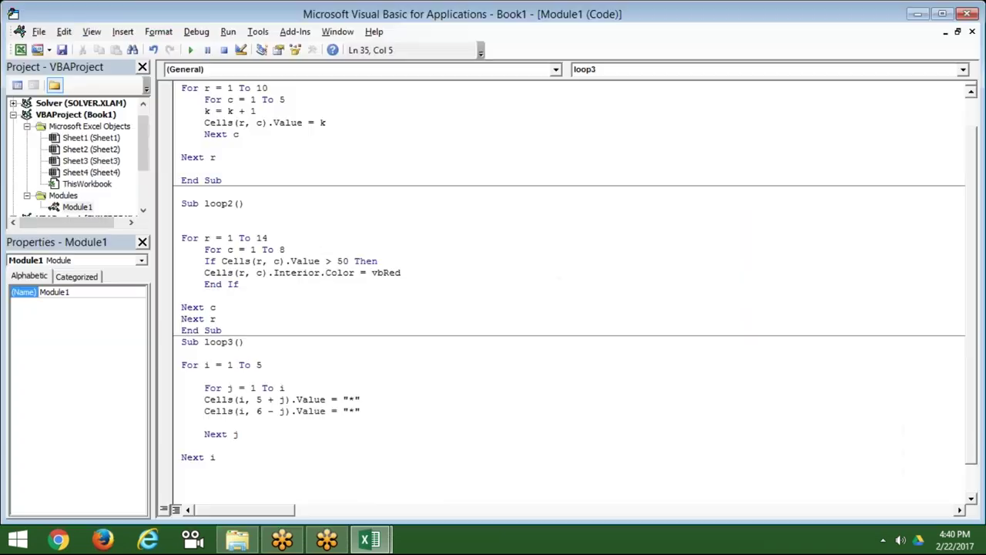
- Remove the blank line above loop3's End Sub
{"action": "key", "text": "Down"}
{"action": "key", "text": "Down"}
{"action": "key", "text": "Down"}
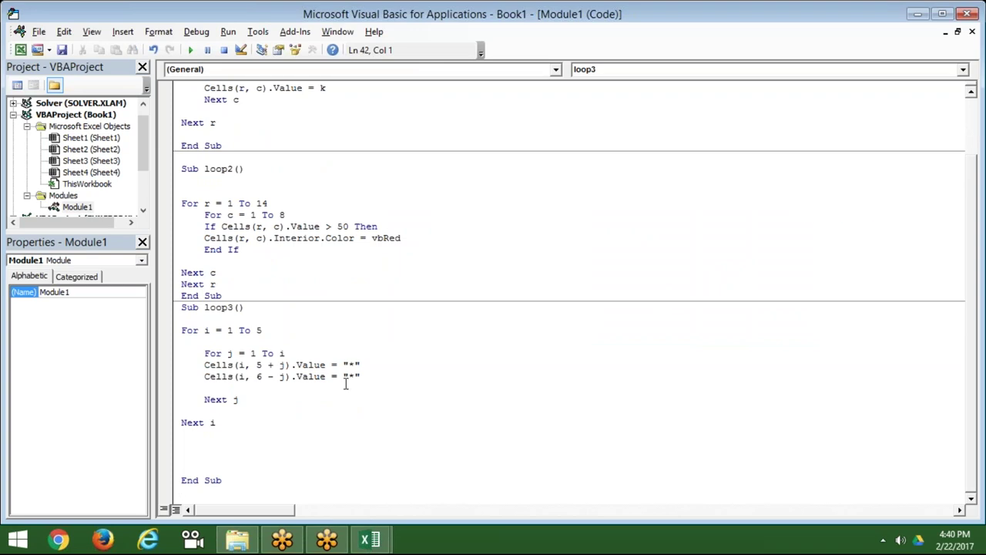
{"action": "left_click", "coordinate": [257, 408]}
{"action": "left_click", "coordinate": [247, 424]}
{"action": "left_click", "coordinate": [248, 430]}
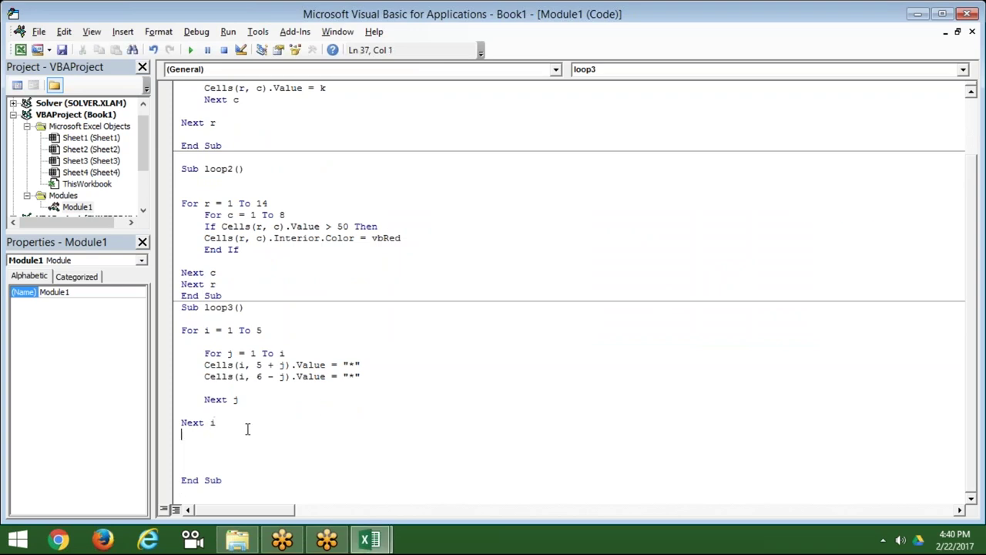
{"action": "scroll", "coordinate": [247, 429], "scroll_direction": "up", "scroll_amount": 1}
{"action": "scroll", "coordinate": [248, 429], "scroll_direction": "up", "scroll_amount": 1}
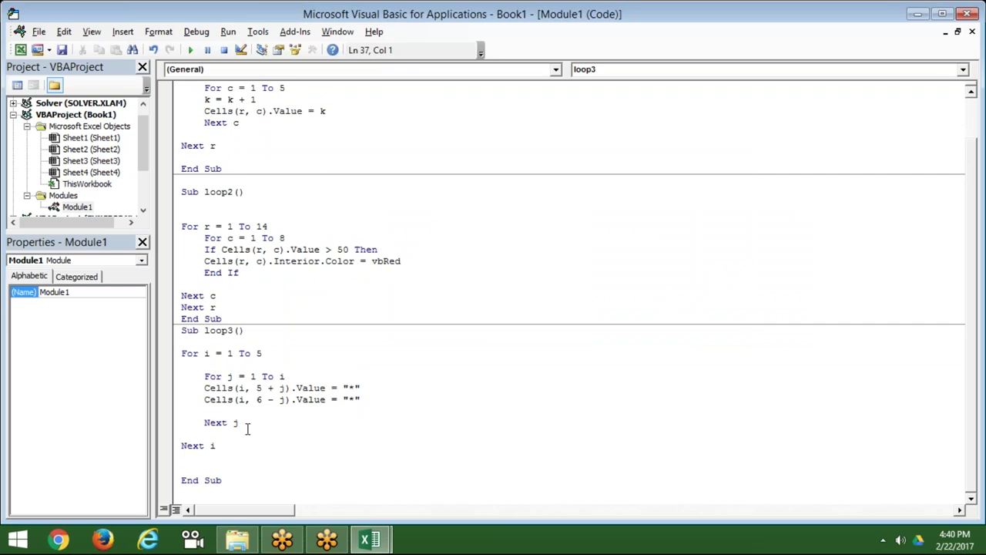
{"action": "key", "text": "Delete"}
{"action": "key", "text": "Down"}
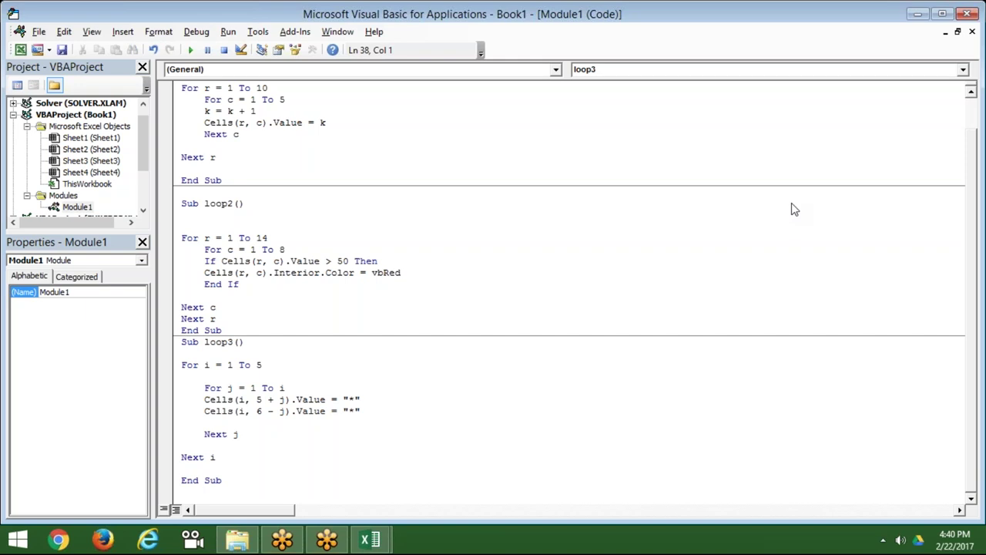
- Start a new sub loop4() procedure below loop3
{"action": "left_click", "coordinate": [306, 482]}
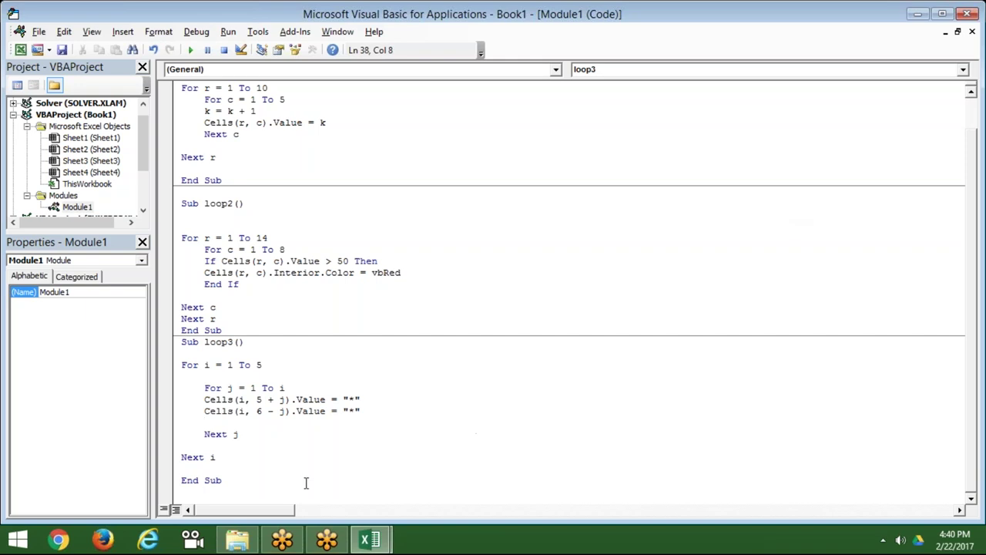
{"action": "key", "text": "Return"}
{"action": "key", "text": "Return"}
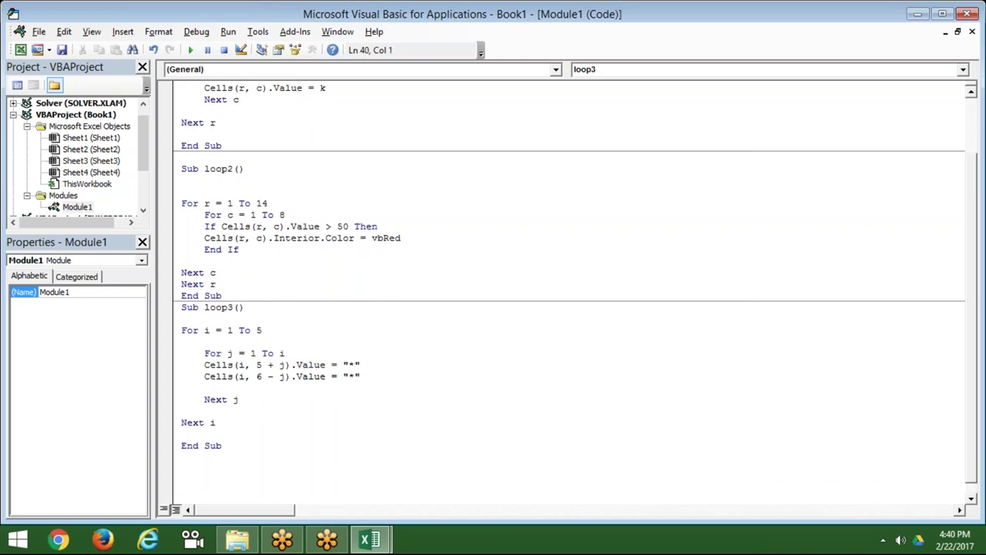
{"action": "type", "text": "for"}
{"action": "key", "text": "BackSpace"}
{"action": "key", "text": "BackSpace"}
{"action": "key", "text": "BackSpace"}
{"action": "type", "text": "sub "}
{"action": "type", "text": "loop"}
{"action": "type", "text": "4()"}
{"action": "key", "text": "Return"}
{"action": "key", "text": "Return"}
- Declare r As String and set r = Range("A1").Value in loop4
{"action": "key", "text": "Up"}
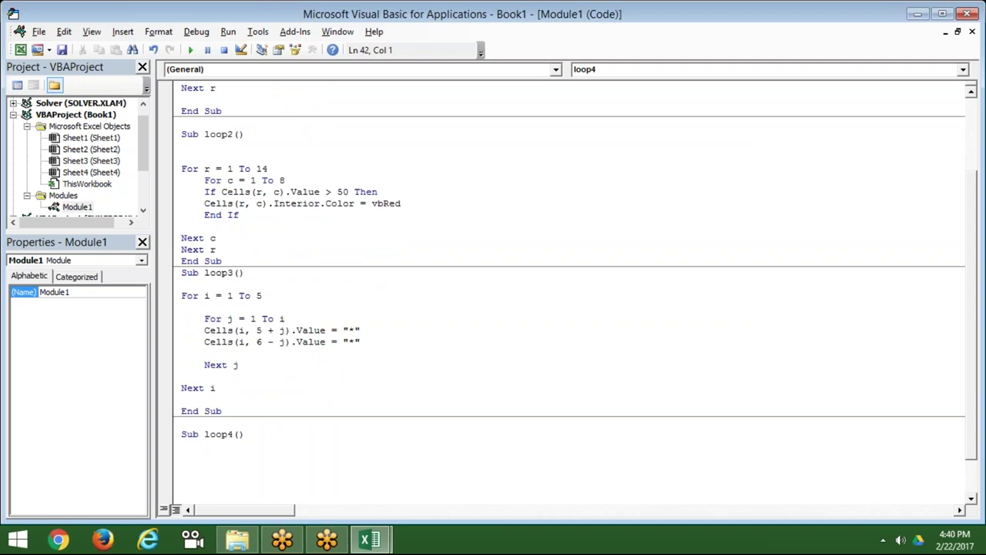
{"action": "type", "text": "fo"}
{"action": "key", "text": "BackSpace"}
{"action": "key", "text": "BackSpace"}
{"action": "type", "text": "dim"}
{"action": "type", "text": " r ass"}
{"action": "key", "text": "BackSpace"}
{"action": "type", "text": "as Str"}
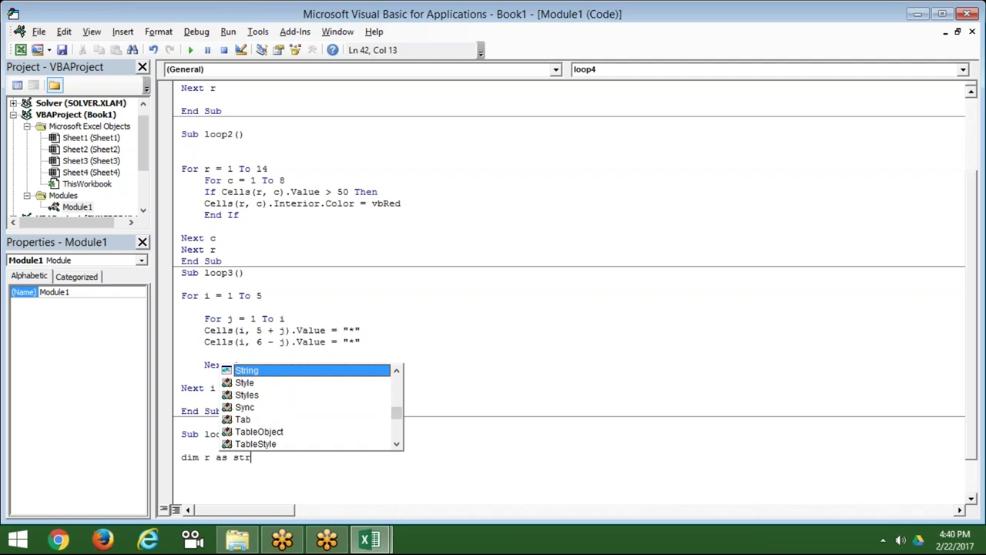
{"action": "key", "text": "Tab"}
{"action": "key", "text": "Return"}
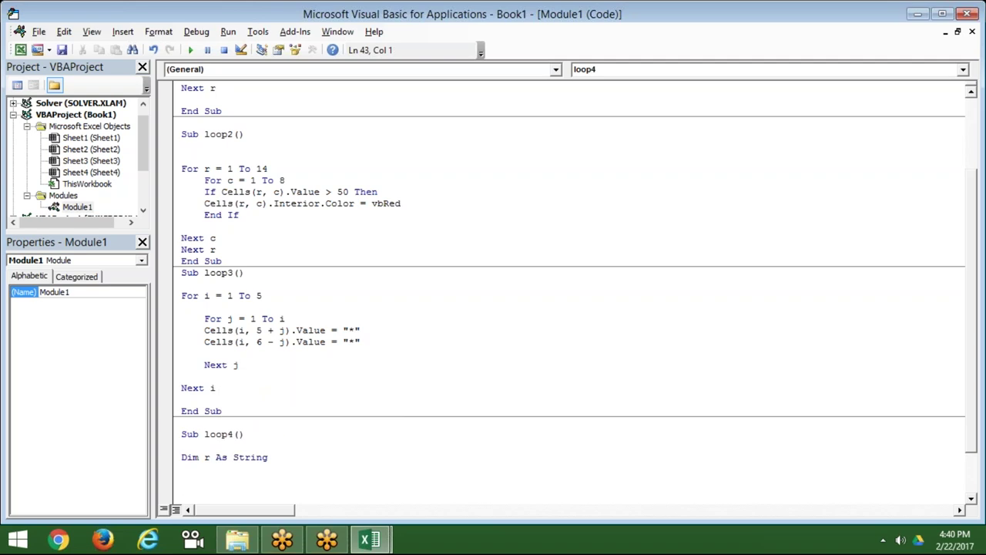
{"action": "type", "text": "r=ra"}
{"action": "type", "text": "nge("}
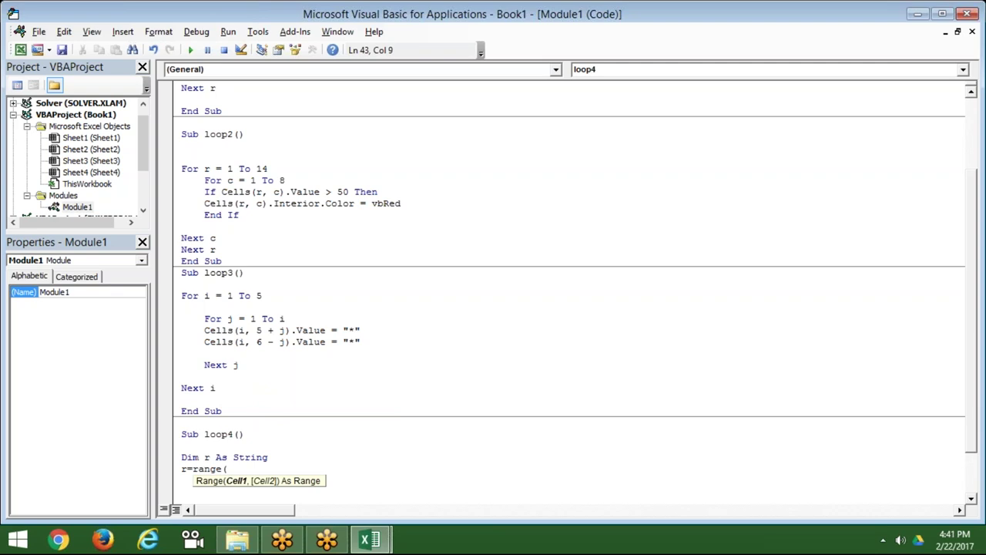
{"action": "type", "text": "\"A1"}
{"action": "type", "text": "'"}
{"action": "type", "text": ")"}
{"action": "type", "text": ".v"}
{"action": "key", "text": "Down"}
{"action": "key", "text": "Tab"}
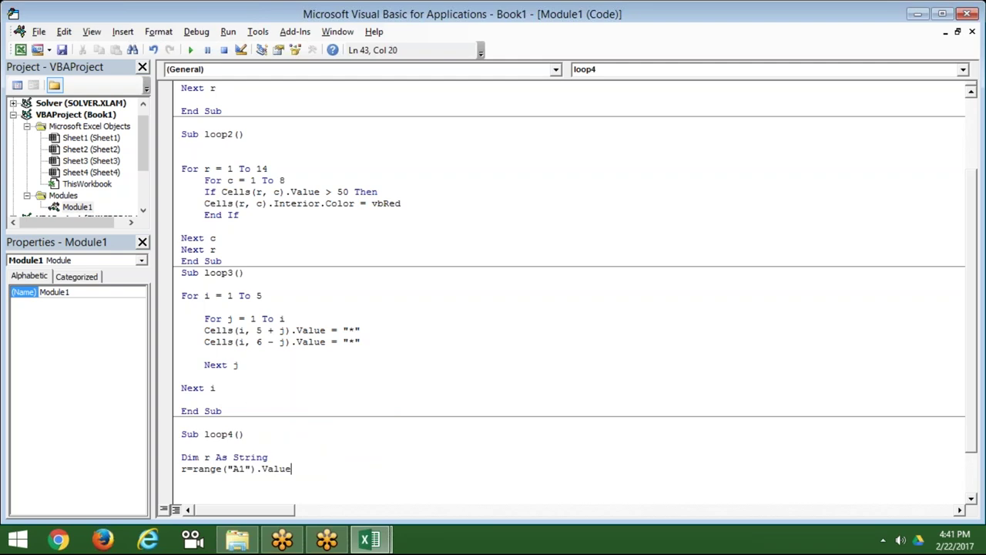
{"action": "key", "text": "Return"}
- Add the loop header For i = 1 To Len(r)
{"action": "scroll", "coordinate": [570, 293], "scroll_direction": "down", "scroll_amount": 1}
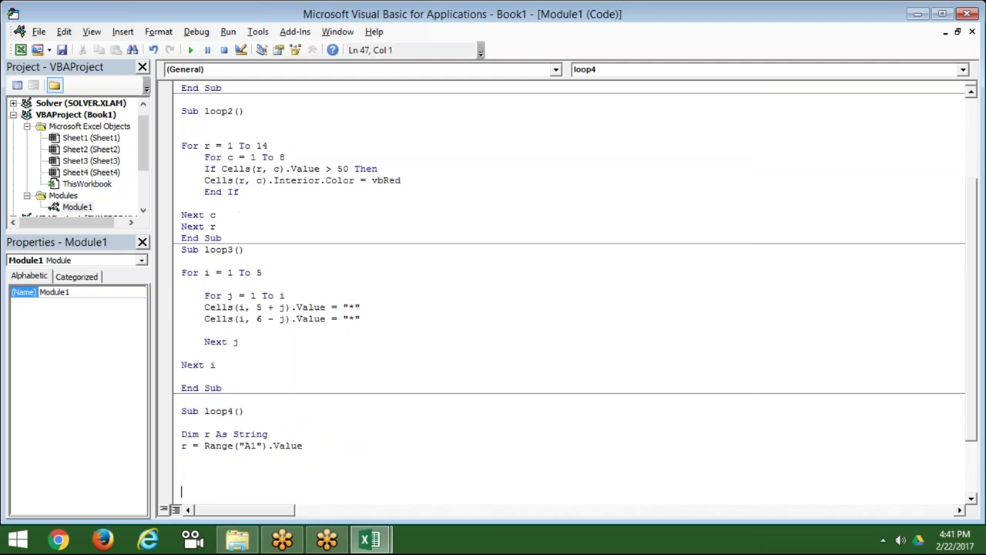
{"action": "type", "text": "for "}
{"action": "type", "text": "i ="}
{"action": "type", "text": " 1 to "}
{"action": "type", "text": "le"}
{"action": "type", "text": "n("}
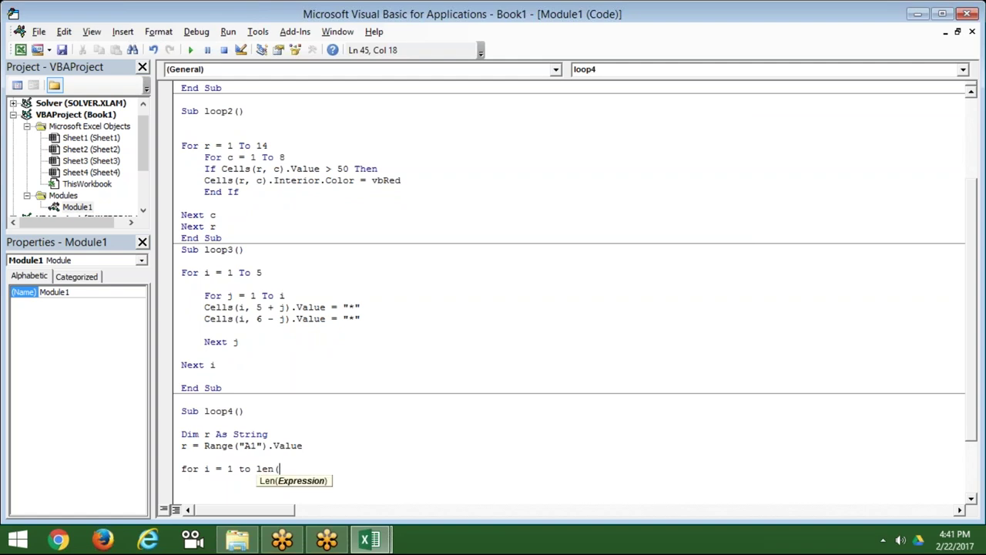
{"action": "type", "text": "r"}
{"action": "type", "text": ")"}
{"action": "key", "text": "Return"}
{"action": "key", "text": "Return"}
{"action": "key", "text": "Return"}
{"action": "key", "text": "Return"}
{"action": "key", "text": "Return"}
{"action": "key", "text": "Return"}
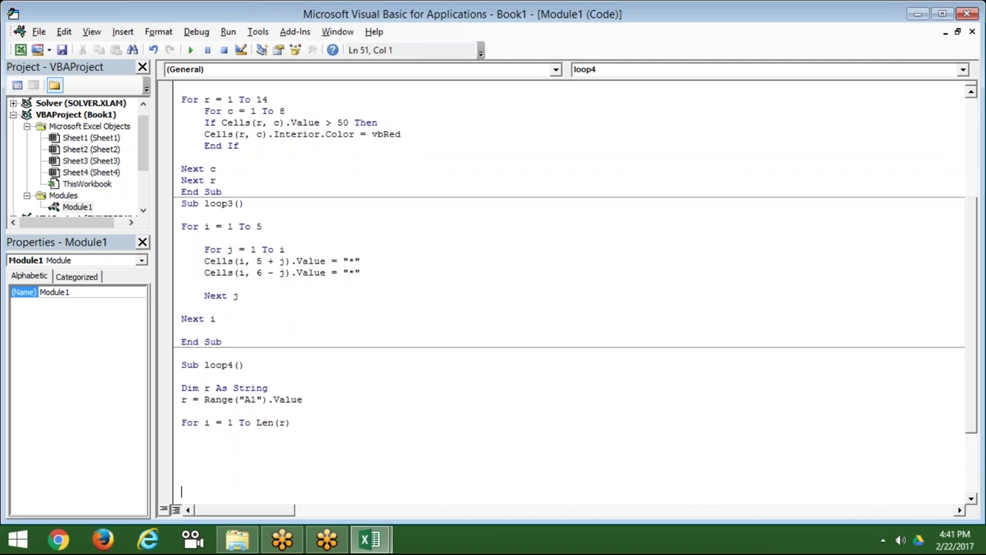
{"action": "type", "text": "111"}
{"action": "key", "text": "BackSpace"}
{"action": "key", "text": "BackSpace"}
{"action": "key", "text": "BackSpace"}
{"action": "key", "text": "Up"}
{"action": "key", "text": "Up"}
{"action": "key", "text": "Up"}
{"action": "key", "text": "Up"}
{"action": "key", "text": "Up"}
- Write Cells(1, i).Value = Mid(r, i, 1) inside the loop and close it with Next i
{"action": "type", "text": "cel"}
{"action": "type", "text": "l"}
{"action": "key", "text": "BackSpace"}
{"action": "type", "text": "ls("}
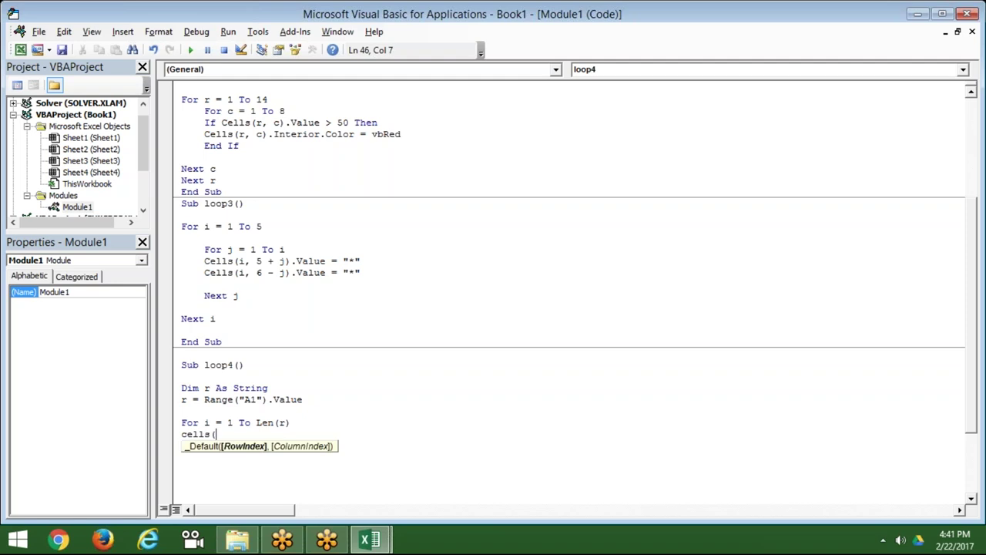
{"action": "type", "text": "1,"}
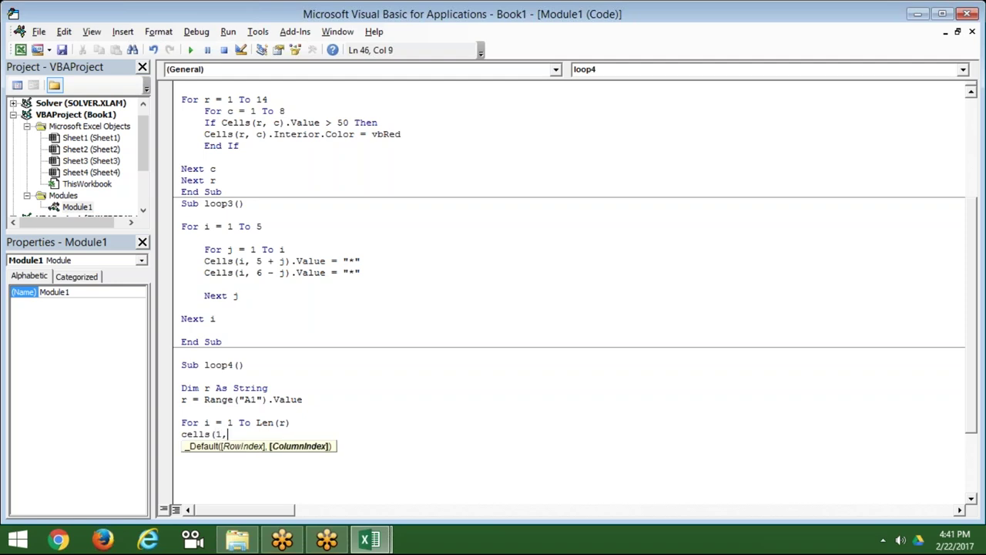
{"action": "type", "text": "i)"}
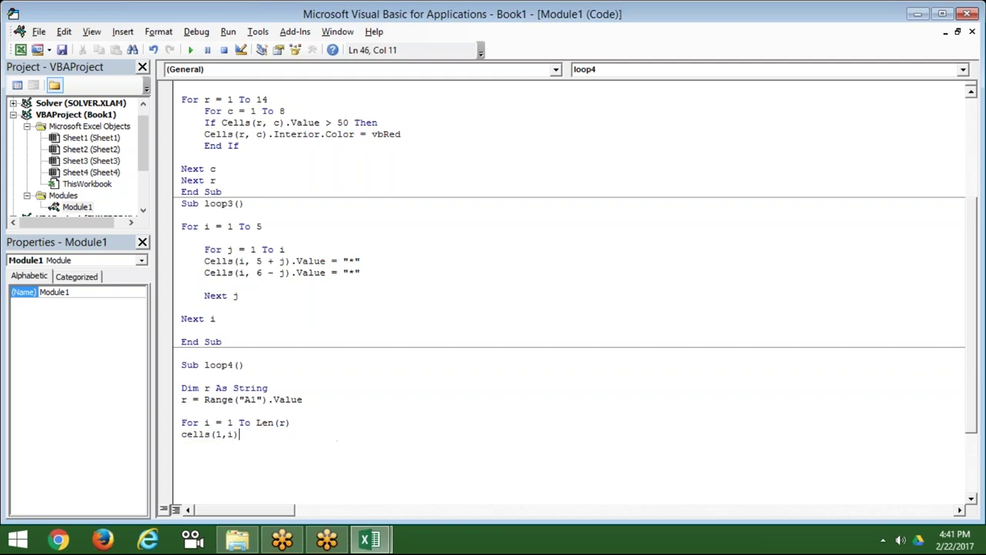
{"action": "type", "text": ".value"}
{"action": "type", "text": "=mid"}
{"action": "type", "text": "("}
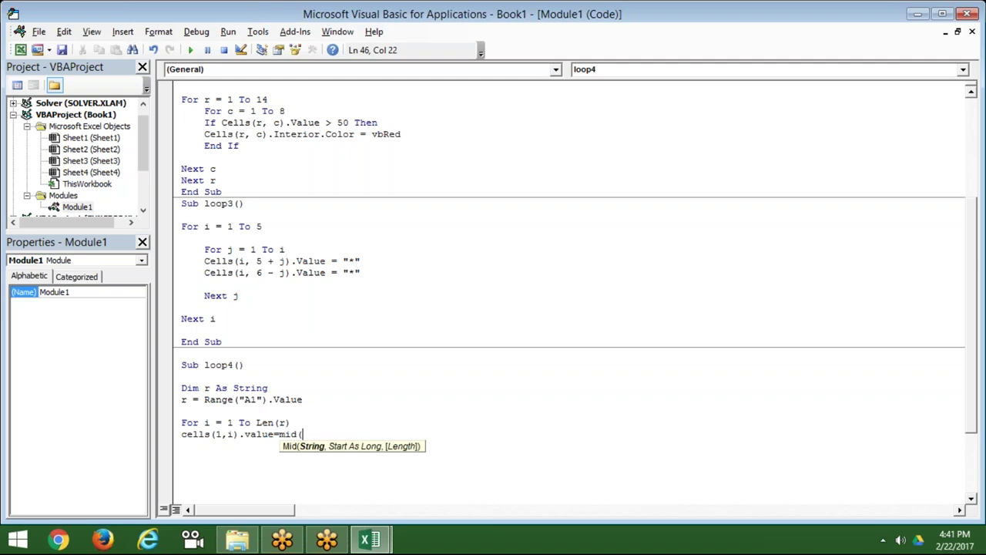
{"action": "type", "text": "r,"}
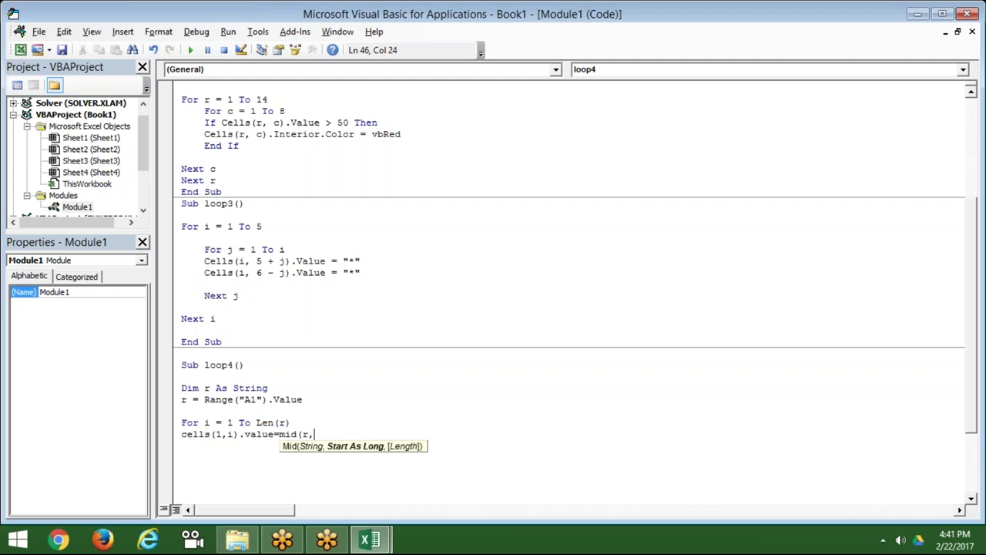
{"action": "type", "text": "i,"}
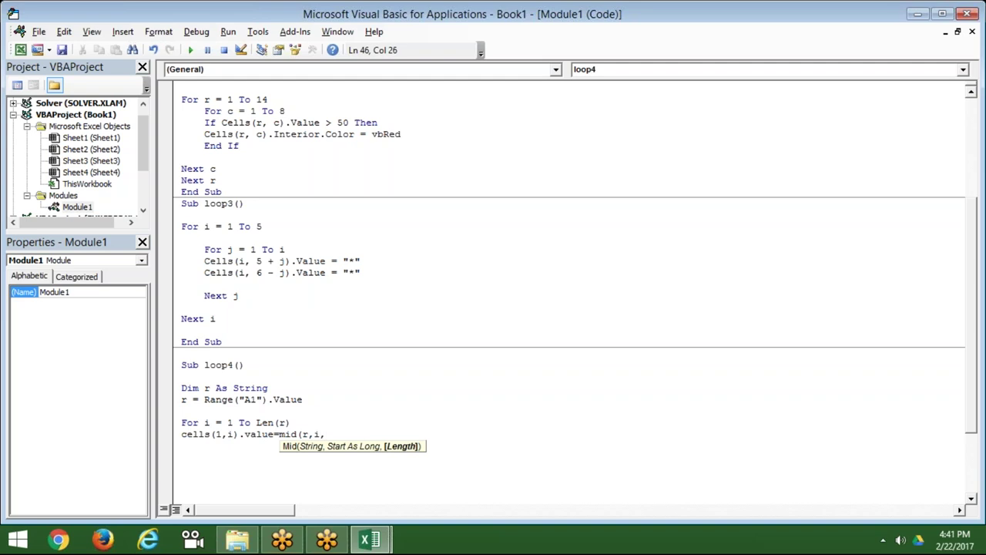
{"action": "type", "text": "1)"}
{"action": "key", "text": "Return"}
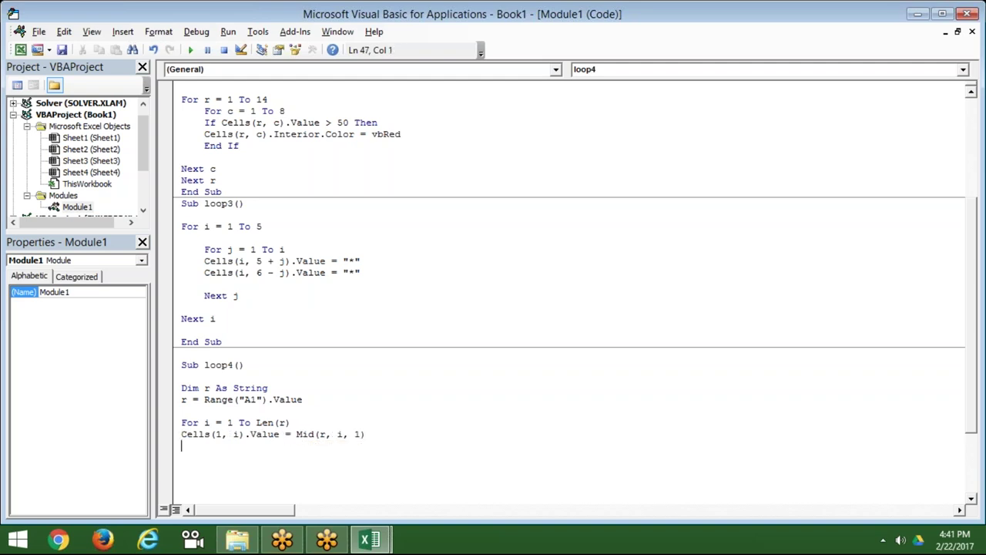
{"action": "type", "text": "nex"}
{"action": "type", "text": "t i"}
{"action": "key", "text": "Return"}
{"action": "key", "text": "Return"}
{"action": "type", "text": "n"}
{"action": "key", "text": "BackSpace"}
{"action": "key", "text": "BackSpace"}
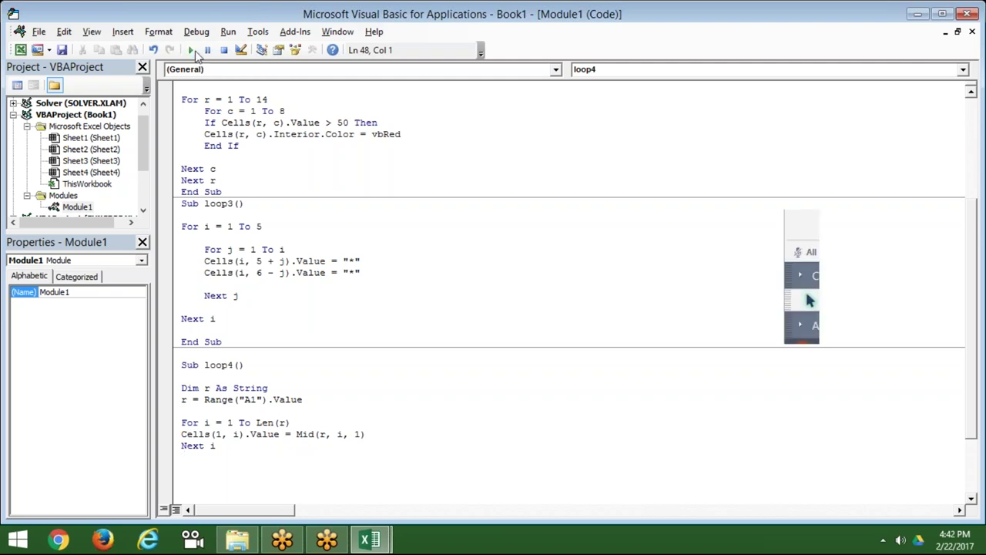
- Run loop4, clear the split characters from row 1, and re-enter the first name in A1
{"action": "left_click", "coordinate": [193, 51]}
{"action": "left_click_drag", "start_coordinate": [46, 167], "coordinate": [308, 168]}
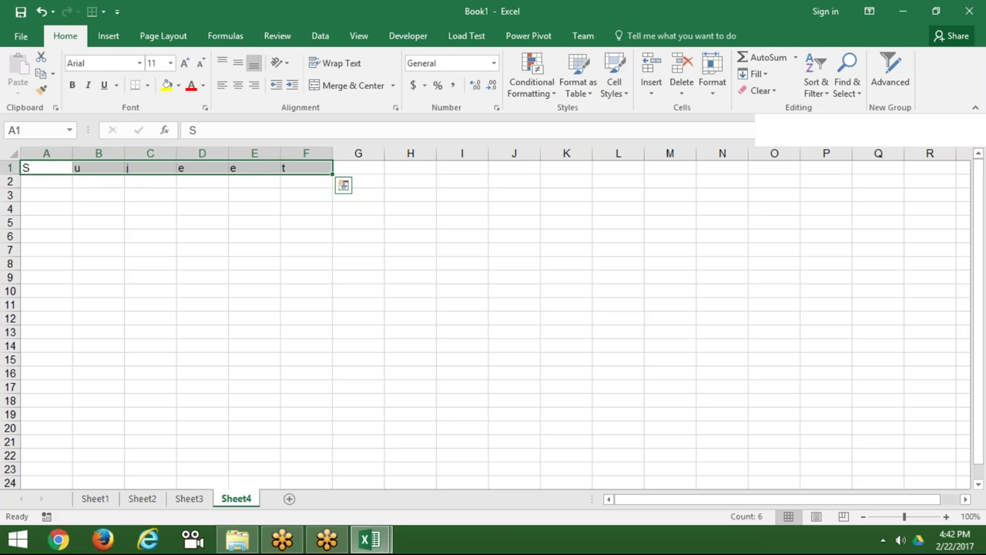
{"action": "key", "text": "Delete"}
{"action": "left_click", "coordinate": [46, 167]}
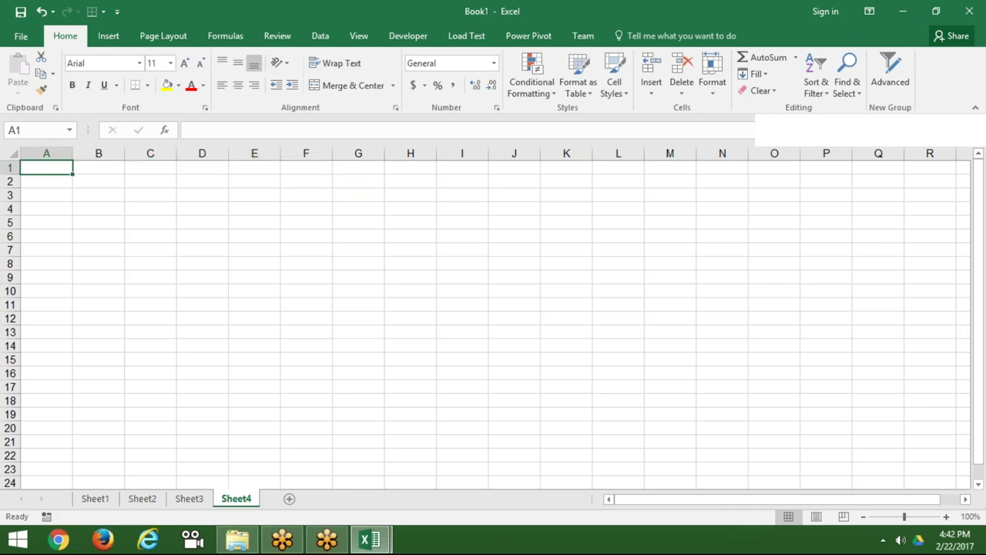
{"action": "type", "text": "Sujeet"}
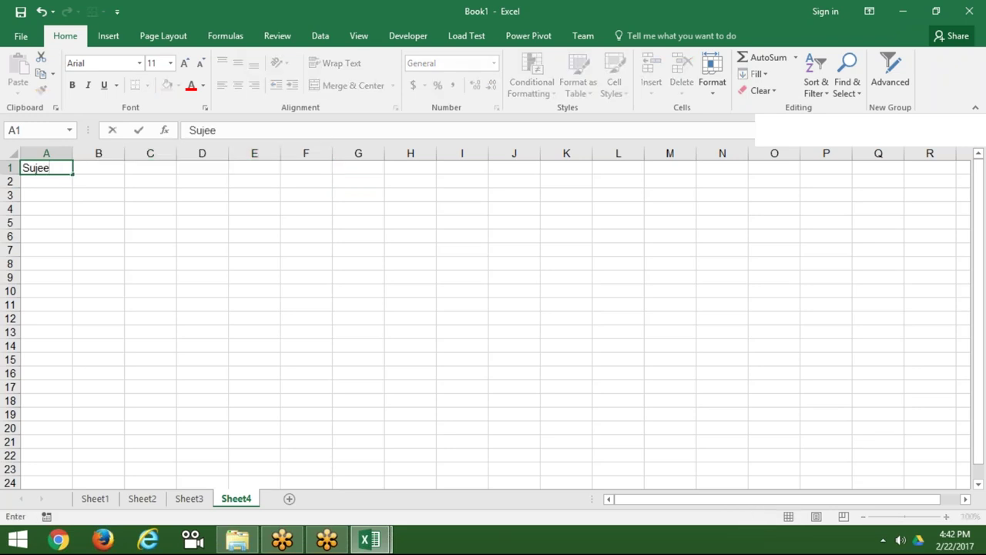
{"action": "key", "text": "Return"}
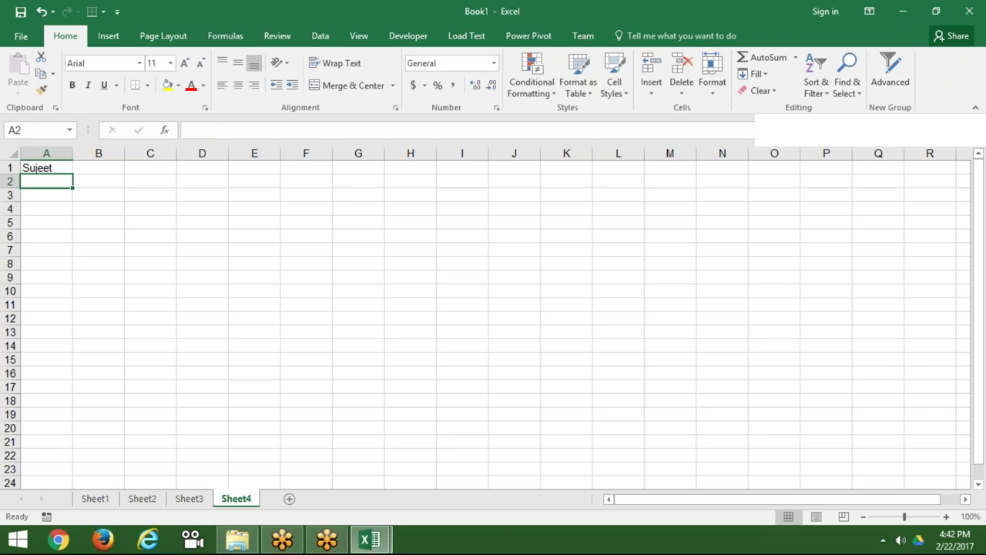
- Enter =MID(A1,1,1) in A2 to extract the first letter
{"action": "type", "text": "=mid"}
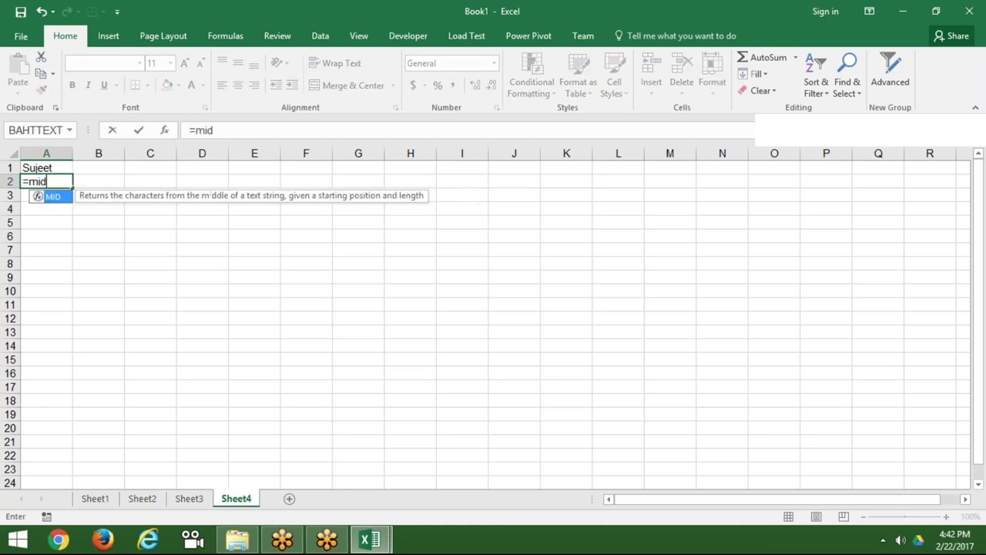
{"action": "key", "text": "Tab"}
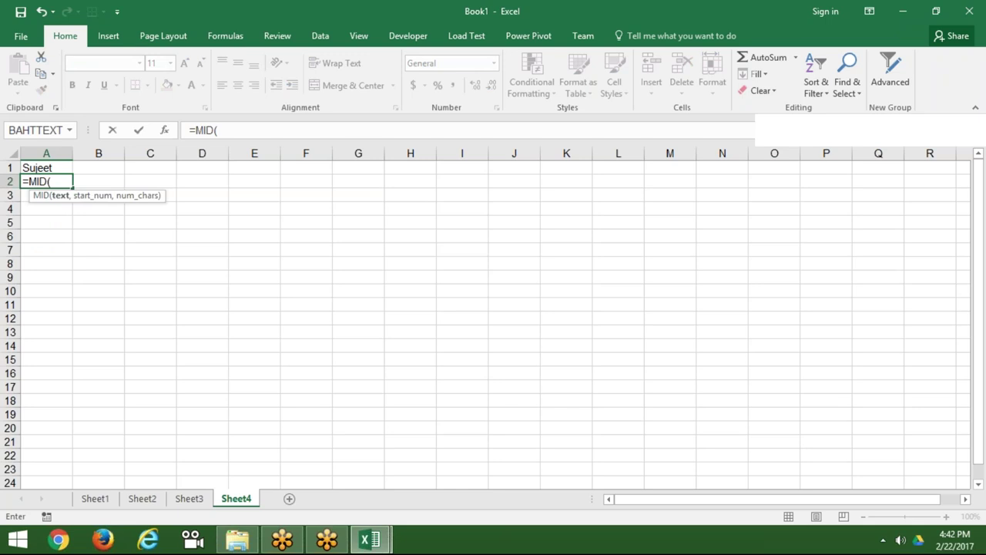
{"action": "left_click", "coordinate": [47, 167]}
{"action": "type", "text": ","}
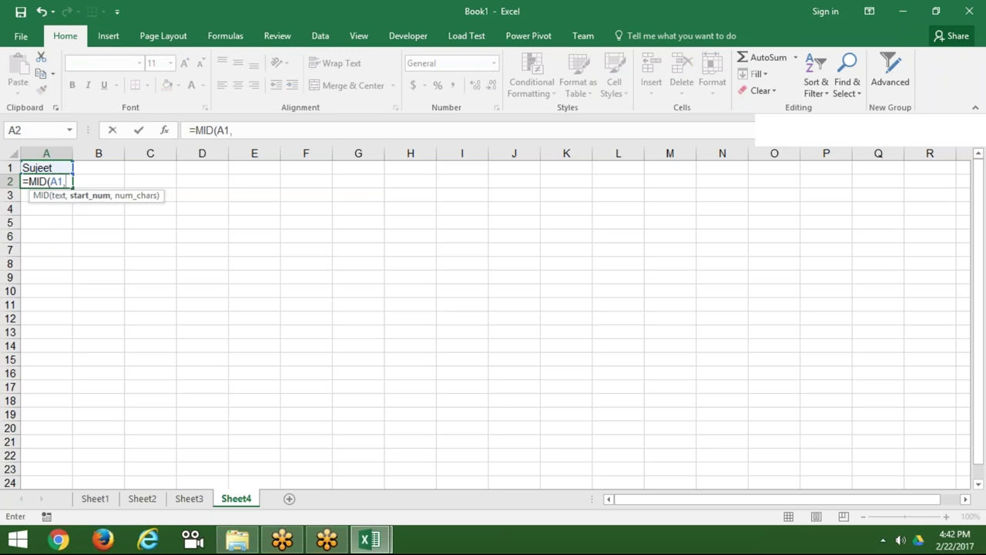
{"action": "type", "text": "1"}
{"action": "type", "text": ",1"}
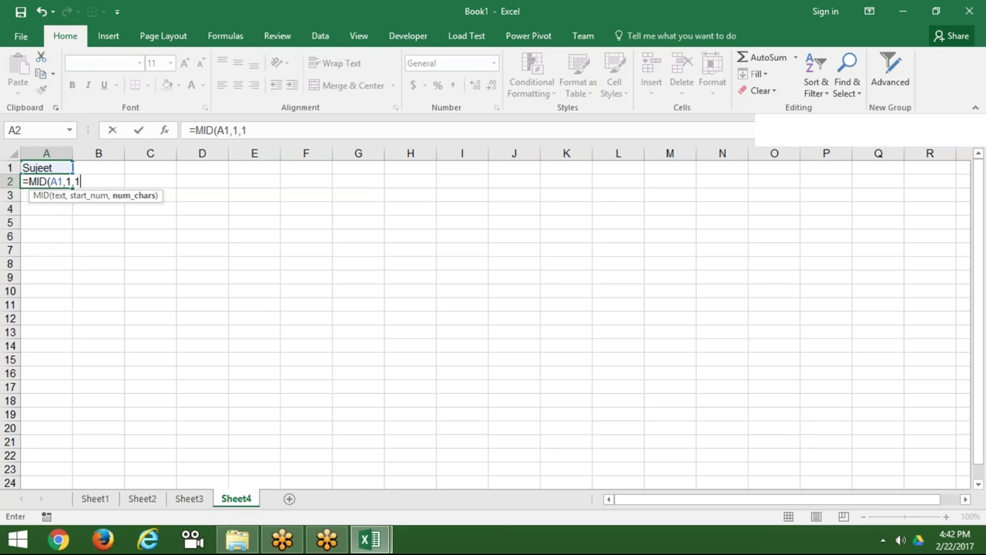
{"action": "key", "text": "Return"}
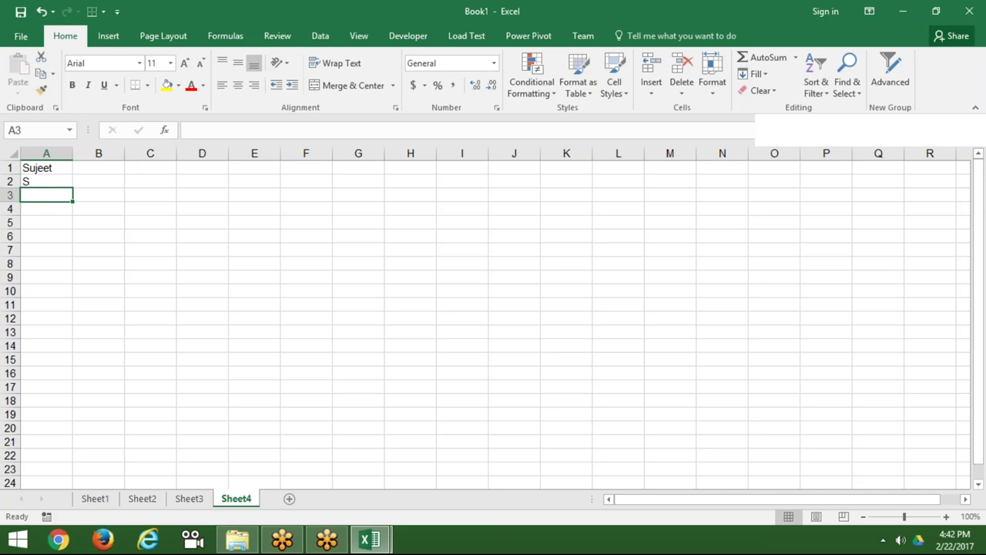
- Enter =MID(A1,2,1) in A3 for the second letter, then return to the VBA editor
{"action": "type", "text": "=m"}
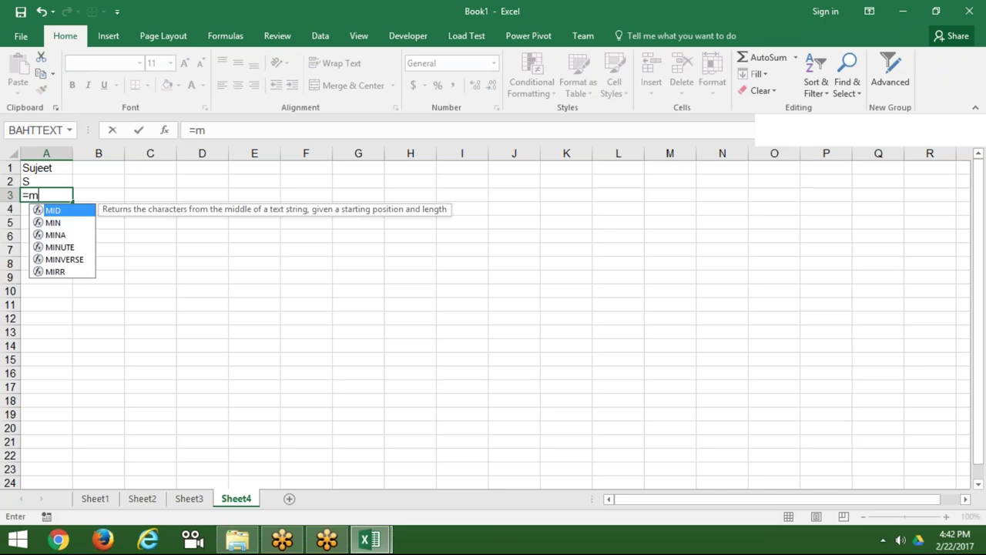
{"action": "key", "text": "Tab"}
{"action": "left_click", "coordinate": [68, 168]}
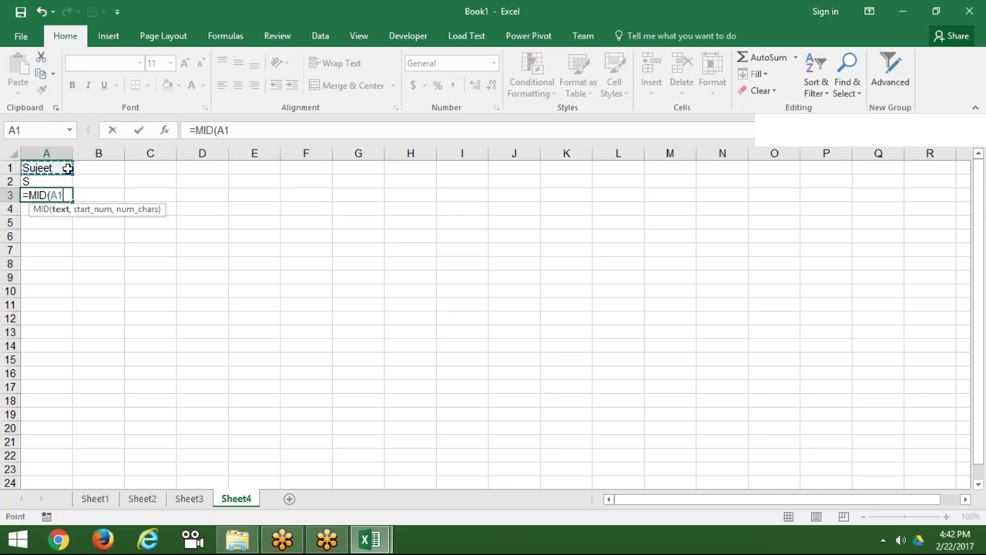
{"action": "key", "text": "F8"}
{"action": "key", "text": "BackSpace"}
{"action": "key", "text": "BackSpace"}
{"action": "key", "text": "BackSpace"}
{"action": "type", "text": ","}
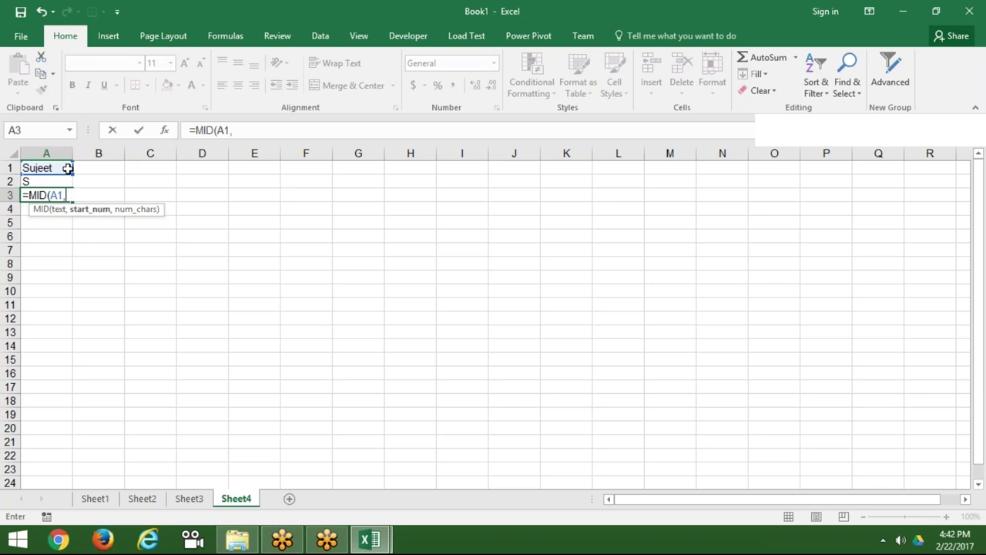
{"action": "type", "text": "2,"}
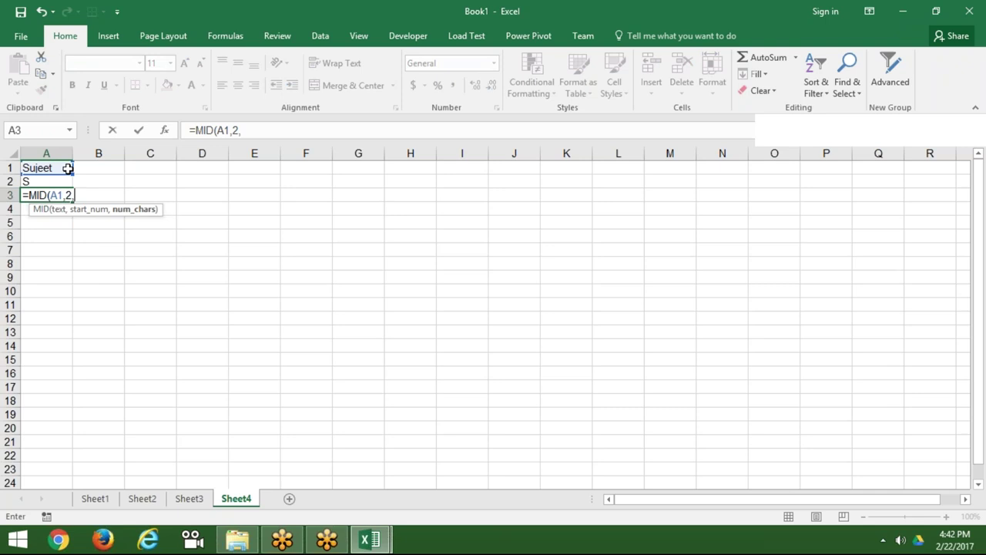
{"action": "type", "text": "1"}
{"action": "key", "text": "Return"}
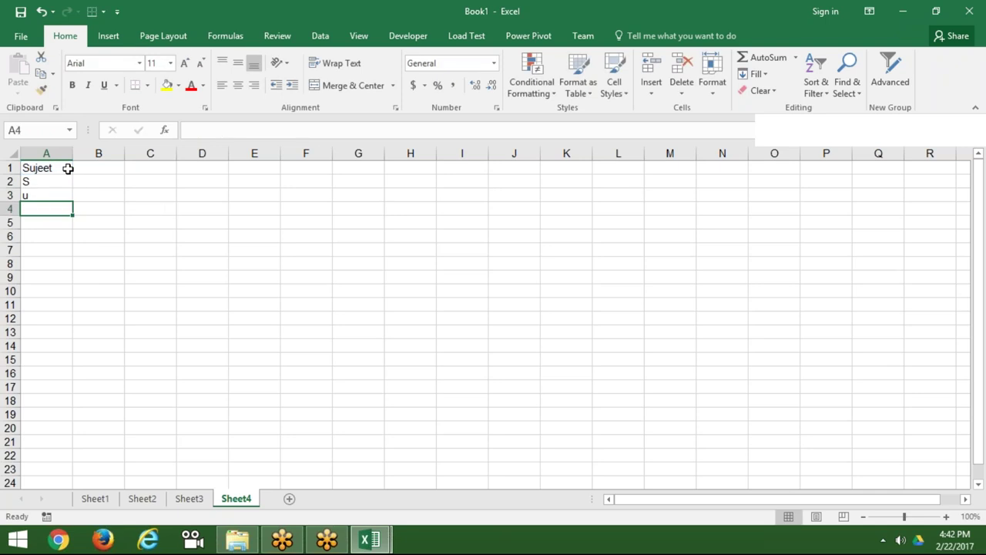
{"action": "key", "text": "Up"}
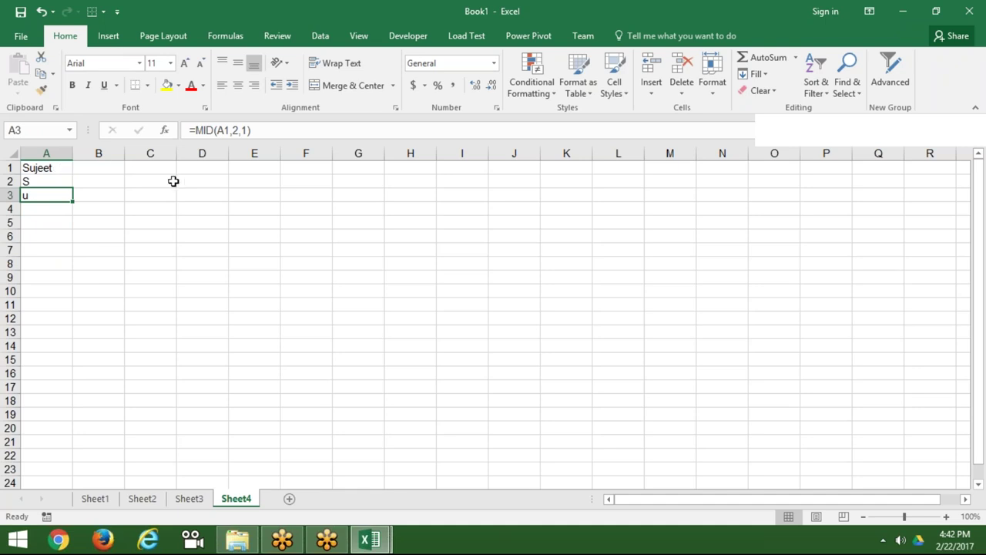
{"action": "key", "text": "alt+F11"}
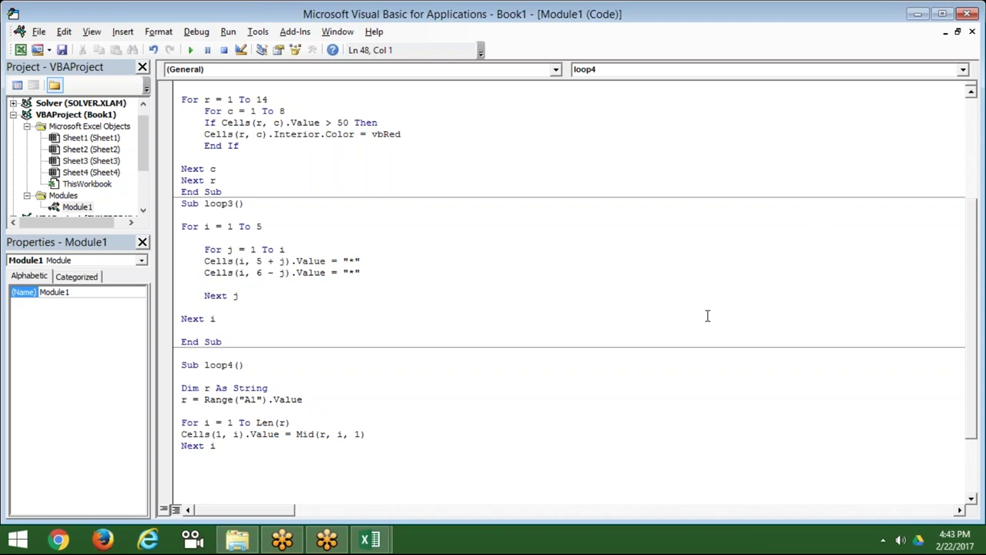
- Close loop4 with End Sub and review the row and column arguments of Cells(1, i)
{"action": "left_click", "coordinate": [255, 490]}
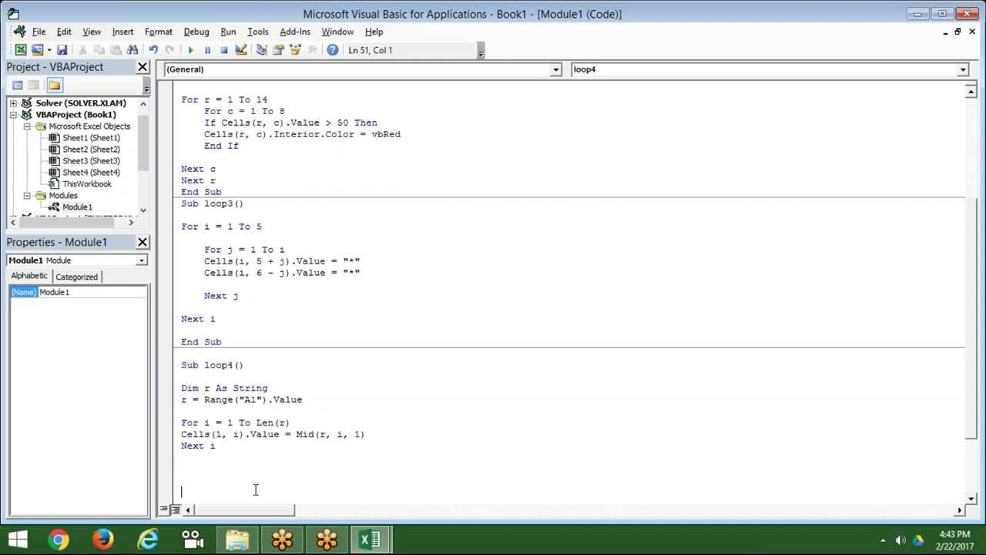
{"action": "left_click", "coordinate": [237, 465]}
{"action": "key", "text": "Delete"}
{"action": "double_click", "coordinate": [219, 435]}
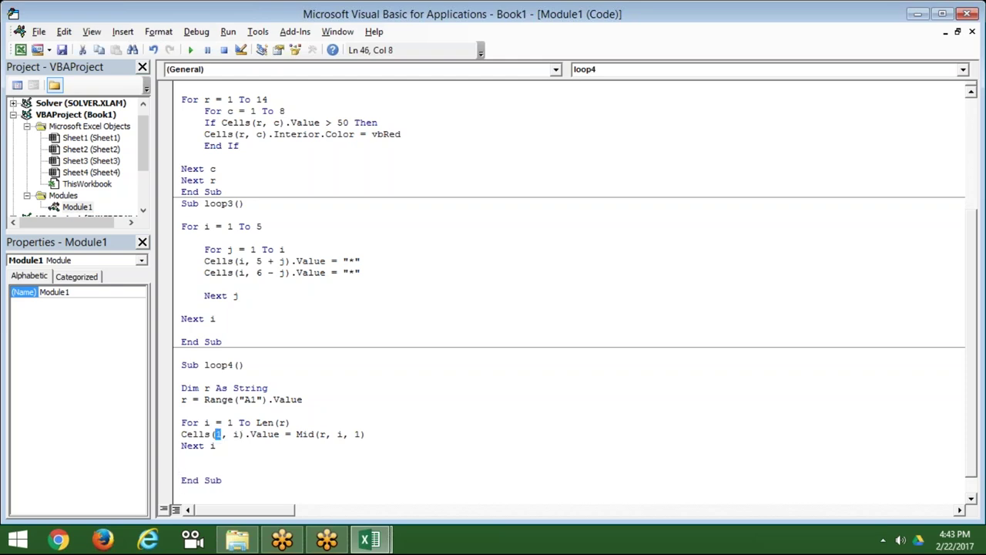
{"action": "left_click", "coordinate": [215, 435]}
{"action": "type", "text": "1"}
{"action": "double_click", "coordinate": [235, 435]}
{"action": "left_click_drag", "start_coordinate": [221, 435], "coordinate": [241, 436]}
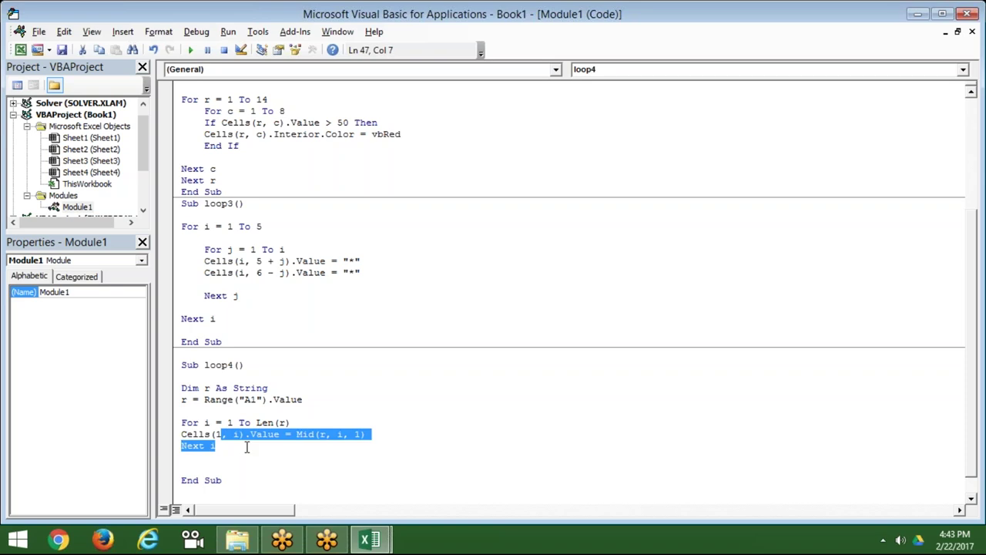
{"action": "left_click", "coordinate": [240, 436]}
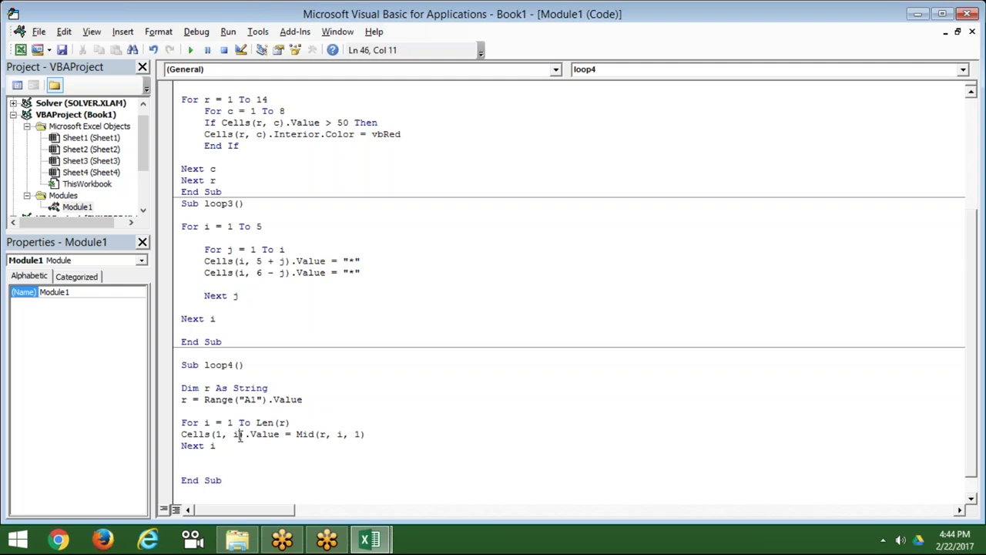
- Select and copy all of Module1's code
{"action": "left_click", "coordinate": [257, 481]}
{"action": "key", "text": "ctrl+a"}
{"action": "key", "text": "ctrl+c"}
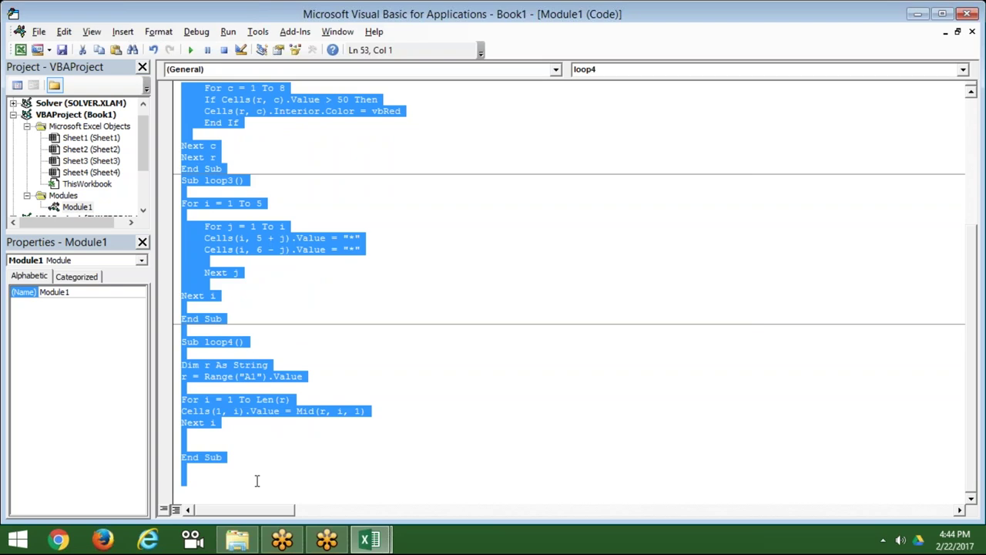
{"action": "mouse_move", "coordinate": [370, 539]}
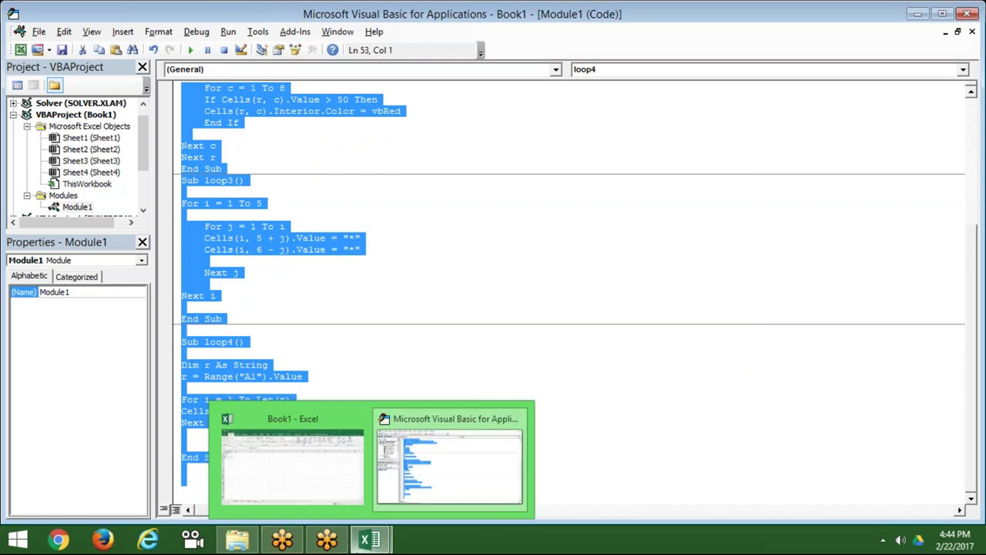
- Open the IPT-Jan workbook from the recent files list
{"action": "left_click", "coordinate": [303, 481]}
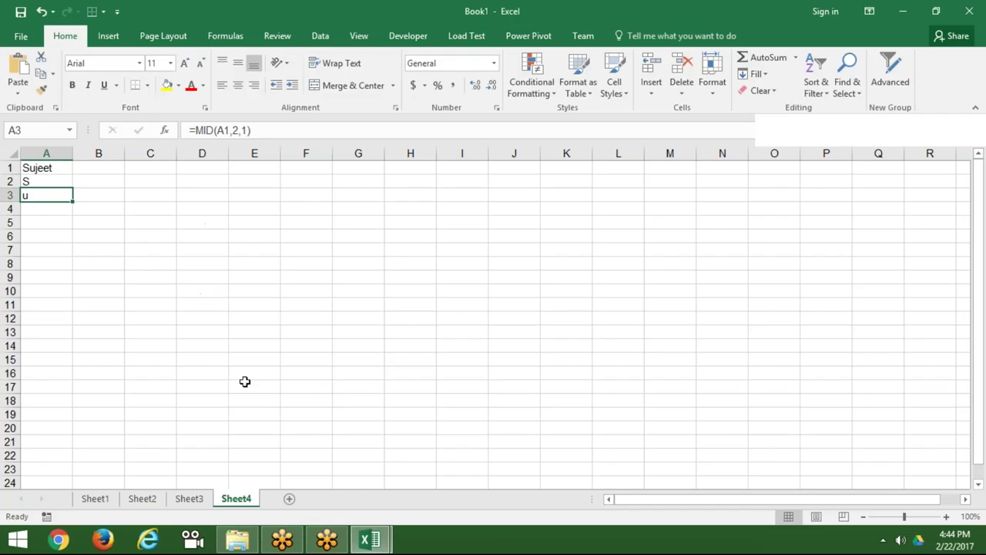
{"action": "left_click", "coordinate": [21, 38]}
{"action": "left_click", "coordinate": [59, 130]}
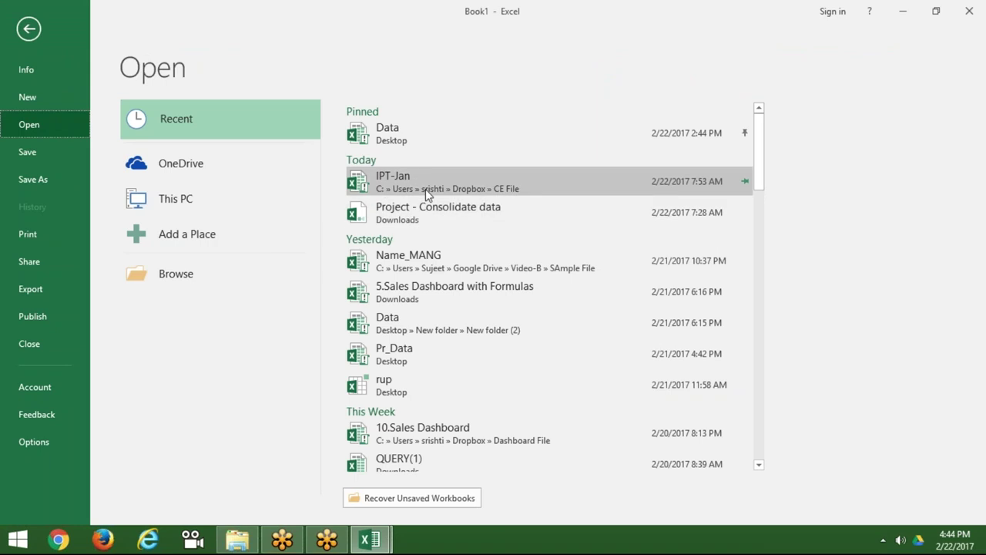
{"action": "left_click", "coordinate": [426, 189]}
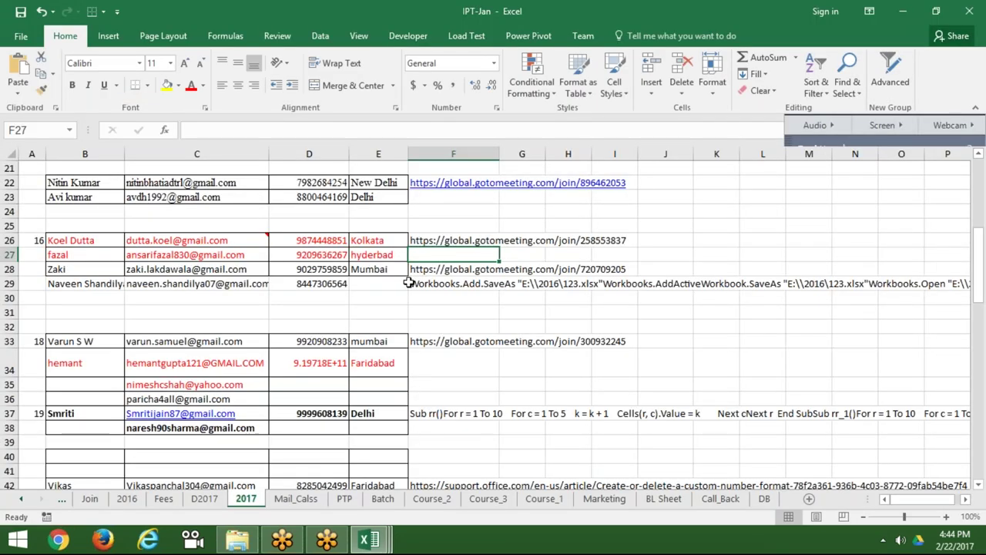
- Clear F28 on the 2017 sheet, paste the macro code there, and turn off Wrap Text
{"action": "left_click", "coordinate": [436, 274]}
{"action": "key", "text": "Delete"}
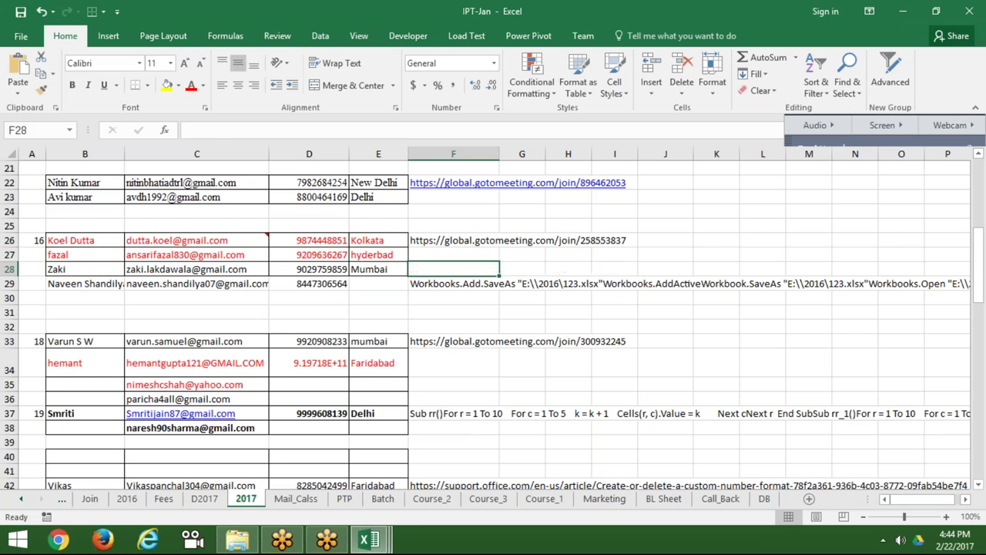
{"action": "key", "text": "ctrl+v"}
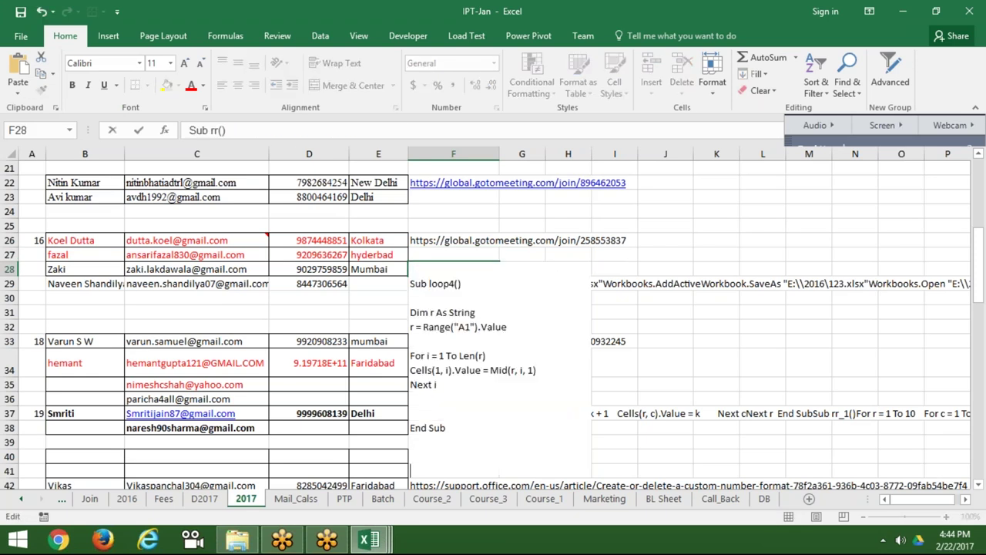
{"action": "key", "text": "Return"}
{"action": "key", "text": "Up"}
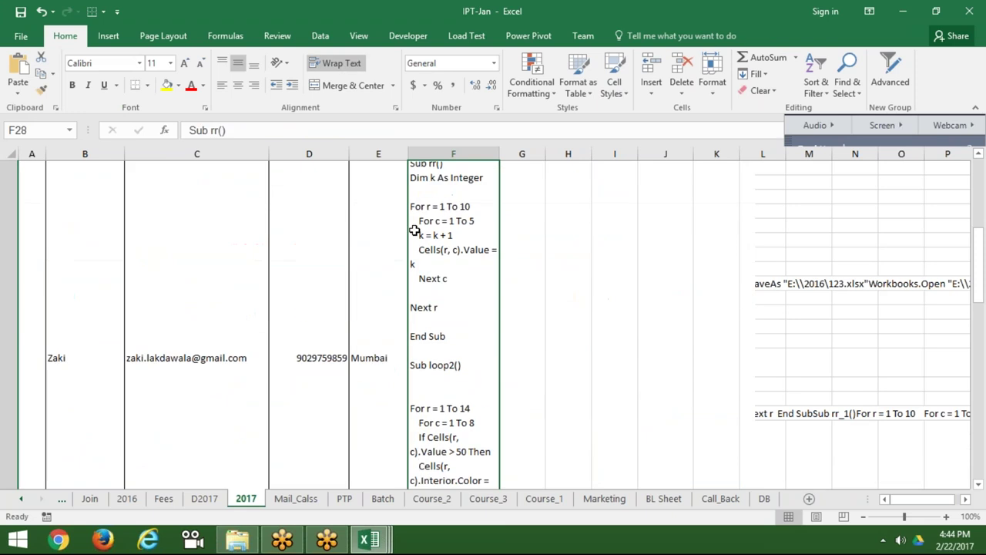
{"action": "left_click", "coordinate": [341, 62]}
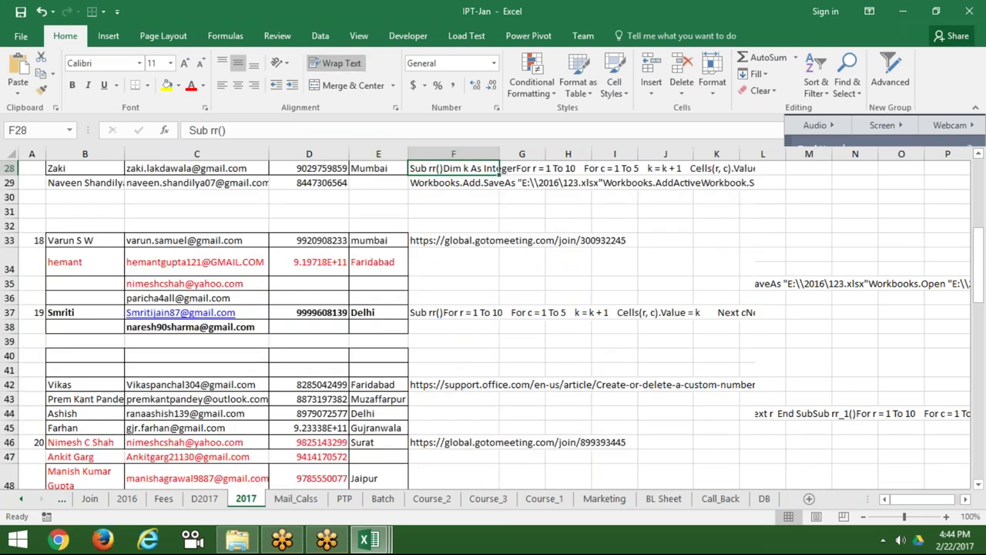
- Apply Wrap Text to C28:C29
{"action": "scroll", "coordinate": [485, 308], "scroll_direction": "up", "scroll_amount": 1}
{"action": "scroll", "coordinate": [485, 308], "scroll_direction": "up", "scroll_amount": 1}
{"action": "key", "text": "Left"}
{"action": "key", "text": "Left"}
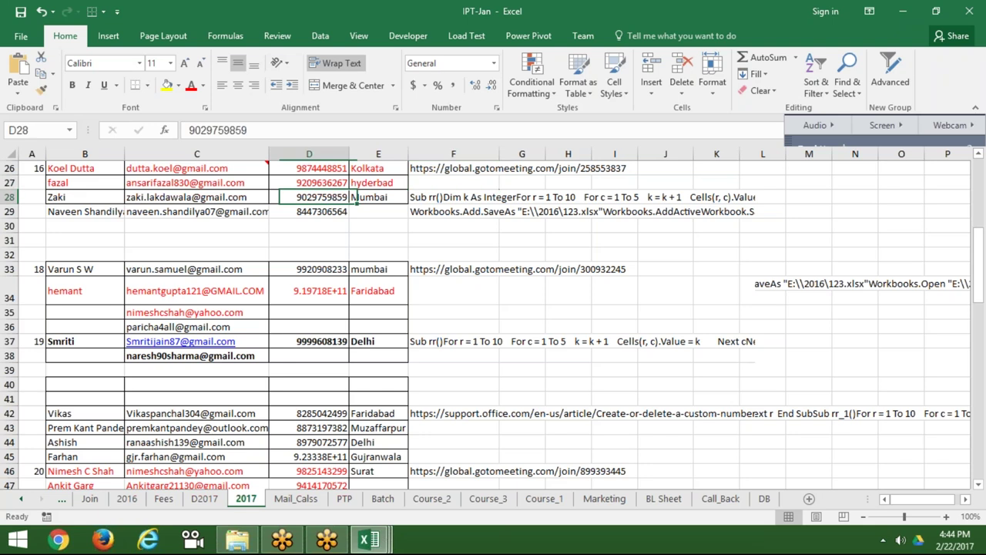
{"action": "key", "text": "Left"}
{"action": "key", "text": "shift+Down"}
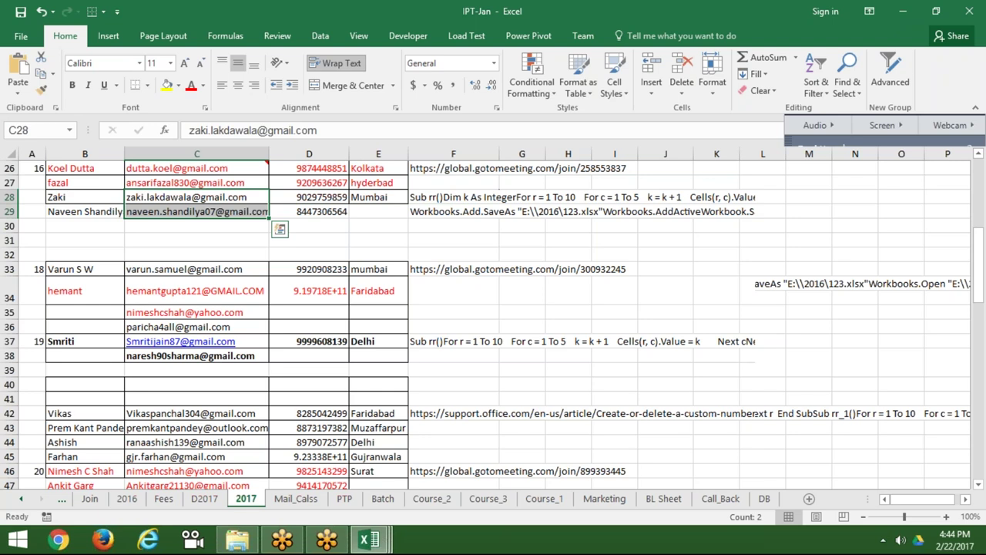
{"action": "left_click", "coordinate": [344, 68]}
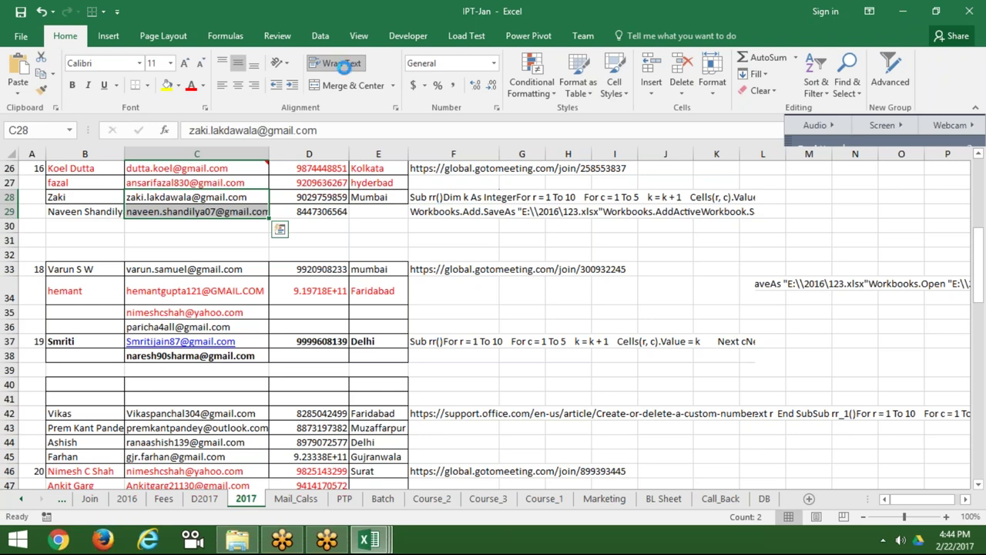